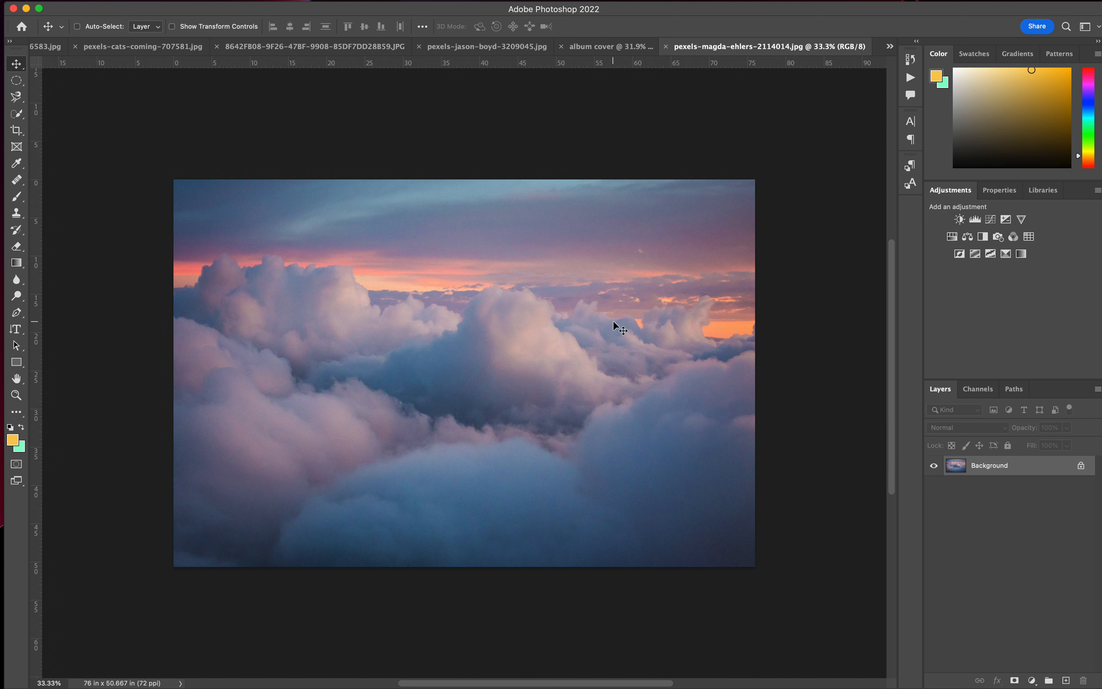
Copy the cloud photo into the album cover document and place it in the middle of the purple canvas.
{"action": "left_click_drag", "start_coordinate": [613, 320], "coordinate": [467, 353]}
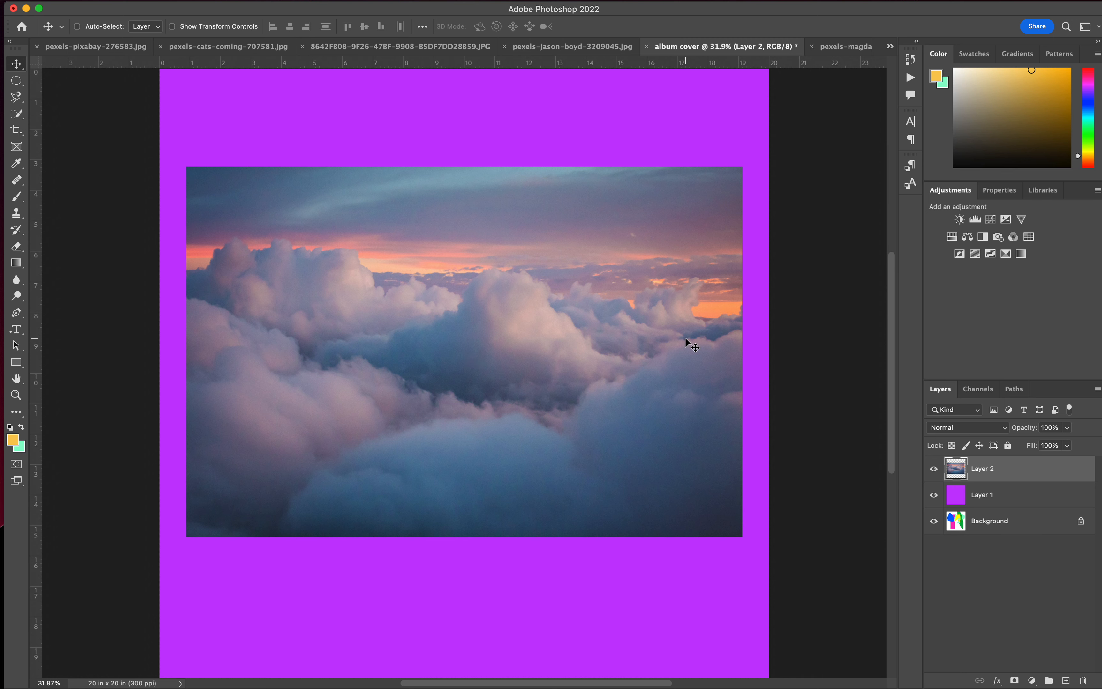
Examine the placed cloud photo up close at 100% and as a whole on the album cover canvas.
{"action": "key", "text": "super+plus"}
{"action": "key", "text": "super+plus"}
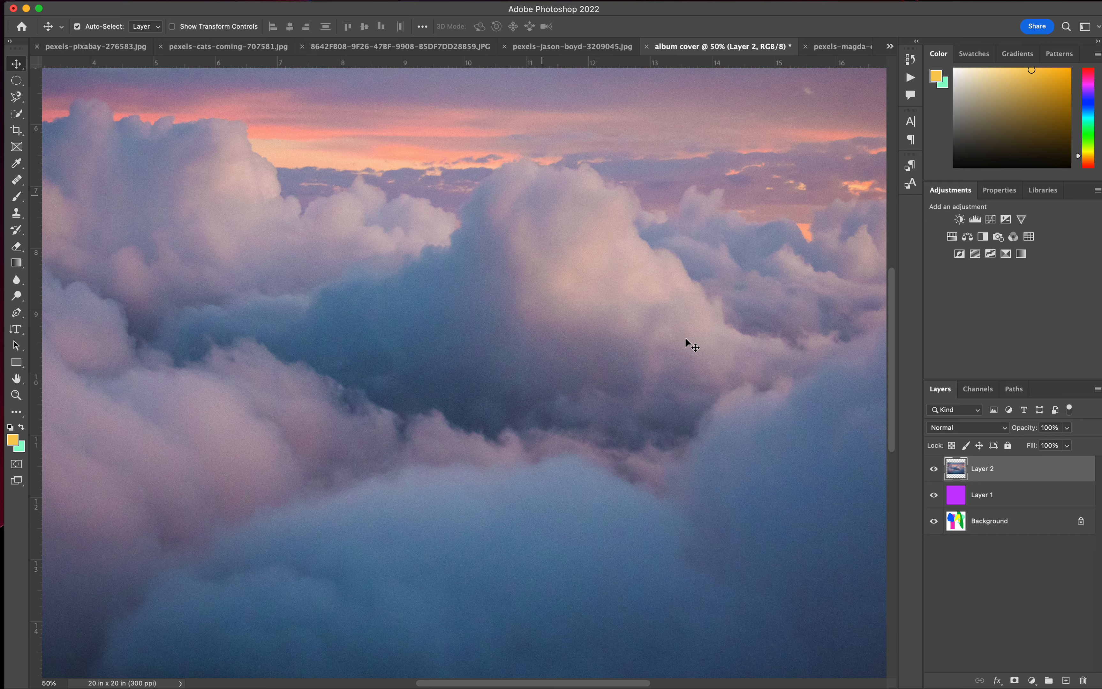
{"action": "key", "text": "super+plus"}
{"action": "key", "text": "super+plus"}
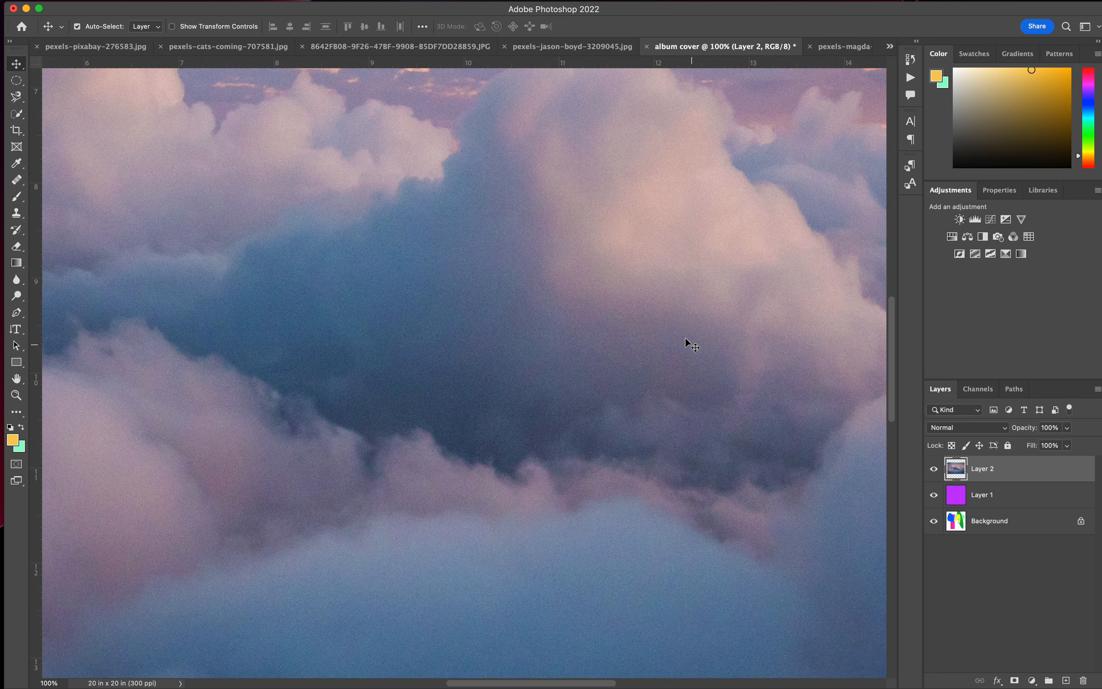
{"action": "key", "text": "super+minus"}
{"action": "key", "text": "super+minus"}
{"action": "key", "text": "super+minus"}
{"action": "key", "text": "super+minus"}
{"action": "key", "text": "super+plus"}
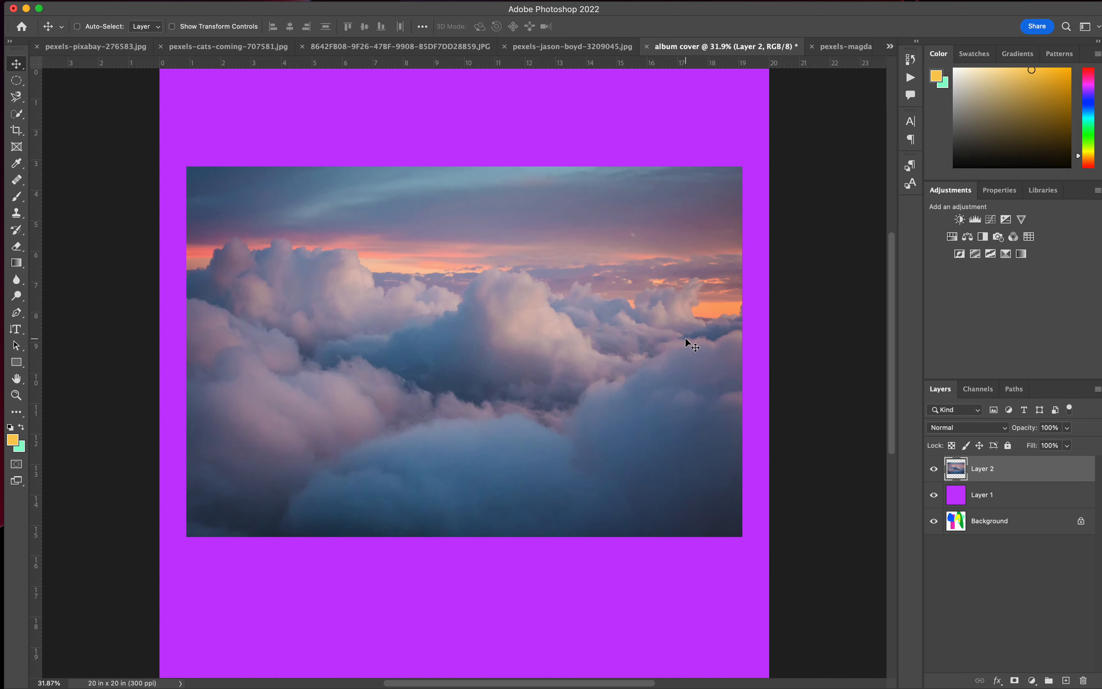
{"action": "key", "text": "super+minus"}
{"action": "key", "text": "super+minus"}
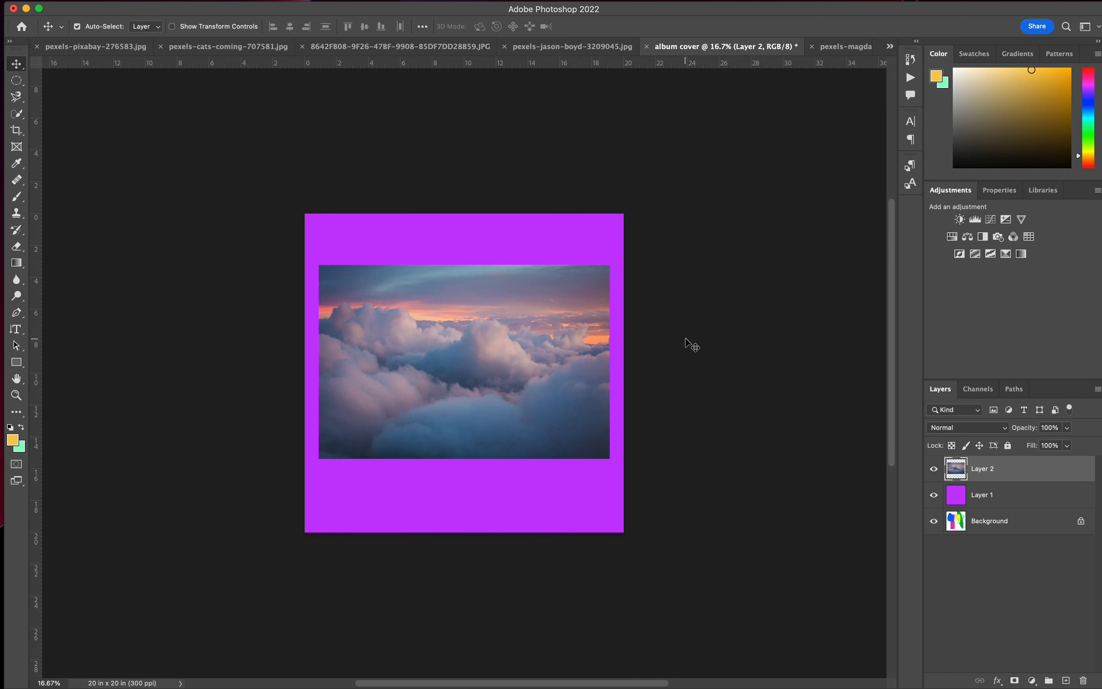
{"action": "key", "text": "super+plus"}
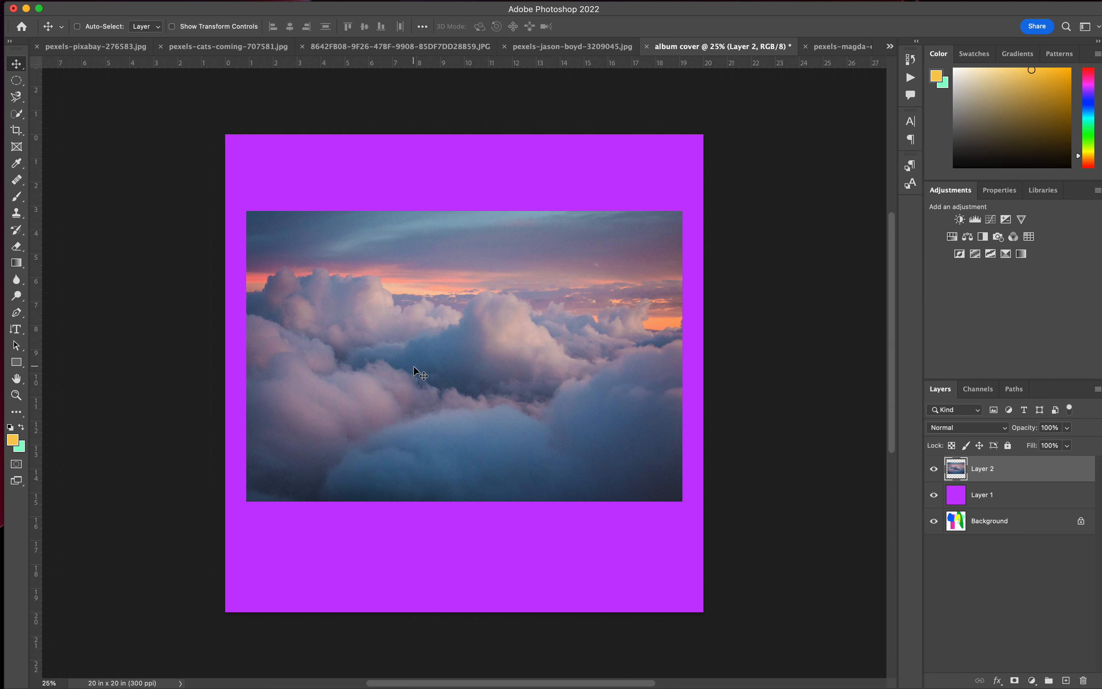
Rename the cloud photo's layer to "sky" and the purple layer to "bg".
{"action": "double_click", "coordinate": [985, 468]}
{"action": "type", "text": "sky"}
{"action": "double_click", "coordinate": [985, 495]}
{"action": "type", "text": "bg"}
{"action": "key", "text": "Return"}
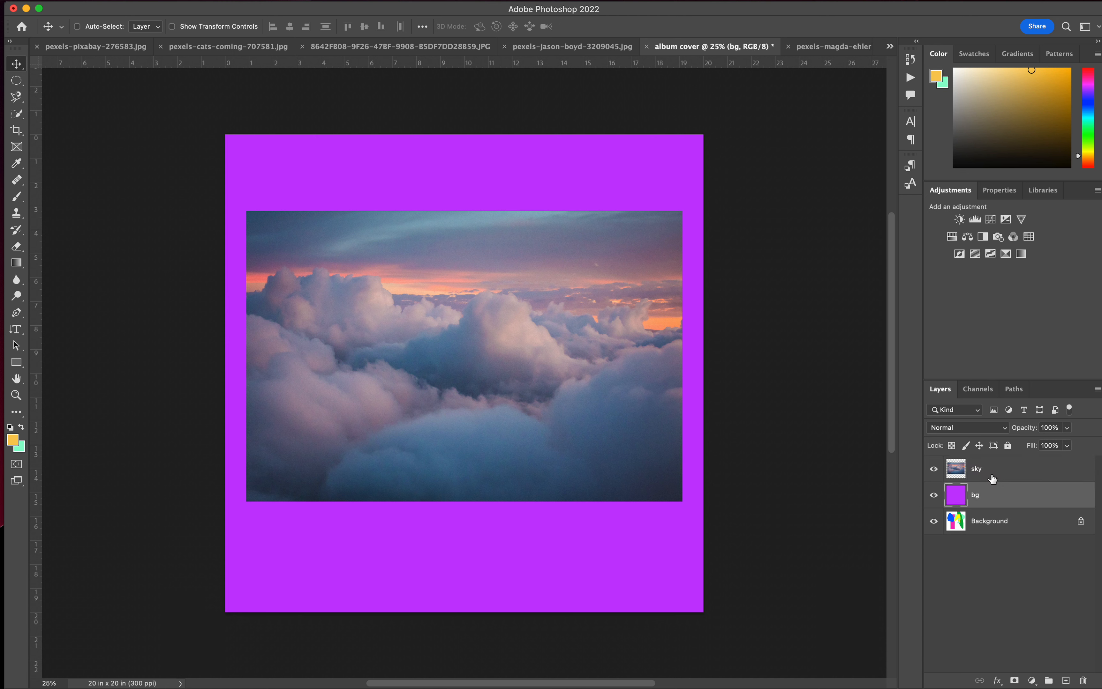
Free-transform the sky layer to about 141.57% so it spans the canvas's full width from the top edge.
{"action": "left_click", "coordinate": [992, 478]}
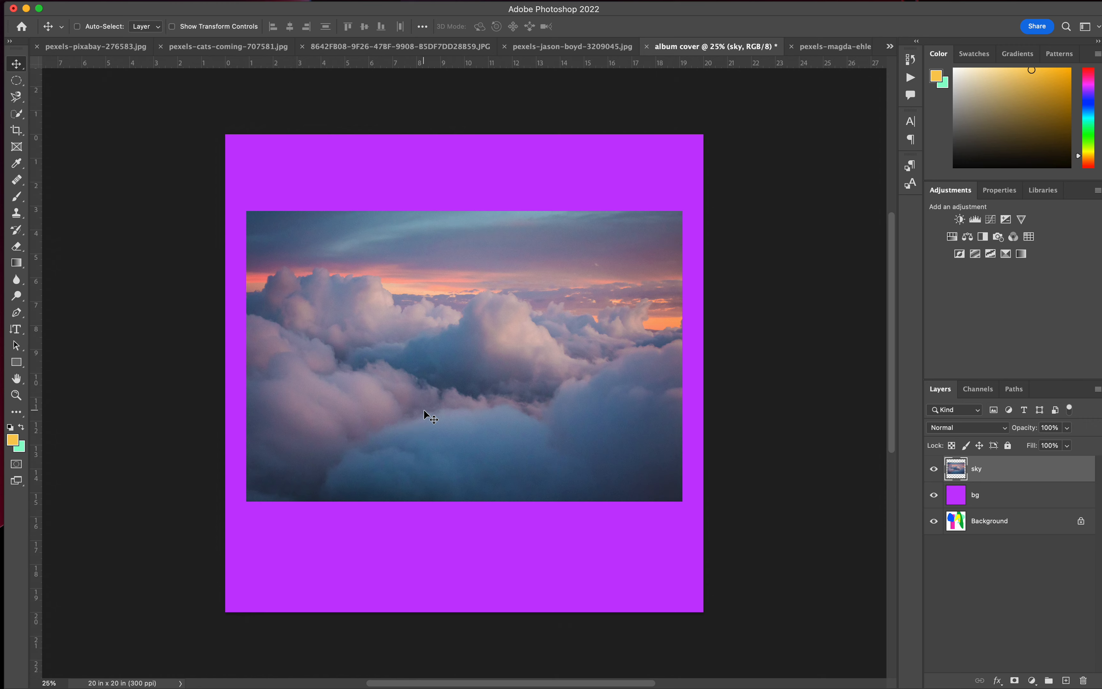
{"action": "left_click", "coordinate": [120, 1]}
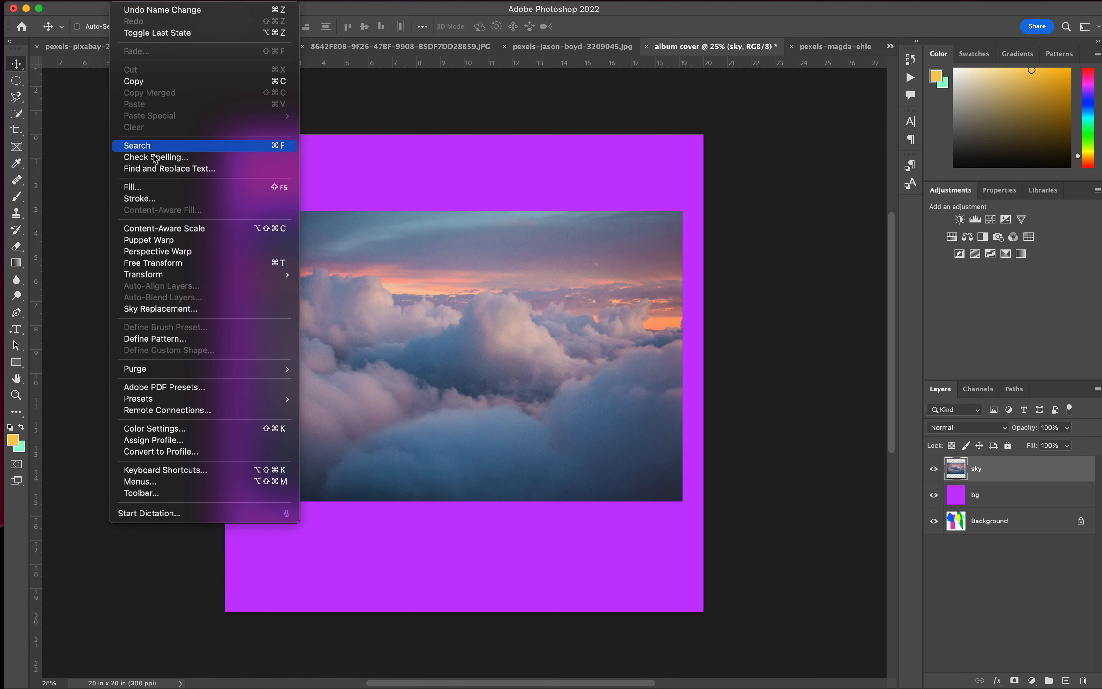
{"action": "left_click", "coordinate": [148, 267]}
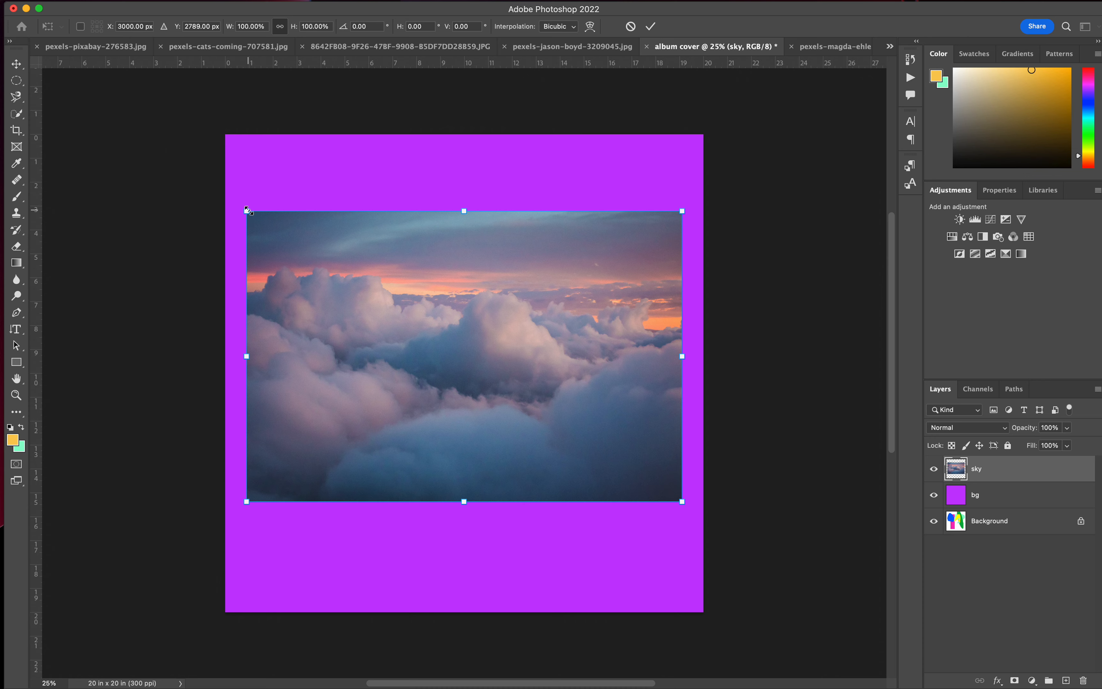
{"action": "left_click_drag", "start_coordinate": [243, 205], "coordinate": [130, 129]}
{"action": "left_click_drag", "start_coordinate": [681, 501], "coordinate": [751, 534]}
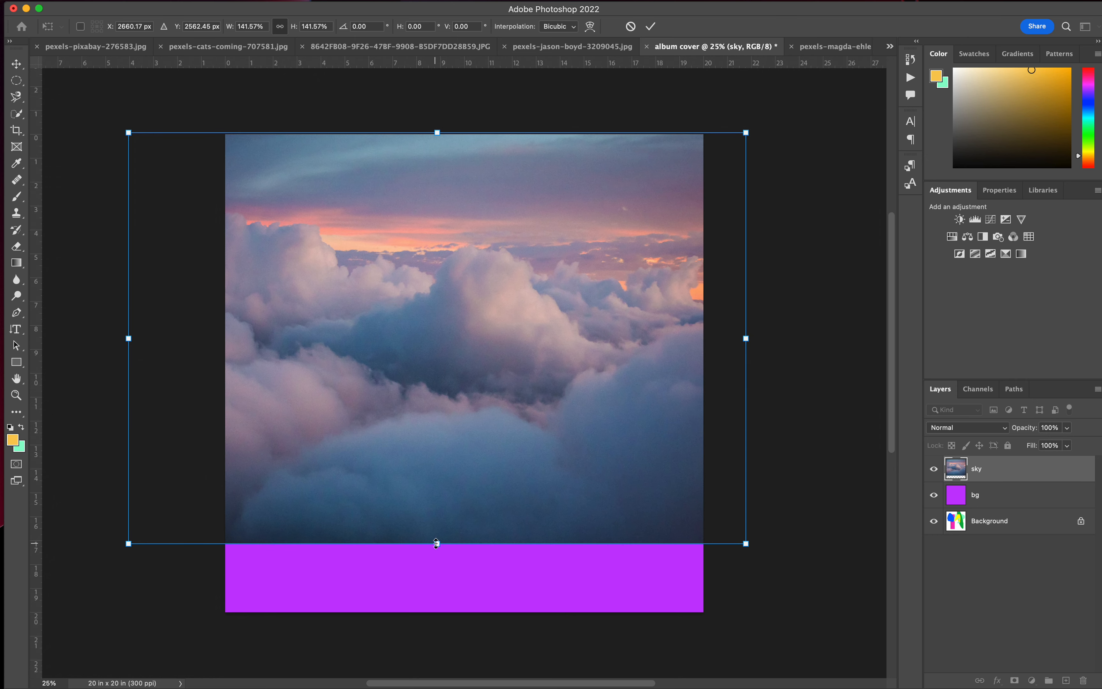
Nudge the enlarged sky slightly to the right and check its alignment with the canvas's top edge.
{"action": "left_click_drag", "start_coordinate": [487, 419], "coordinate": [490, 416]}
{"action": "scroll", "coordinate": [490, 415], "scroll_direction": "up", "scroll_amount": 5}
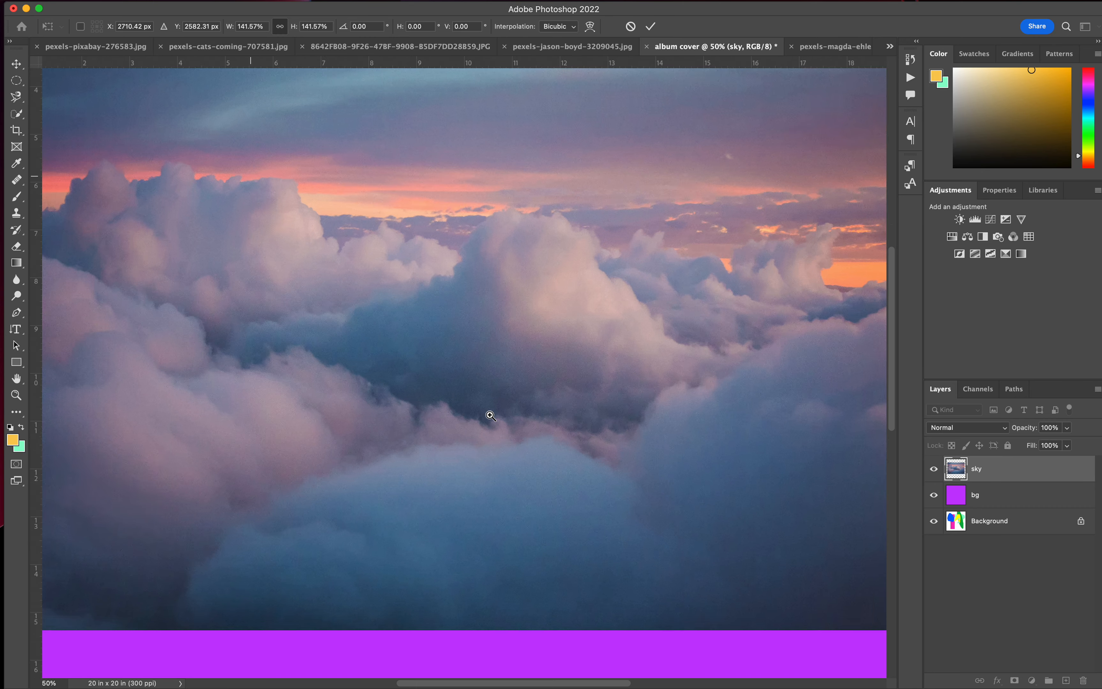
{"action": "scroll", "coordinate": [489, 415], "scroll_direction": "up", "scroll_amount": 10}
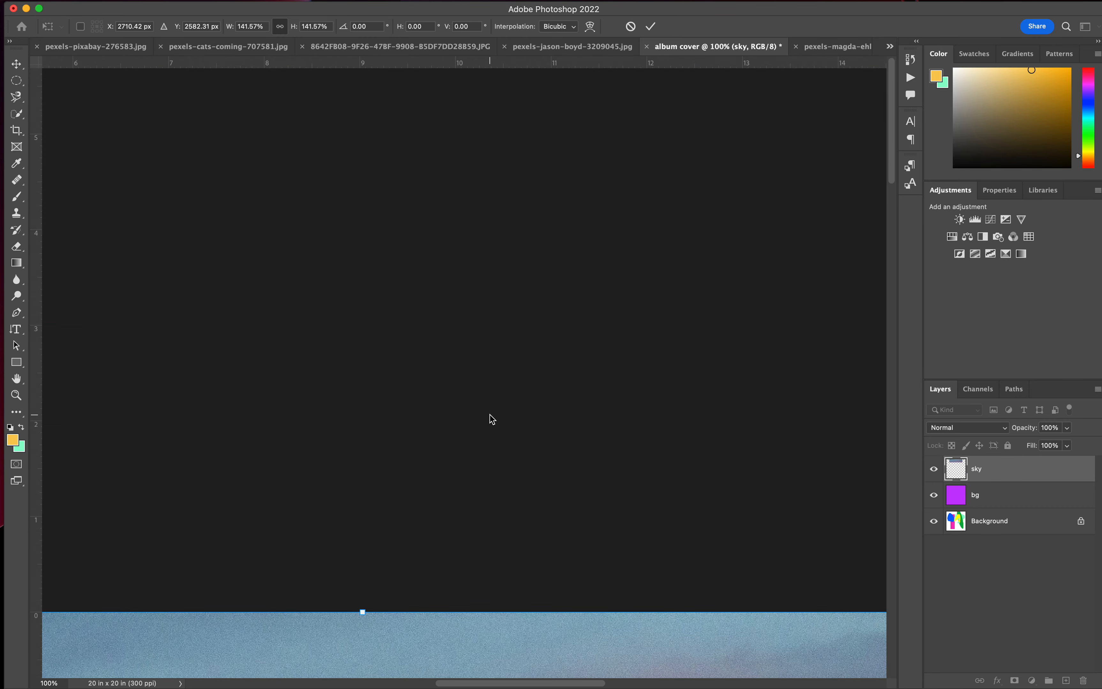
{"action": "scroll", "coordinate": [490, 415], "scroll_direction": "down", "scroll_amount": 5}
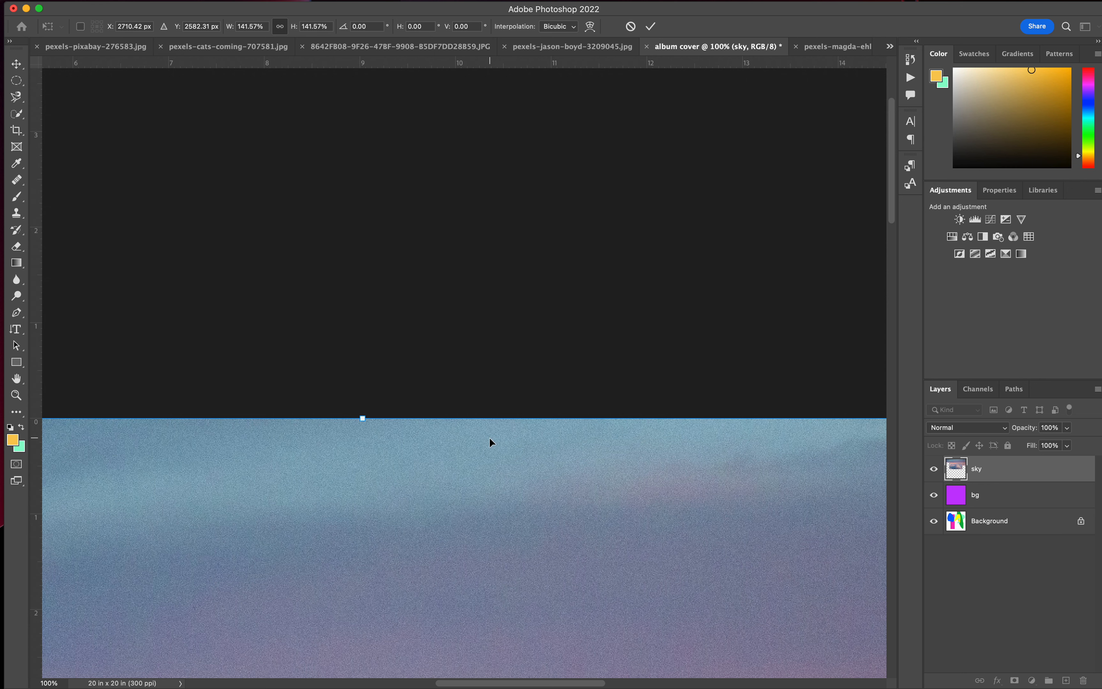
{"action": "left_click_drag", "start_coordinate": [489, 439], "coordinate": [490, 441]}
{"action": "key", "text": "super+0"}
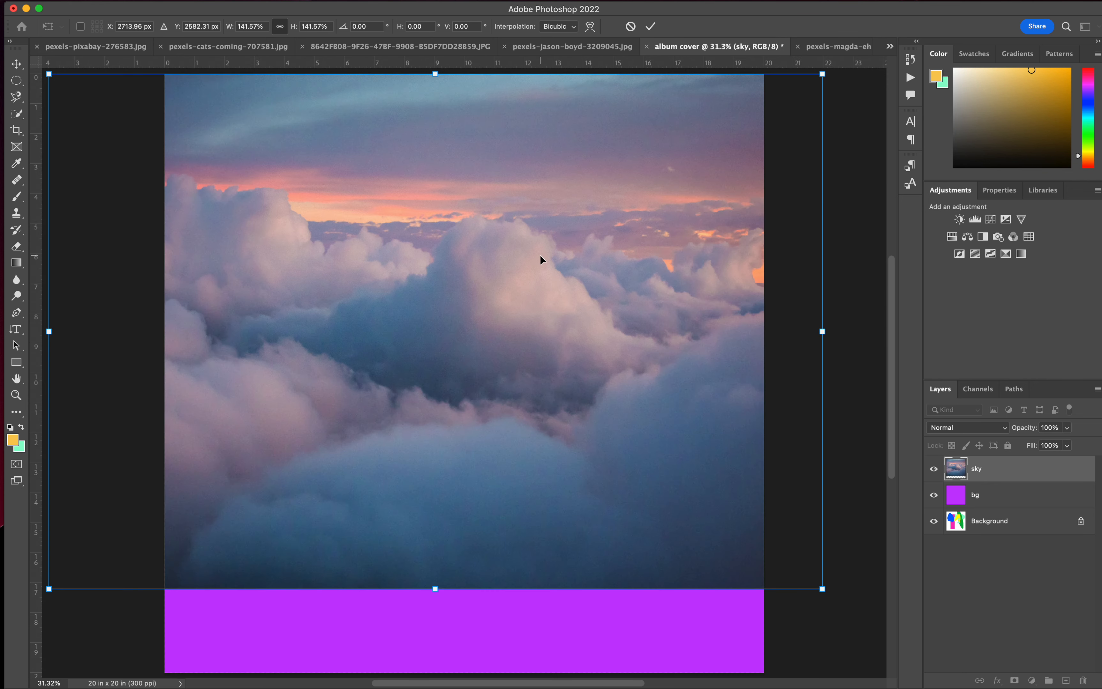
Scale the sky to about 164.47% so it covers the whole canvas, and shift the image to the left.
{"action": "key", "text": "super+minus"}
{"action": "left_click_drag", "start_coordinate": [539, 255], "coordinate": [566, 290]}
{"action": "left_click_drag", "start_coordinate": [466, 171], "coordinate": [465, 135]}
{"action": "left_click_drag", "start_coordinate": [466, 581], "coordinate": [467, 609]}
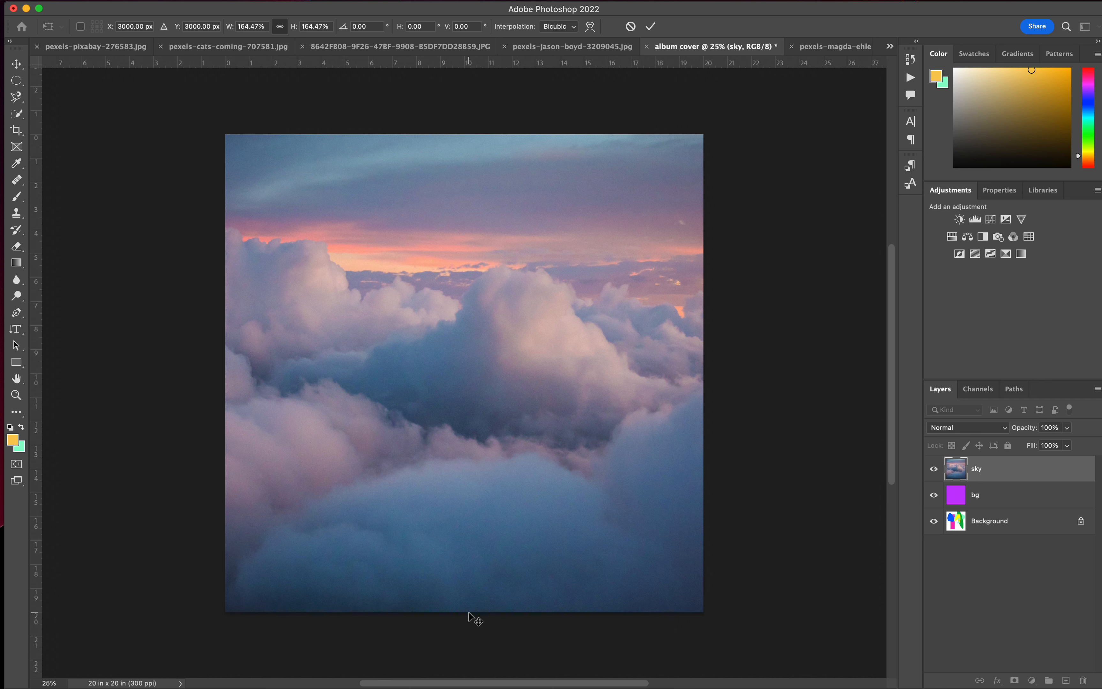
{"action": "key", "text": "Return"}
{"action": "left_click_drag", "start_coordinate": [388, 494], "coordinate": [275, 493]}
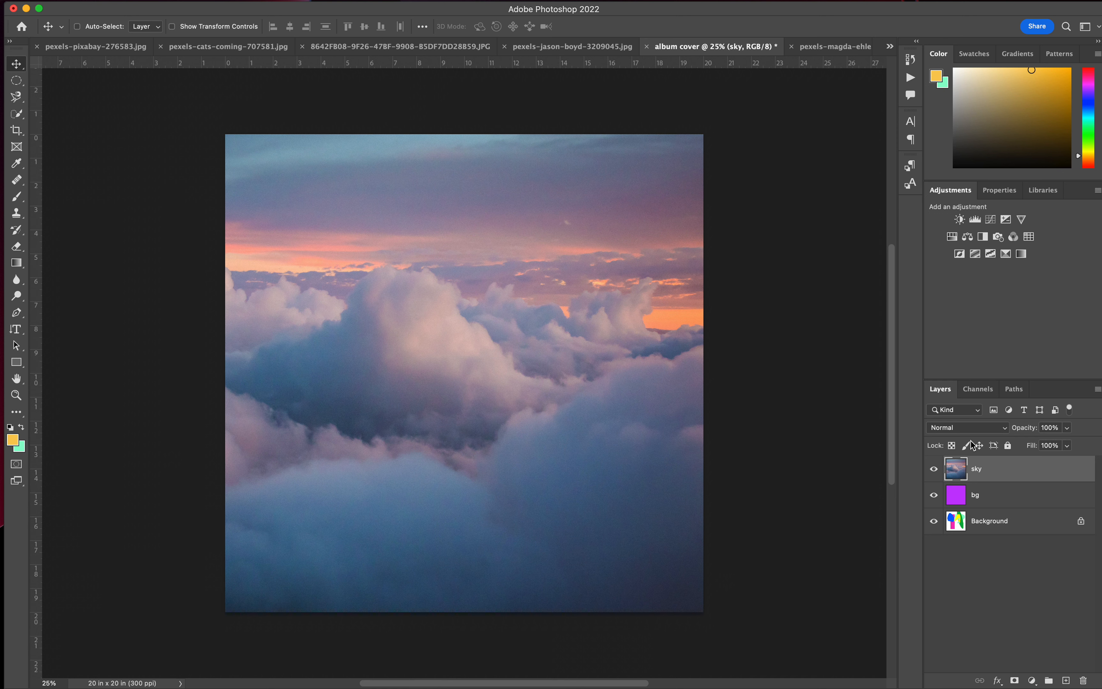
Add a Hue/Saturation adjustment above the sky with Master saturation +44 and lightness -5.
{"action": "left_click", "coordinate": [951, 236]}
{"action": "left_click", "coordinate": [1028, 303]}
{"action": "left_click_drag", "start_coordinate": [1027, 301], "coordinate": [1007, 333]}
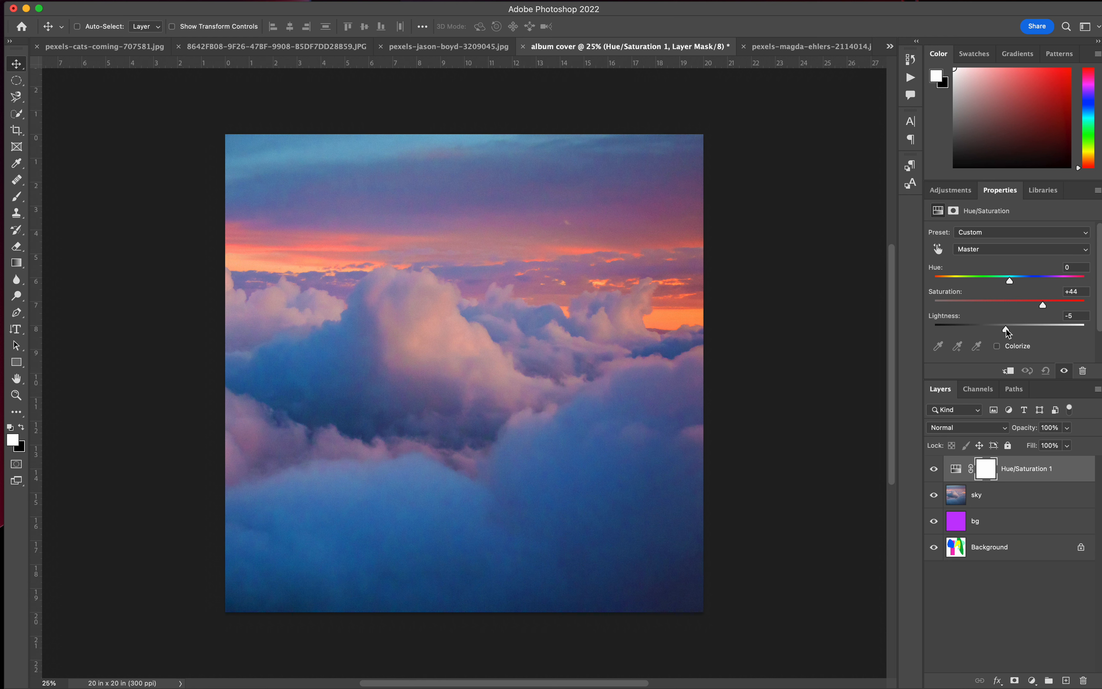
Set the Reds range of the Hue/Saturation adjustment to hue -2 and saturation -6.
{"action": "left_click", "coordinate": [987, 249]}
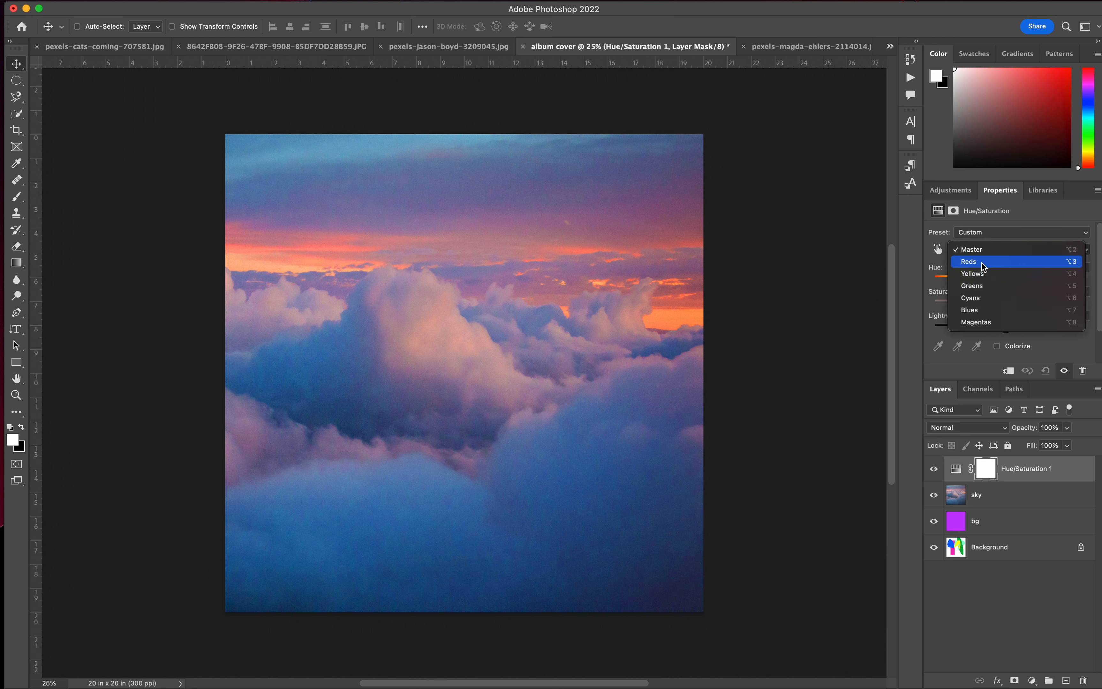
{"action": "left_click", "coordinate": [984, 262]}
{"action": "mouse_move", "coordinate": [1011, 282]}
{"action": "left_mouse_down"}
{"action": "mouse_move", "coordinate": [1029, 283]}
{"action": "mouse_move", "coordinate": [1012, 289]}
{"action": "left_mouse_up"}
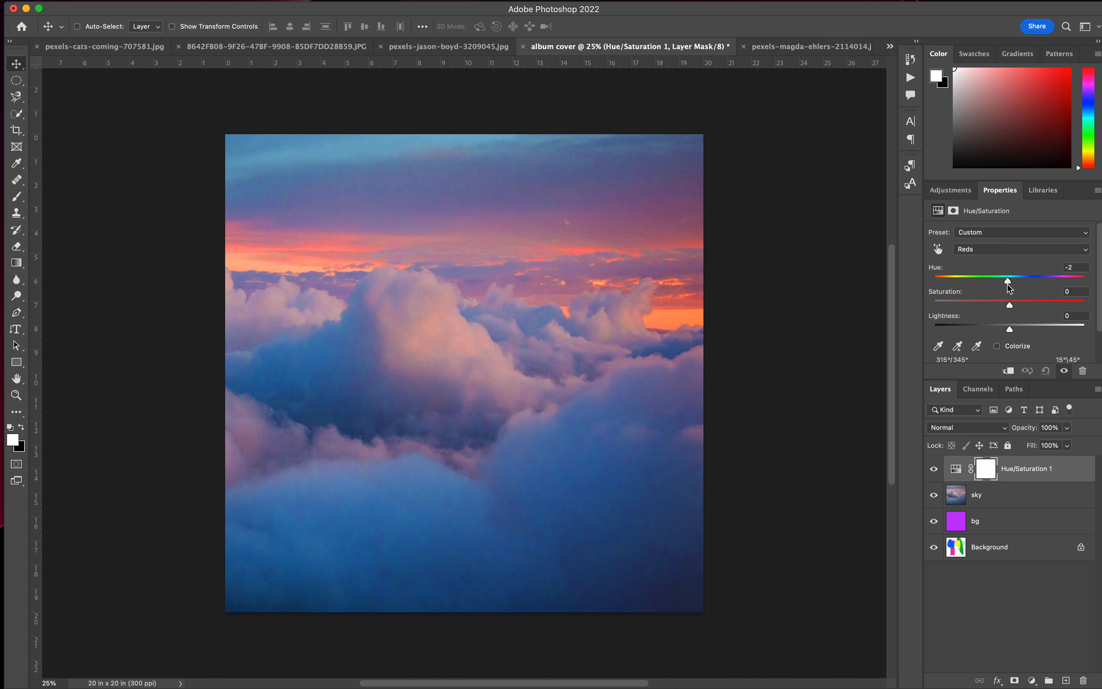
Set the Cyans range of the Hue/Saturation adjustment to saturation +21.
{"action": "left_click", "coordinate": [1001, 250]}
{"action": "left_click", "coordinate": [997, 262]}
{"action": "left_click", "coordinate": [1005, 250]}
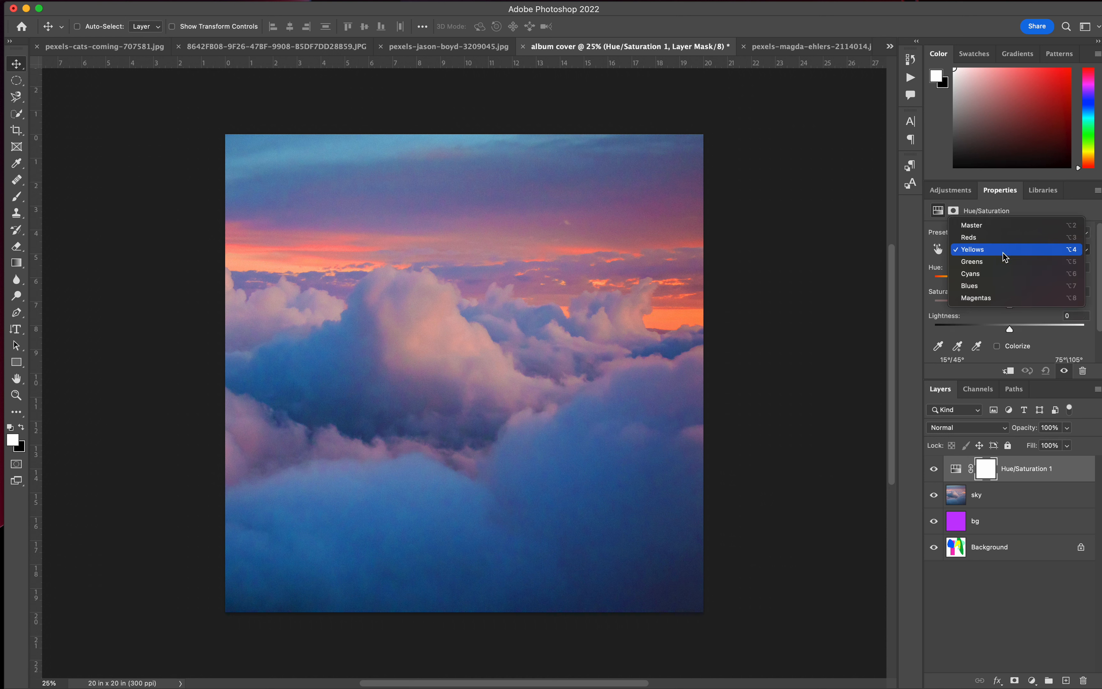
{"action": "left_click", "coordinate": [1003, 263]}
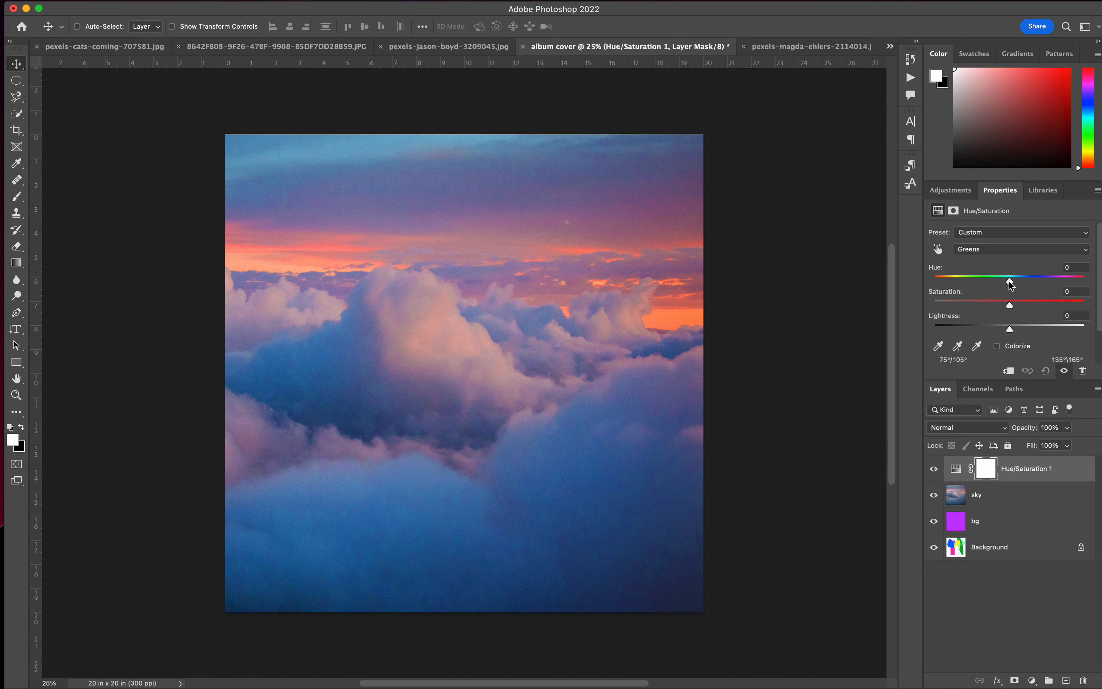
{"action": "left_click_drag", "start_coordinate": [1010, 285], "coordinate": [1027, 312]}
{"action": "left_click", "coordinate": [1013, 256]}
{"action": "left_click", "coordinate": [1010, 263]}
Raise the saturation of the Magentas to +23 and of the Blues to +15 in the Hue/Saturation adjustment.
{"action": "left_click", "coordinate": [1004, 251]}
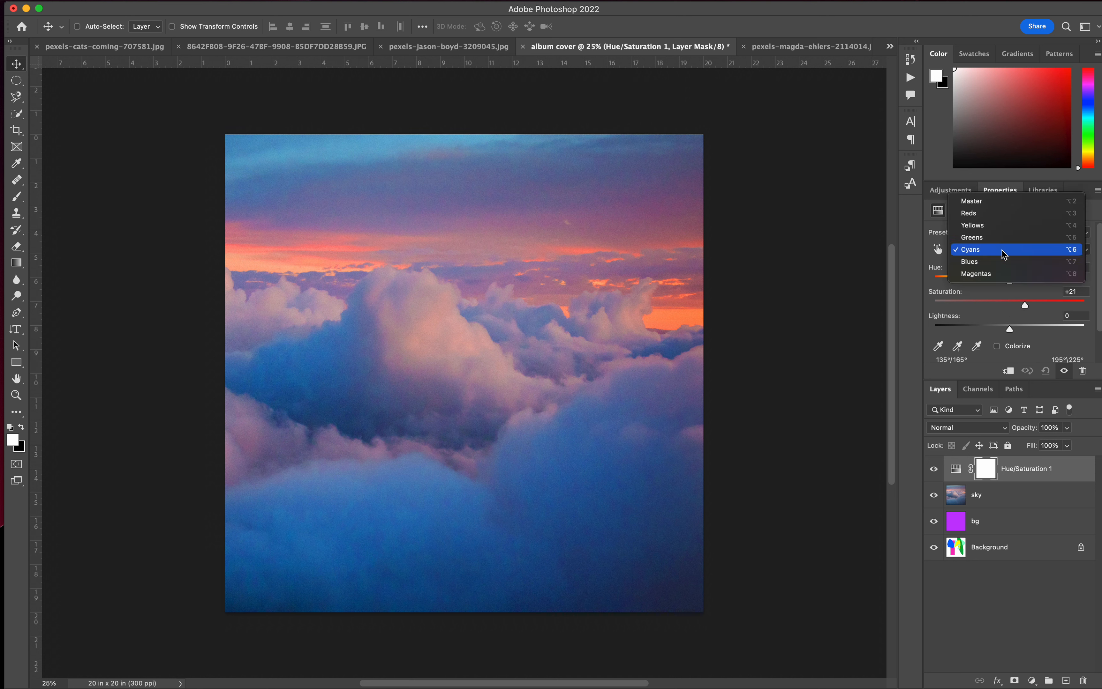
{"action": "left_click", "coordinate": [1005, 273]}
{"action": "left_click_drag", "start_coordinate": [1009, 305], "coordinate": [1029, 307]}
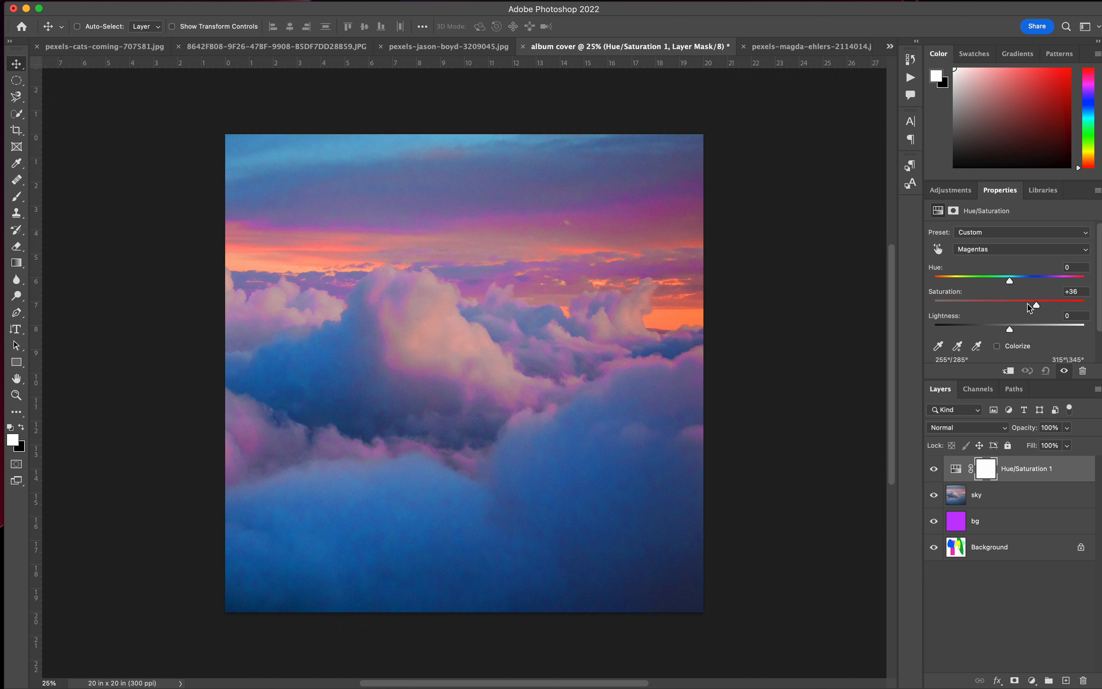
{"action": "left_click", "coordinate": [1019, 253]}
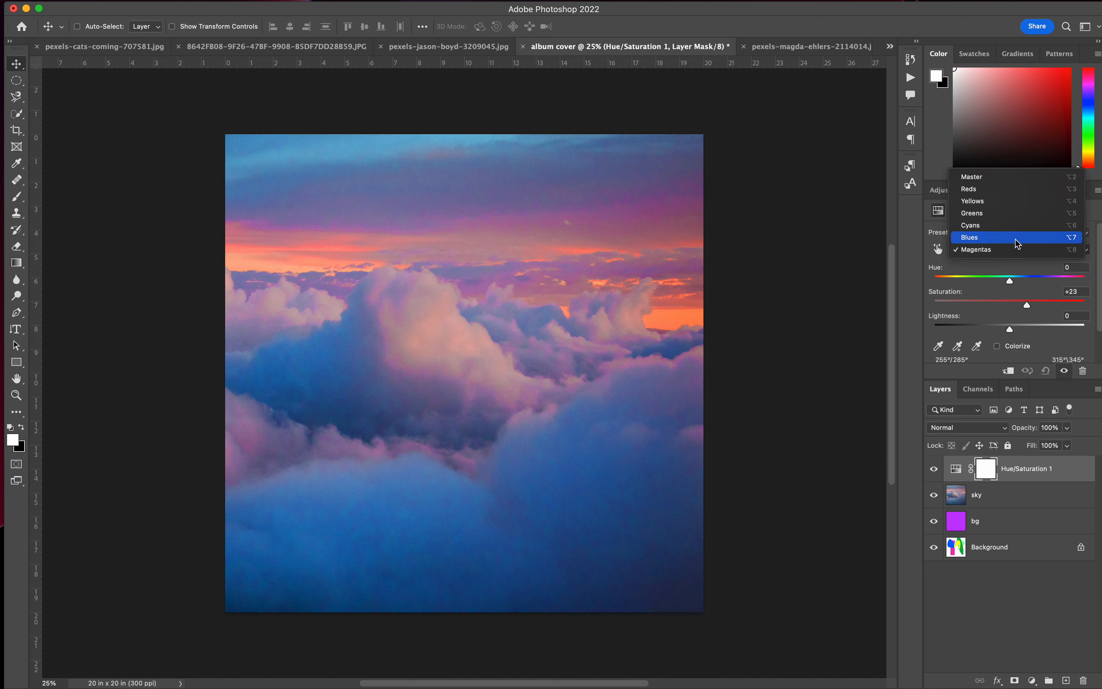
{"action": "left_click", "coordinate": [1016, 237]}
{"action": "left_click_drag", "start_coordinate": [1009, 305], "coordinate": [1021, 306]}
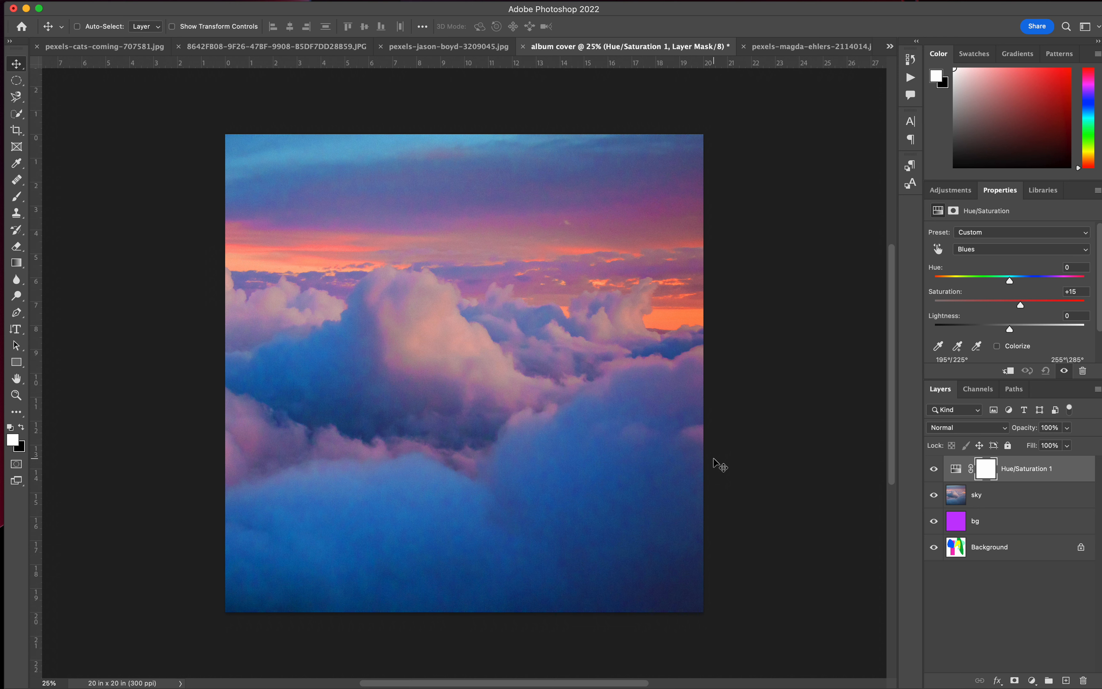
{"action": "left_click", "coordinate": [933, 472]}
{"action": "left_click", "coordinate": [933, 472]}
Add a Color Balance adjustment and shift its Shadows by +22 toward red and +21 toward blue.
{"action": "left_click", "coordinate": [955, 193]}
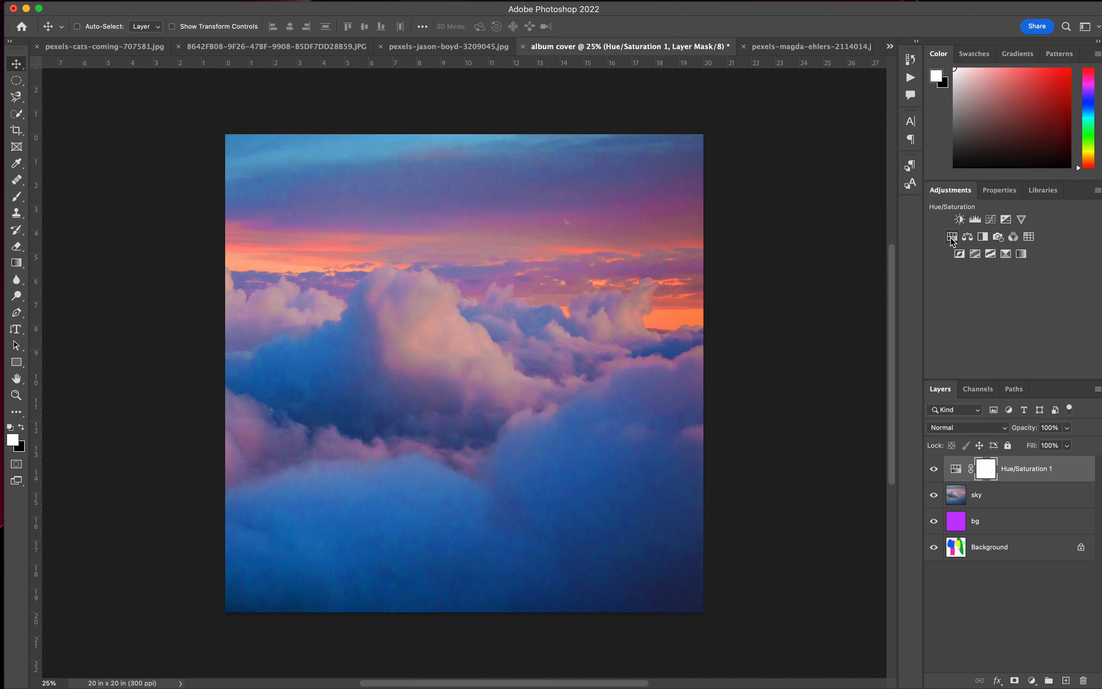
{"action": "left_click", "coordinate": [967, 237]}
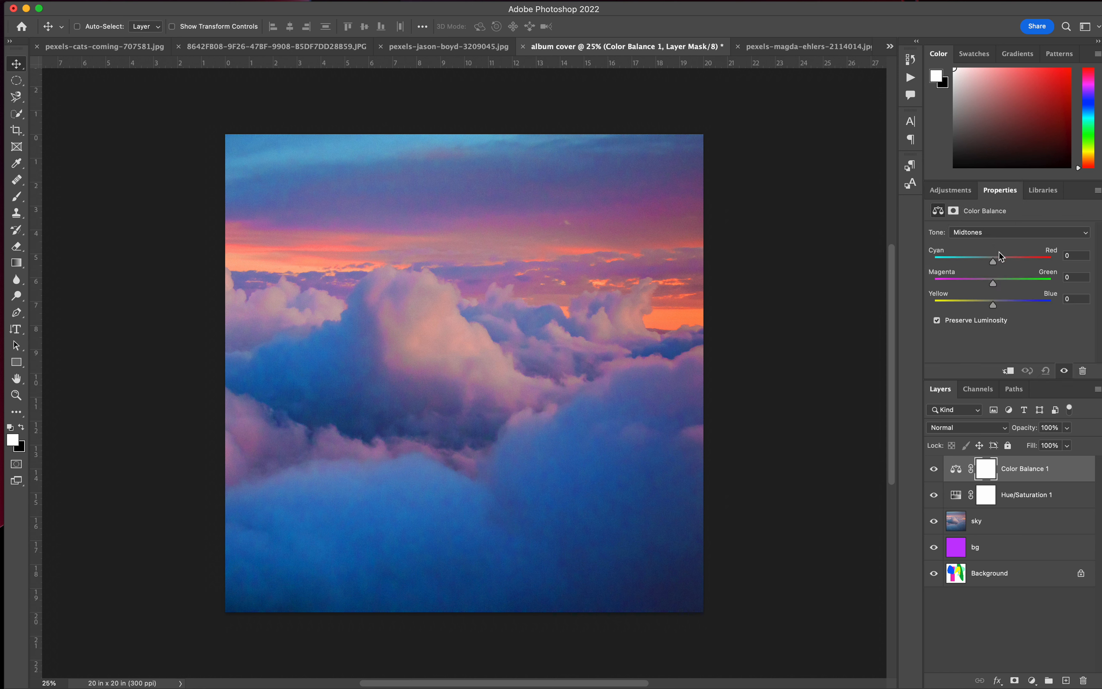
{"action": "left_click", "coordinate": [987, 234]}
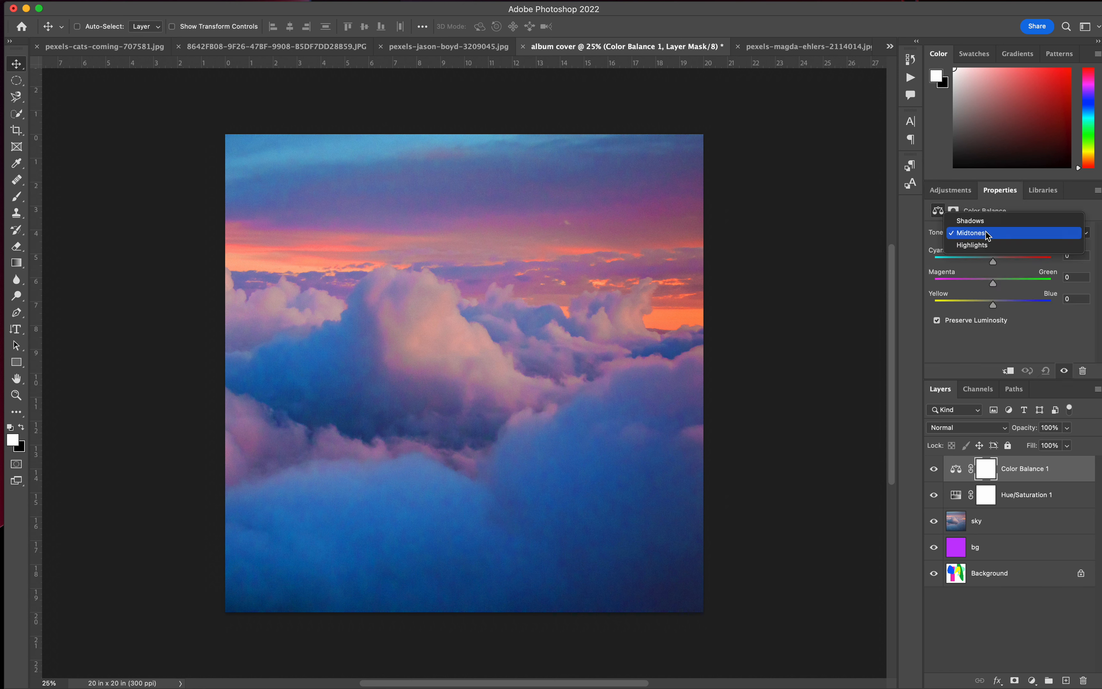
{"action": "left_click", "coordinate": [980, 223]}
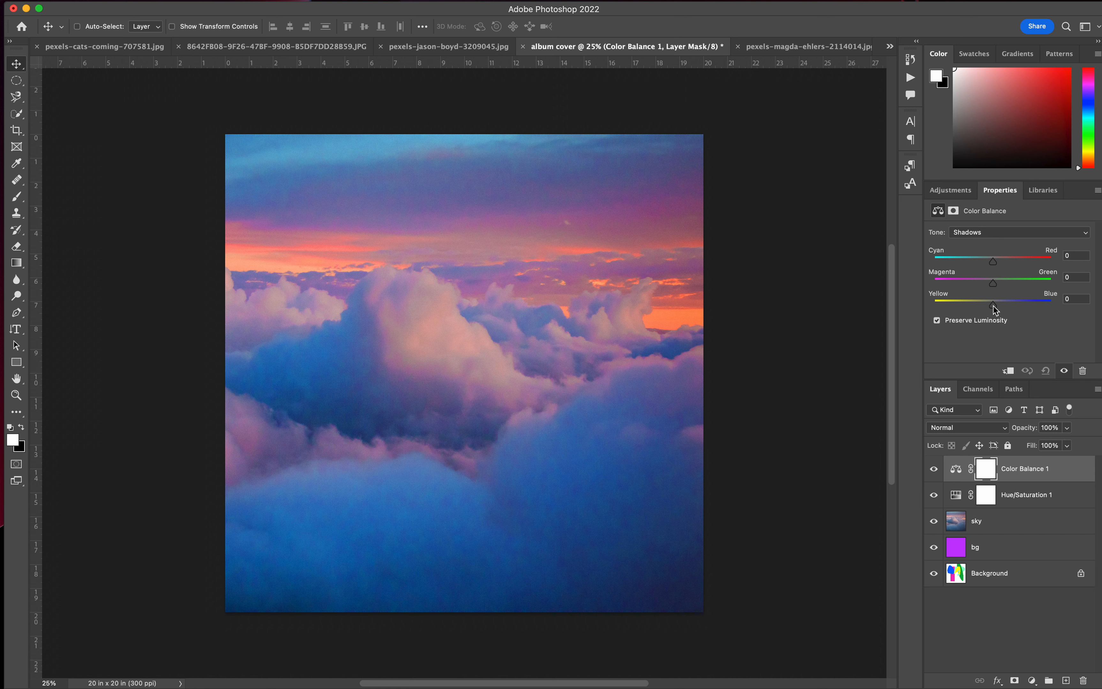
{"action": "left_click_drag", "start_coordinate": [995, 308], "coordinate": [1008, 312]}
{"action": "left_click_drag", "start_coordinate": [996, 266], "coordinate": [1012, 269]}
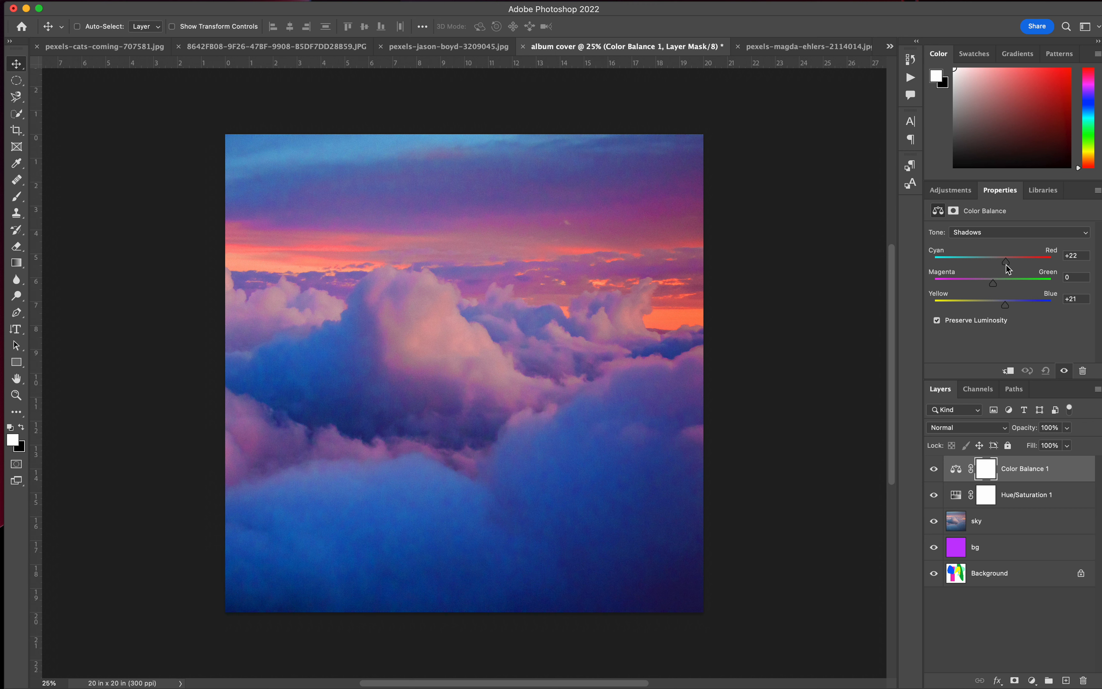
Set the Color Balance Midtones' magenta-green value to -18 and compare the image with and without the adjustment.
{"action": "left_click", "coordinate": [986, 235]}
{"action": "left_click", "coordinate": [979, 258]}
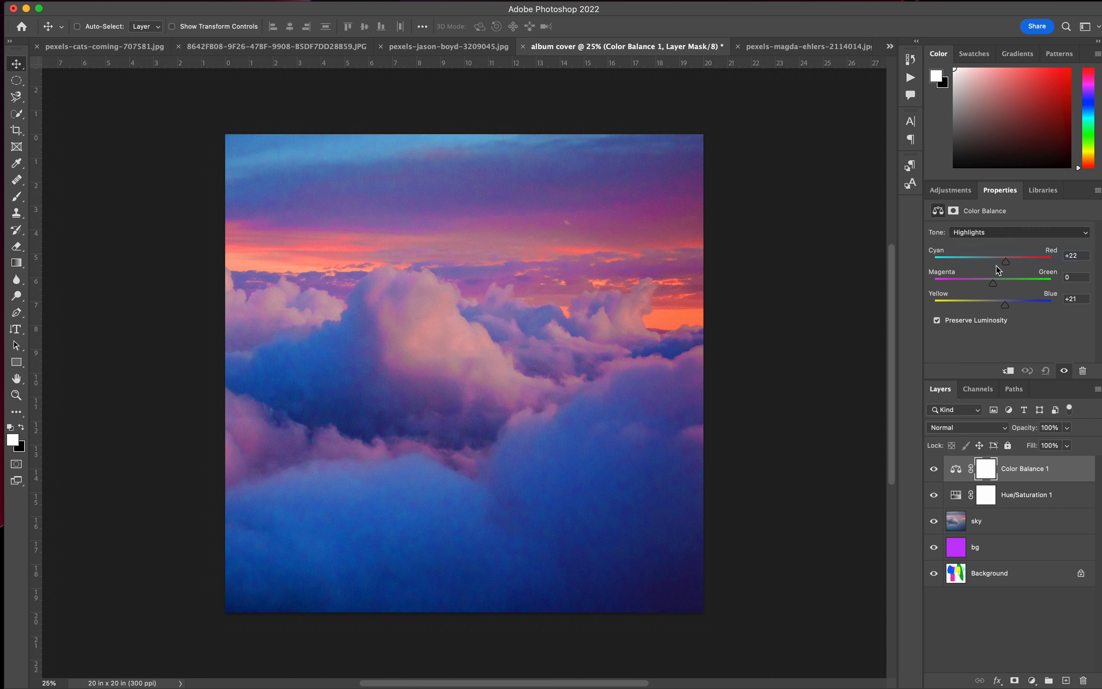
{"action": "left_click_drag", "start_coordinate": [994, 264], "coordinate": [985, 288]}
{"action": "left_click", "coordinate": [993, 231]}
{"action": "left_click", "coordinate": [988, 223]}
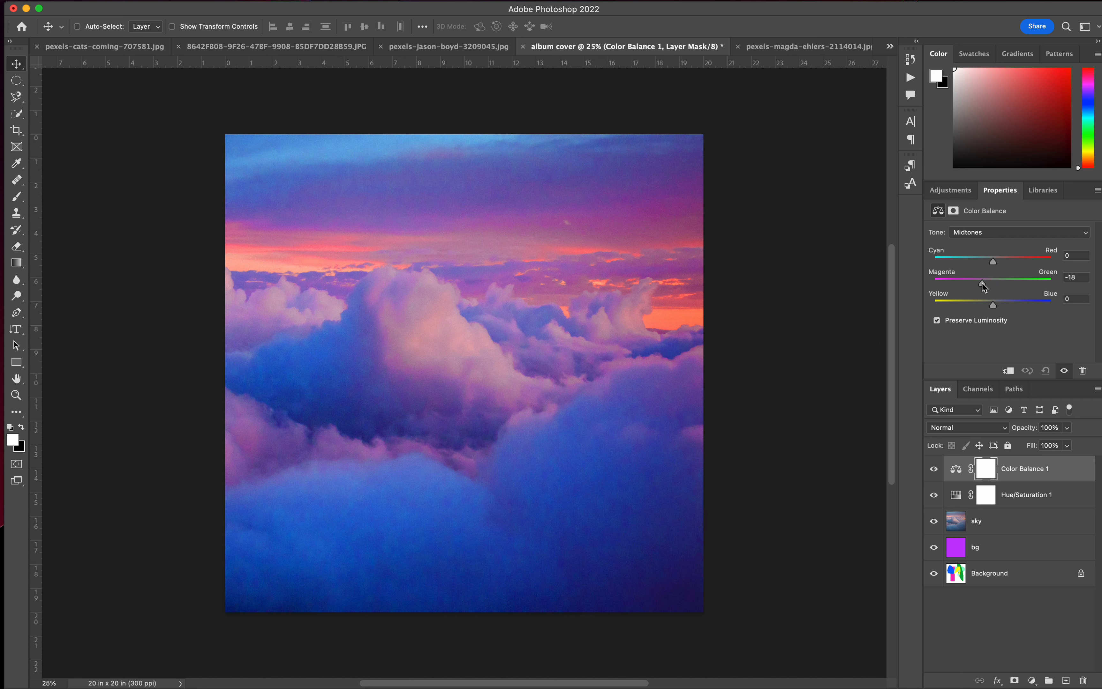
{"action": "left_click", "coordinate": [934, 471]}
{"action": "left_click", "coordinate": [935, 470]}
Lower the Color Balance adjustment layer's opacity to 59%.
{"action": "left_click", "coordinate": [1068, 428]}
{"action": "left_click", "coordinate": [1044, 445]}
{"action": "mouse_move", "coordinate": [1044, 448]}
{"action": "left_mouse_down"}
{"action": "mouse_move", "coordinate": [997, 446]}
{"action": "mouse_move", "coordinate": [1065, 445]}
{"action": "left_mouse_up"}
{"action": "left_click", "coordinate": [1042, 445]}
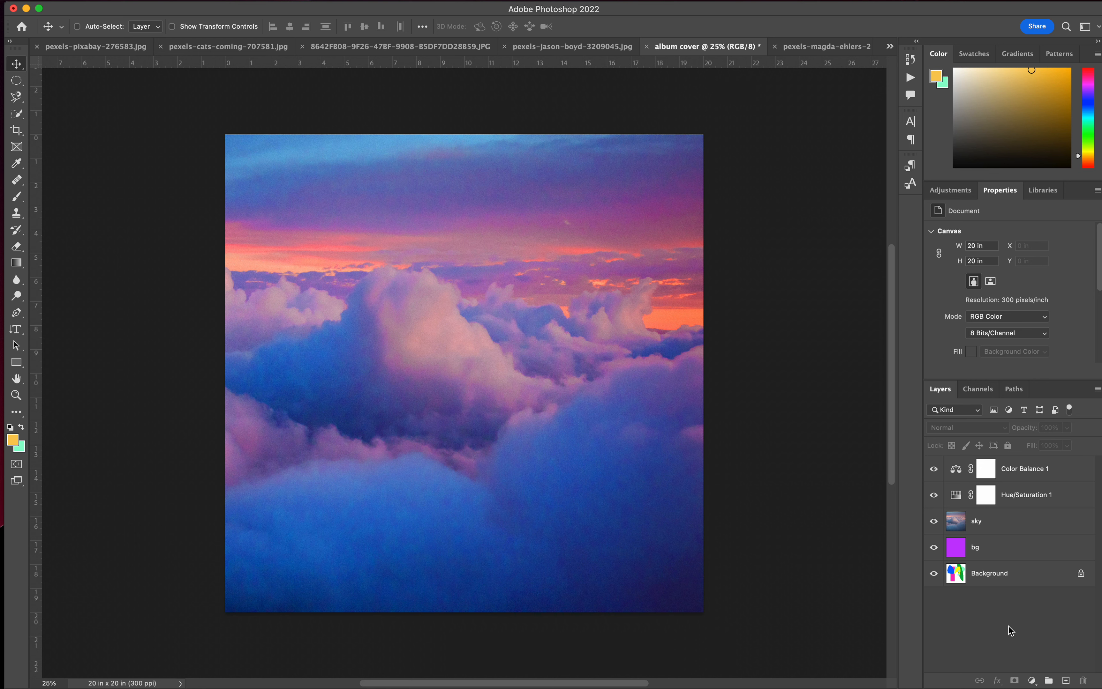
{"action": "left_click", "coordinate": [1032, 475]}
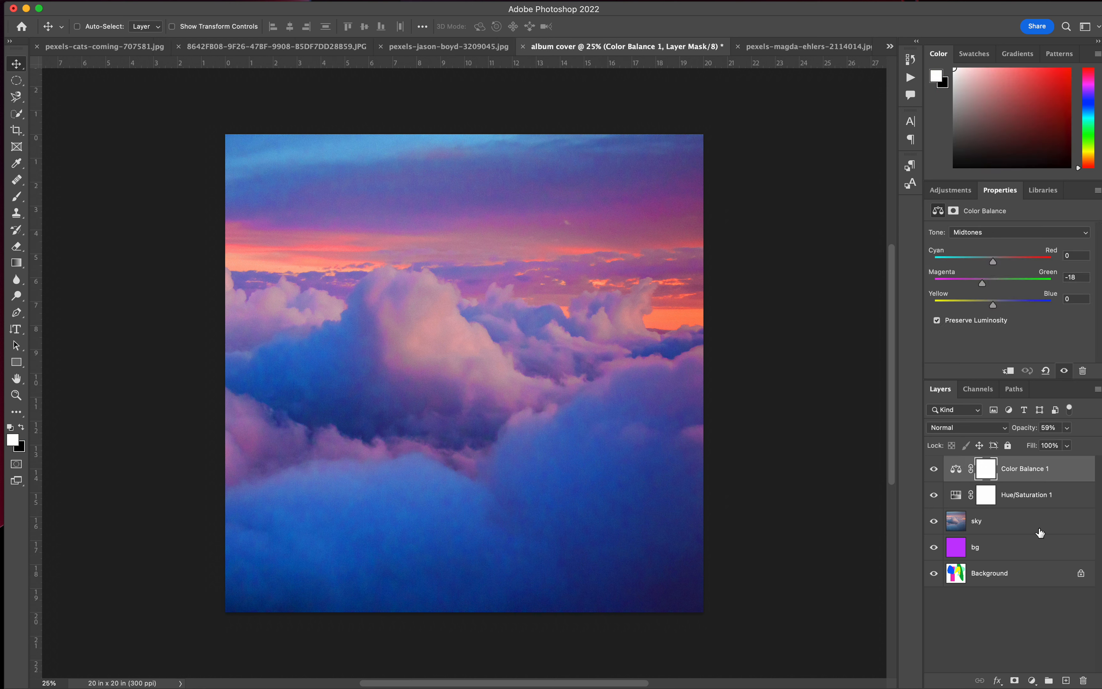
Add a new layer above the Color Balance adjustment and fill it with the purple colour cc00ff at 100% opacity.
{"action": "left_click", "coordinate": [1066, 681]}
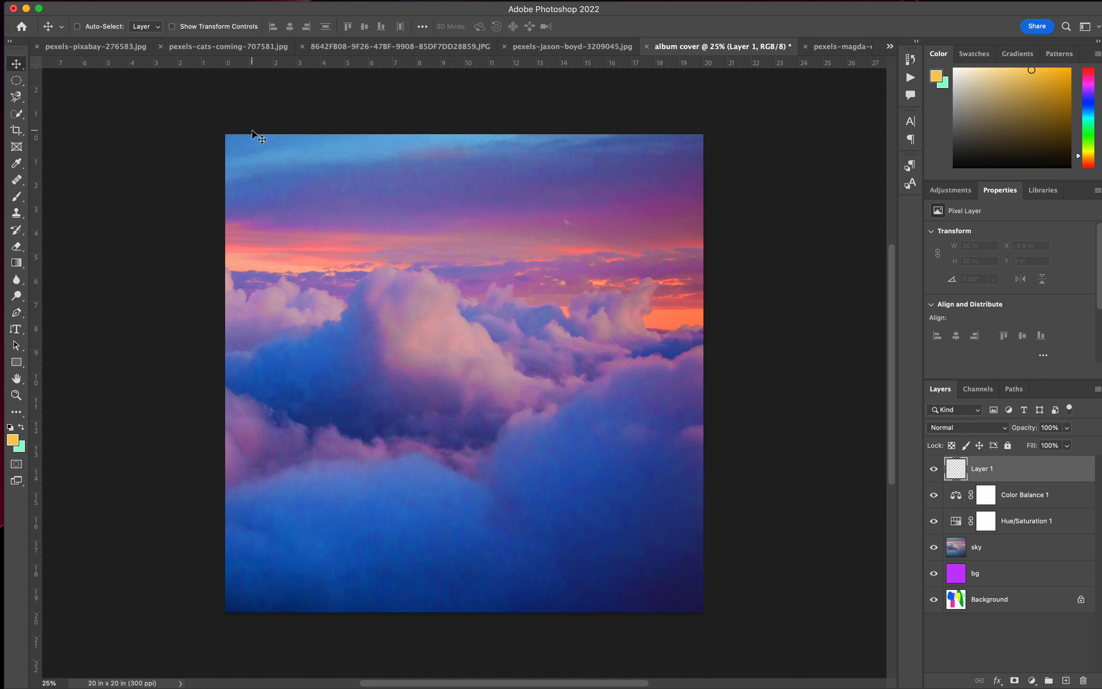
{"action": "left_click", "coordinate": [146, 4]}
{"action": "left_click", "coordinate": [133, 190]}
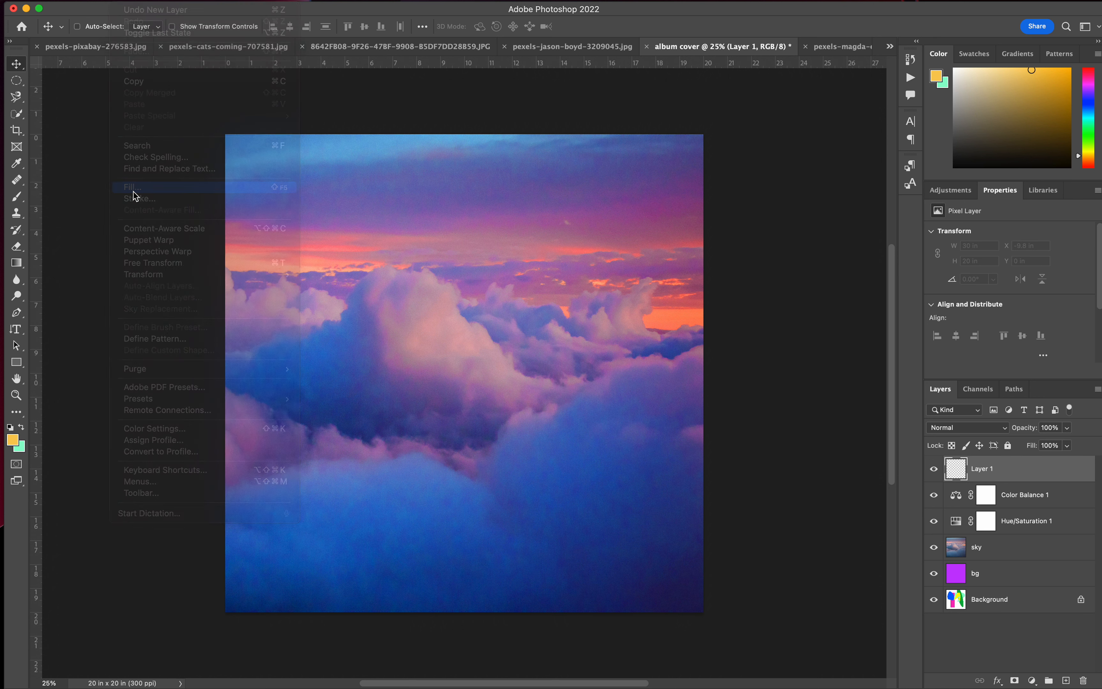
{"action": "left_click", "coordinate": [593, 249]}
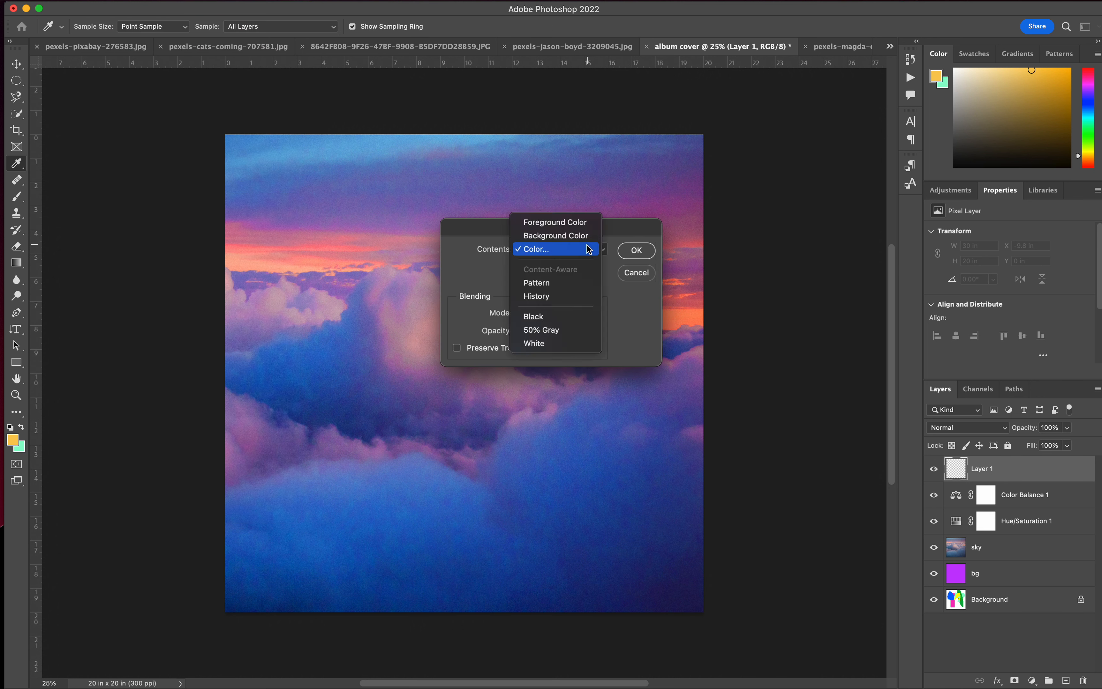
{"action": "left_click", "coordinate": [589, 249]}
{"action": "left_click_drag", "start_coordinate": [577, 271], "coordinate": [576, 270]}
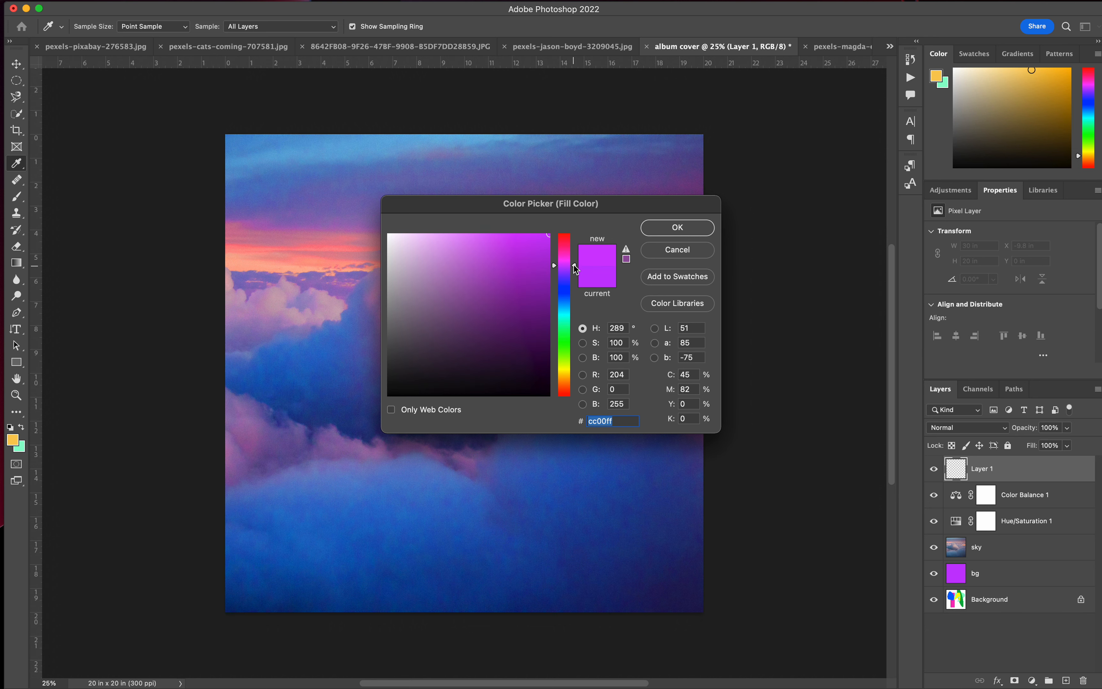
{"action": "left_click", "coordinate": [653, 234]}
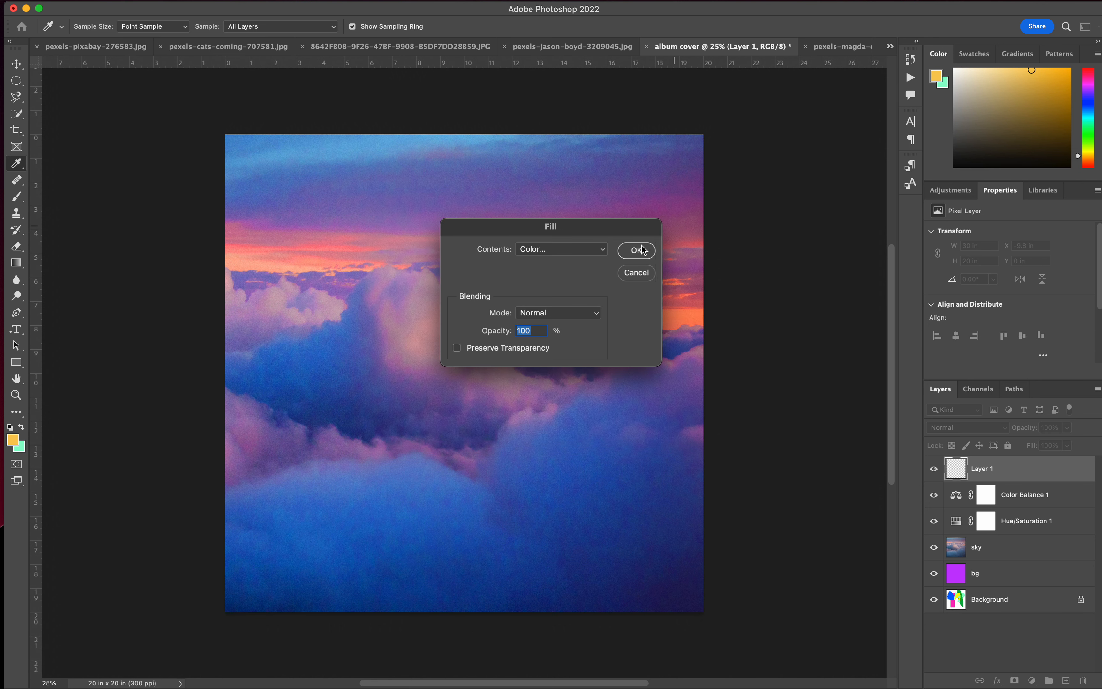
{"action": "left_click", "coordinate": [644, 250]}
{"action": "key", "text": "v"}
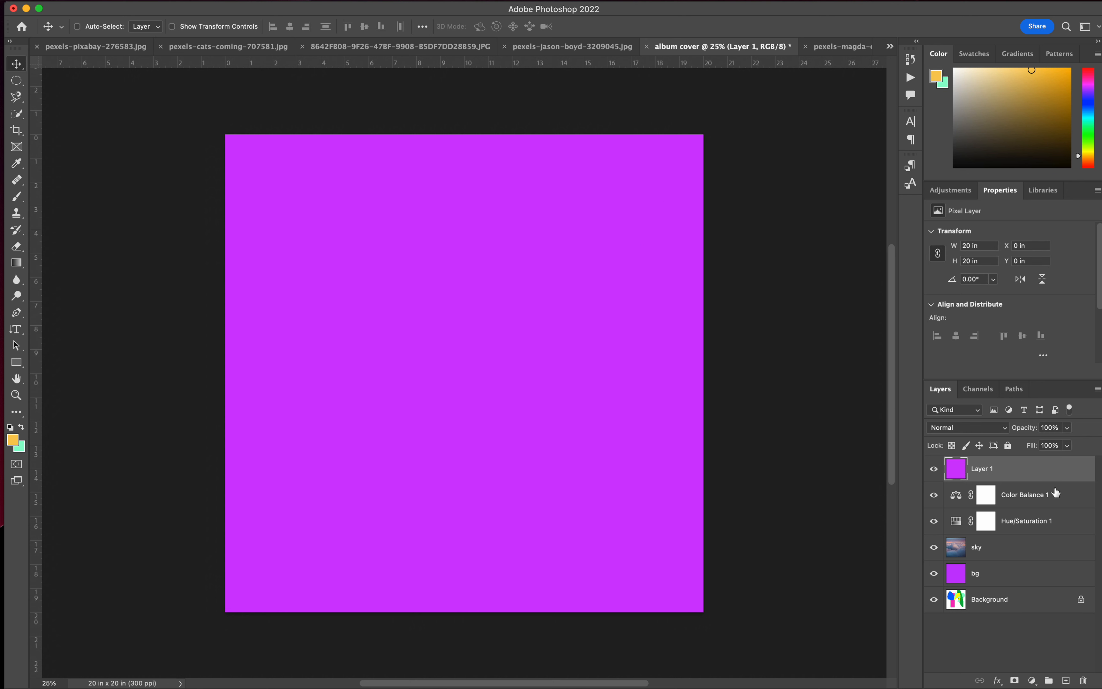
Lower the purple fill layer's opacity to 23%.
{"action": "left_click", "coordinate": [1067, 428]}
{"action": "left_click", "coordinate": [1038, 445]}
{"action": "left_click_drag", "start_coordinate": [1036, 445], "coordinate": [1025, 447]}
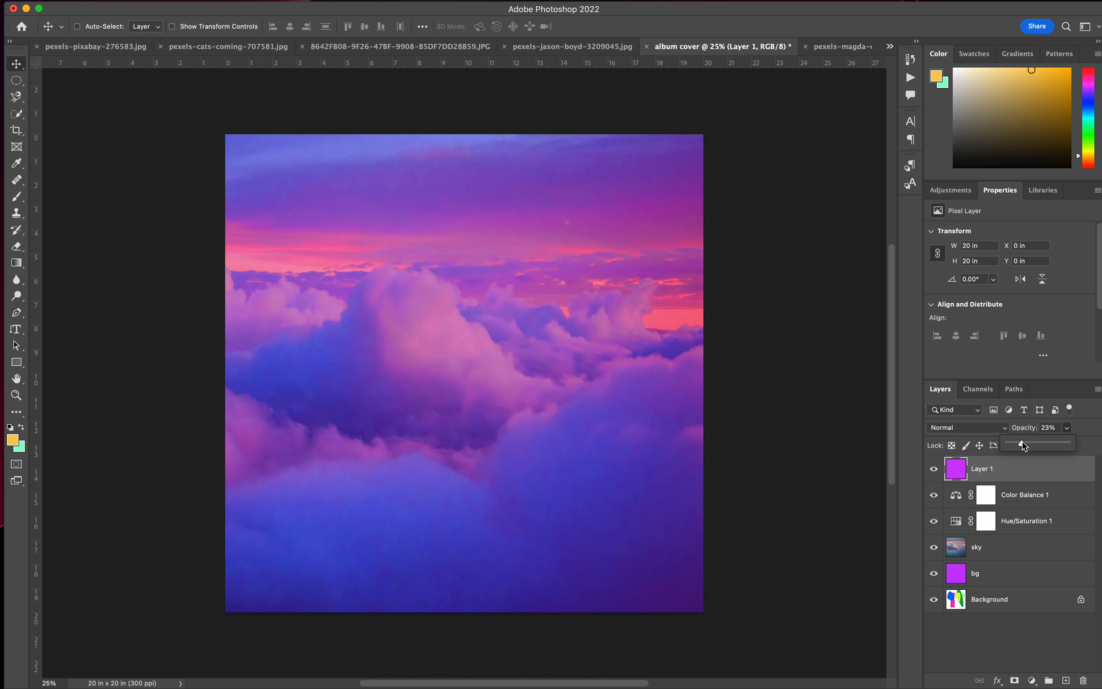
{"action": "left_click", "coordinate": [1036, 482]}
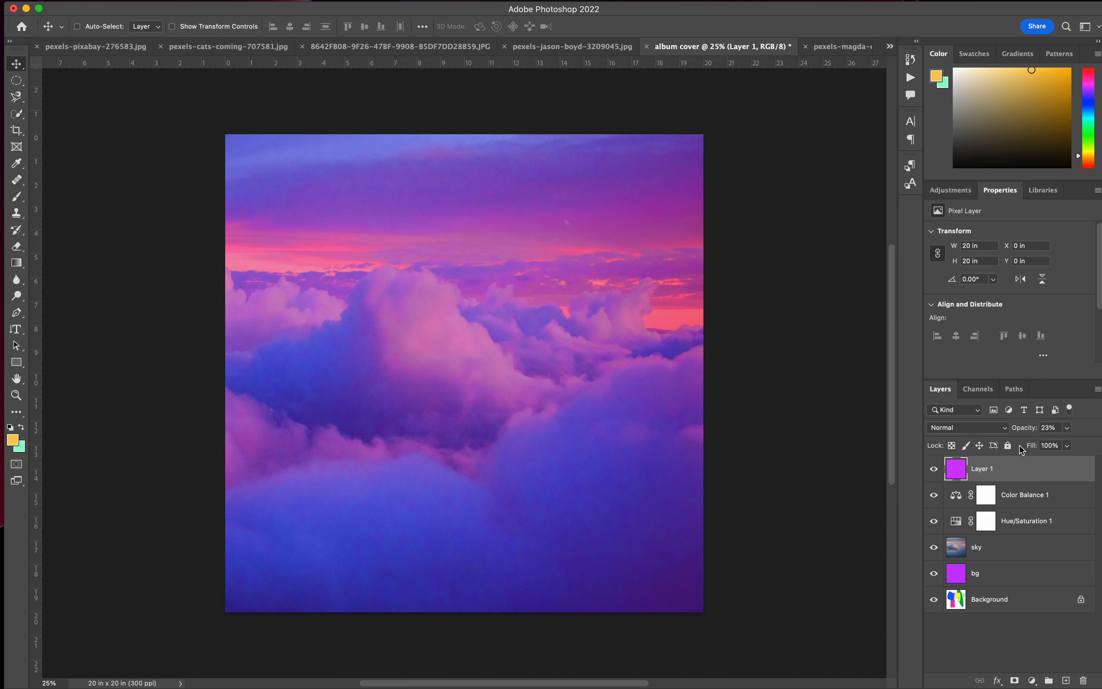
Set the purple layer's blend mode to Color with 24% opacity, and compare the image with and without the layer.
{"action": "left_click", "coordinate": [1006, 431]}
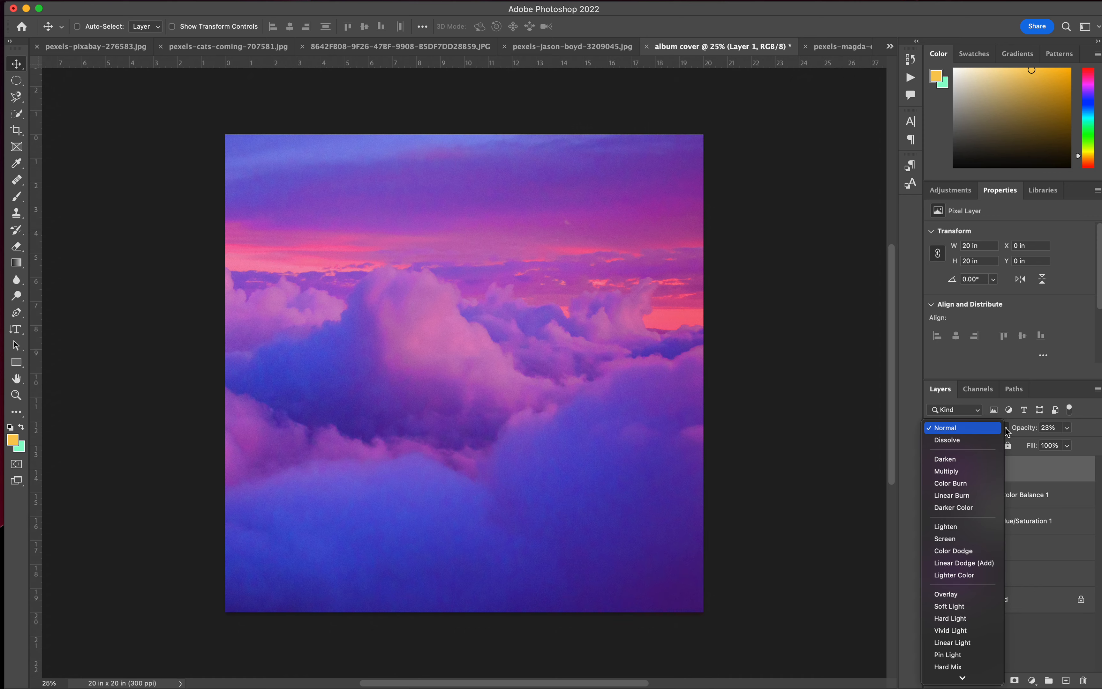
{"action": "left_click", "coordinate": [1030, 470]}
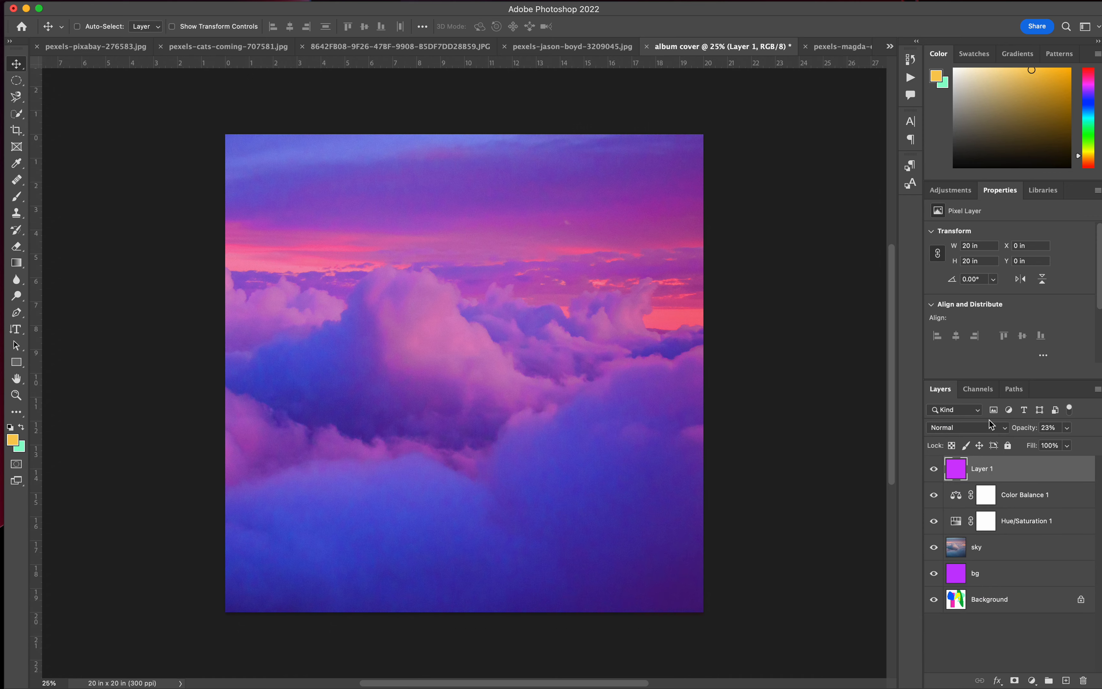
{"action": "left_click", "coordinate": [993, 431]}
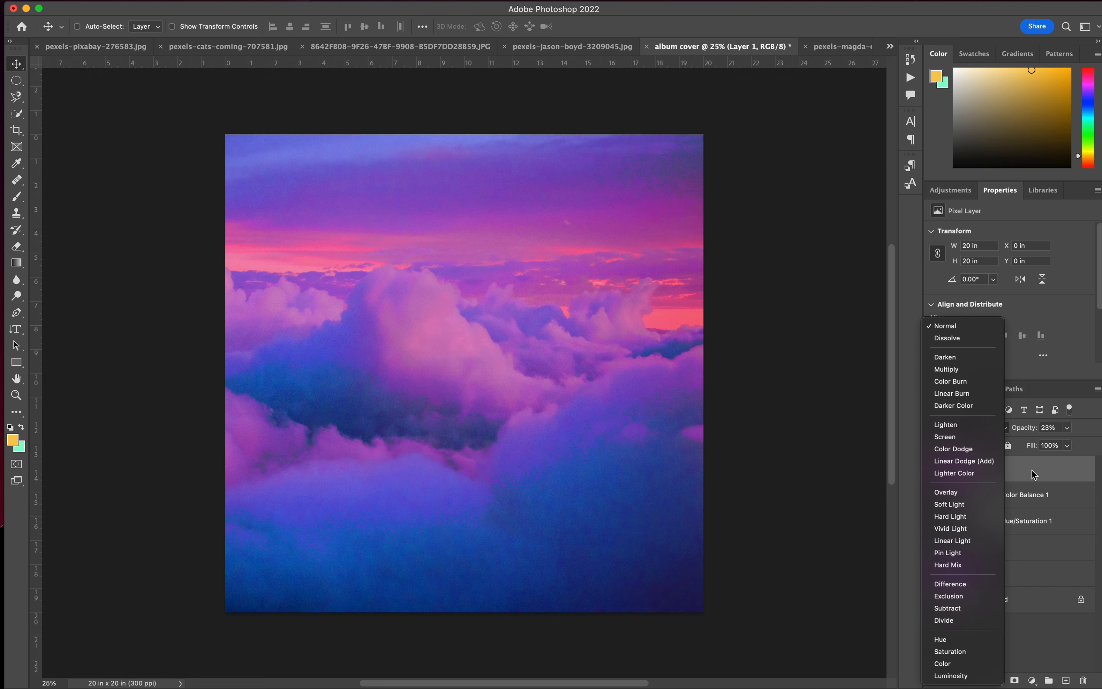
{"action": "left_click", "coordinate": [1034, 475]}
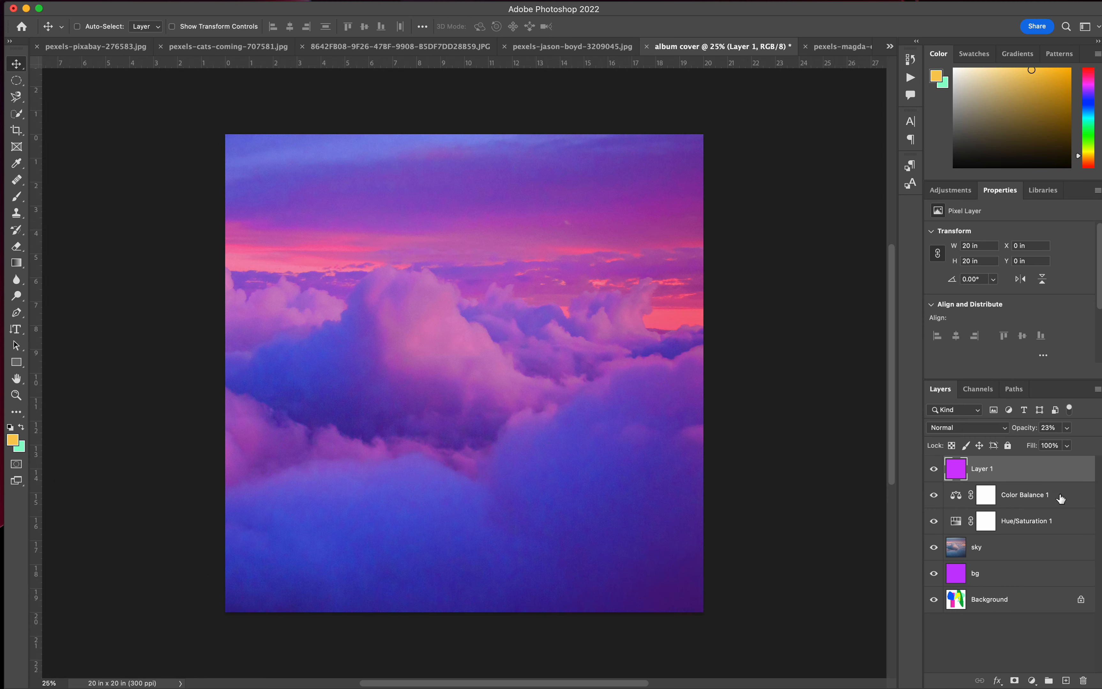
{"action": "left_click", "coordinate": [984, 431]}
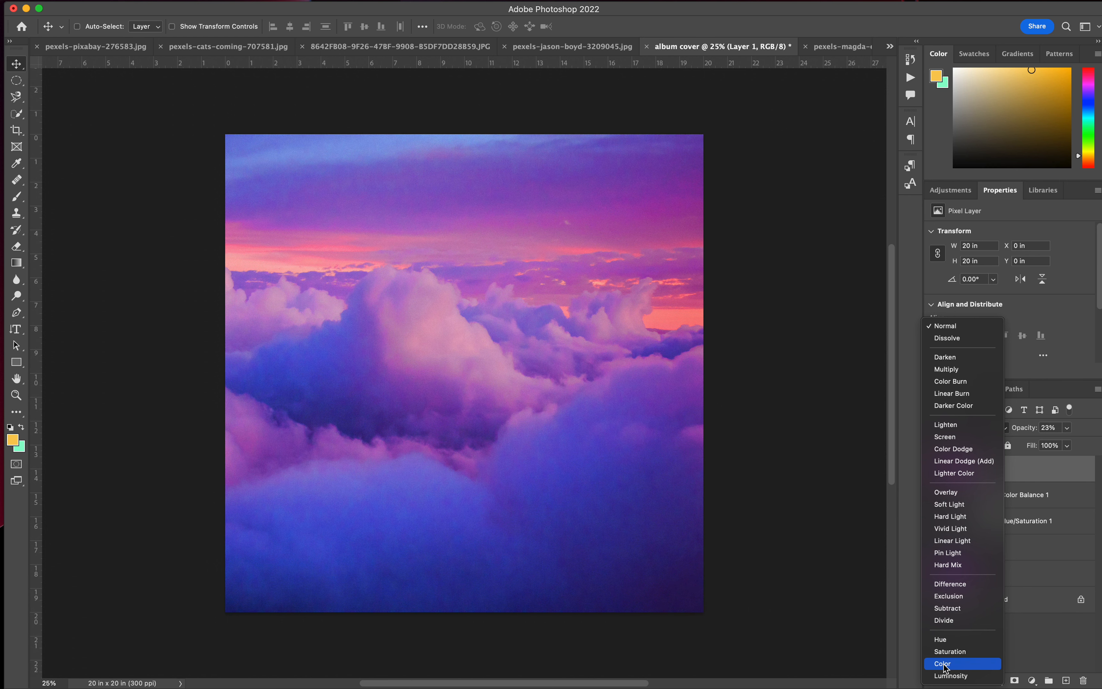
{"action": "left_click", "coordinate": [943, 664]}
{"action": "left_click", "coordinate": [1069, 429]}
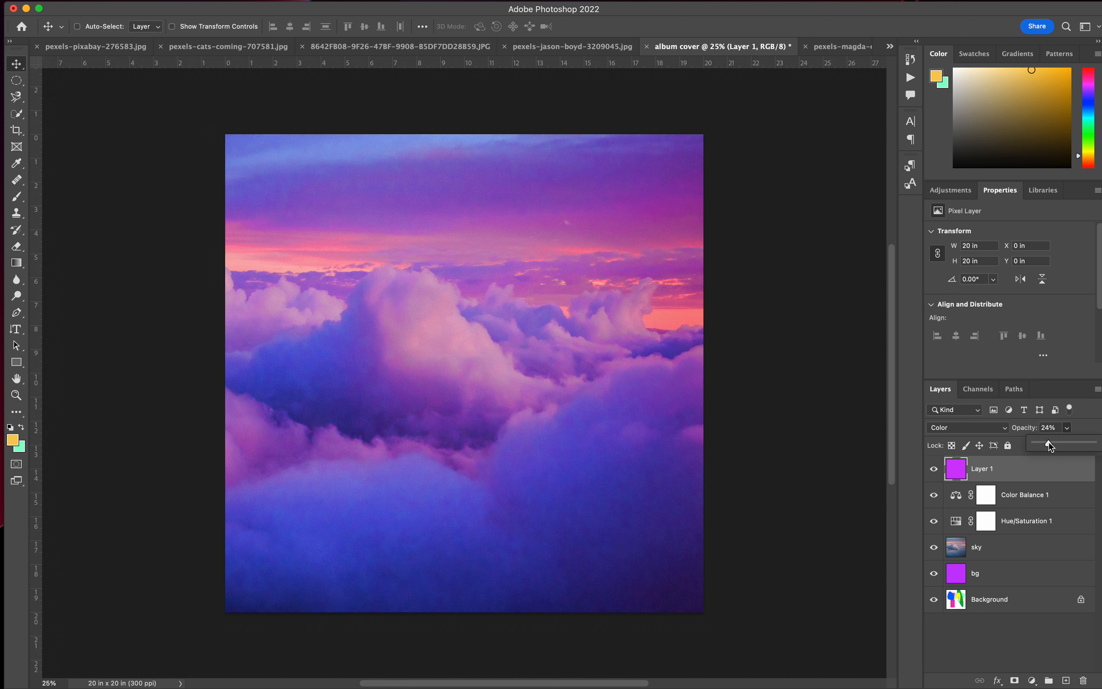
{"action": "left_click", "coordinate": [935, 469]}
{"action": "left_click", "coordinate": [935, 469]}
Switch to Chrome and go back to the NASA library's image search results for "stars".
{"action": "mouse_move", "coordinate": [515, 686]}
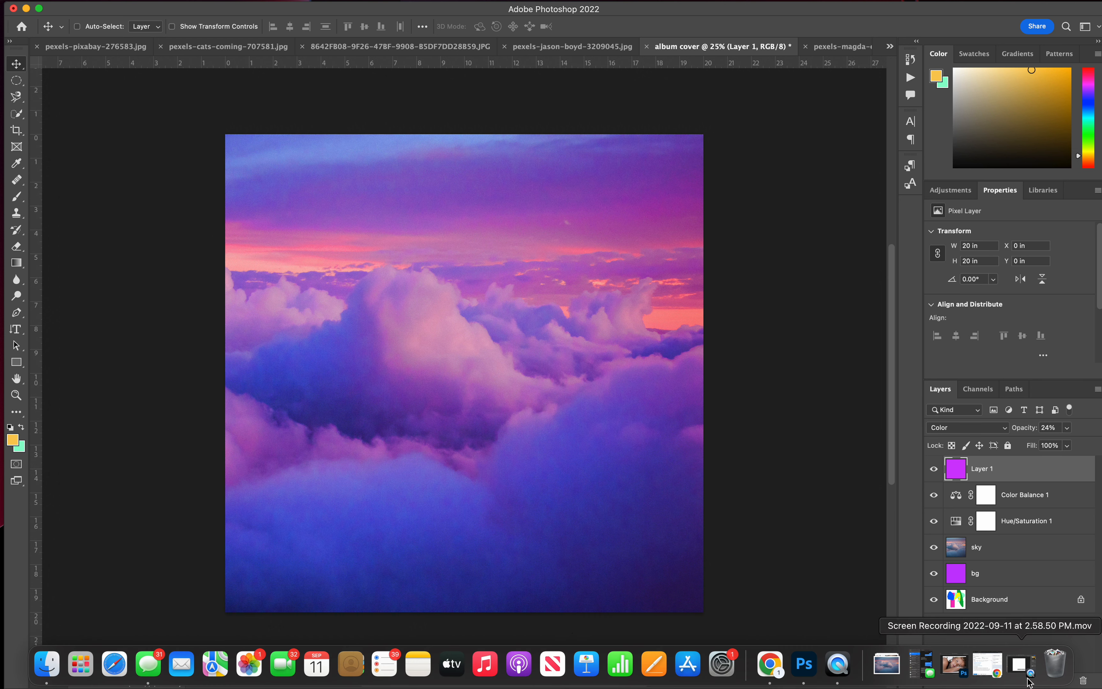
{"action": "left_click", "coordinate": [769, 664]}
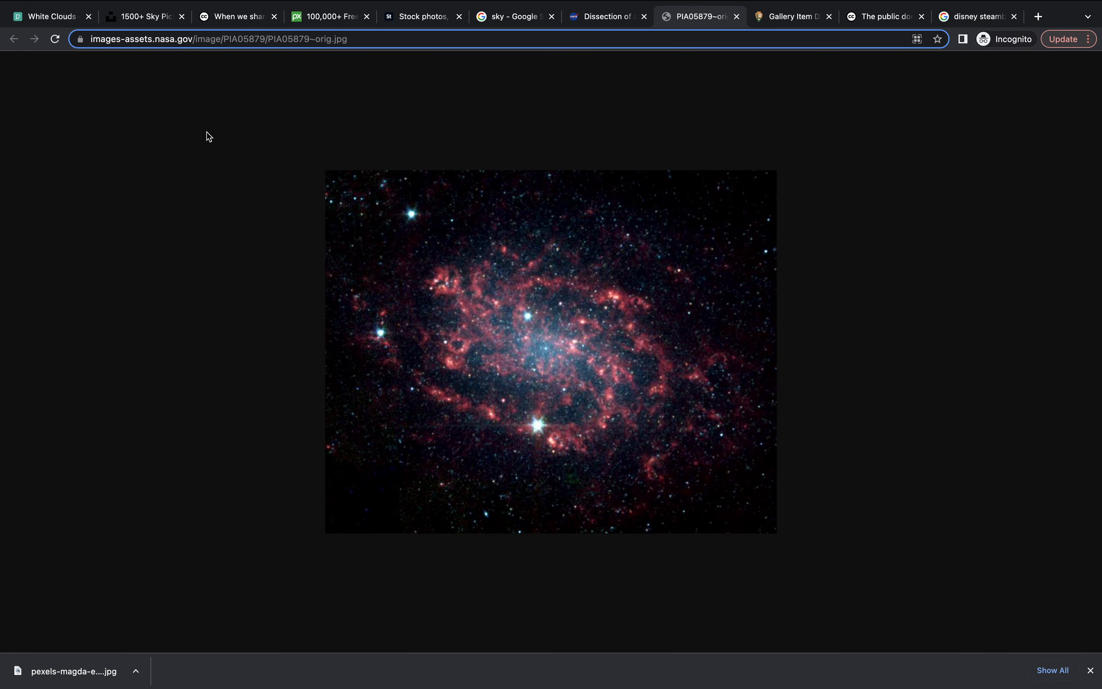
{"action": "left_click", "coordinate": [591, 36]}
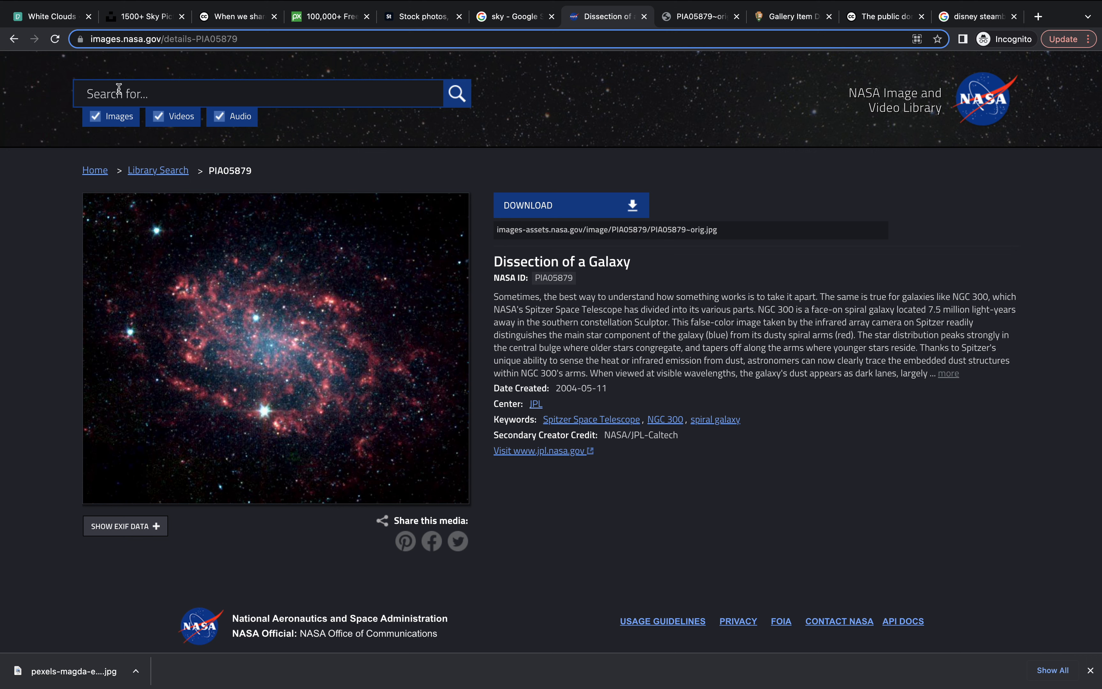
{"action": "left_click", "coordinate": [14, 41]}
{"action": "left_click", "coordinate": [14, 41]}
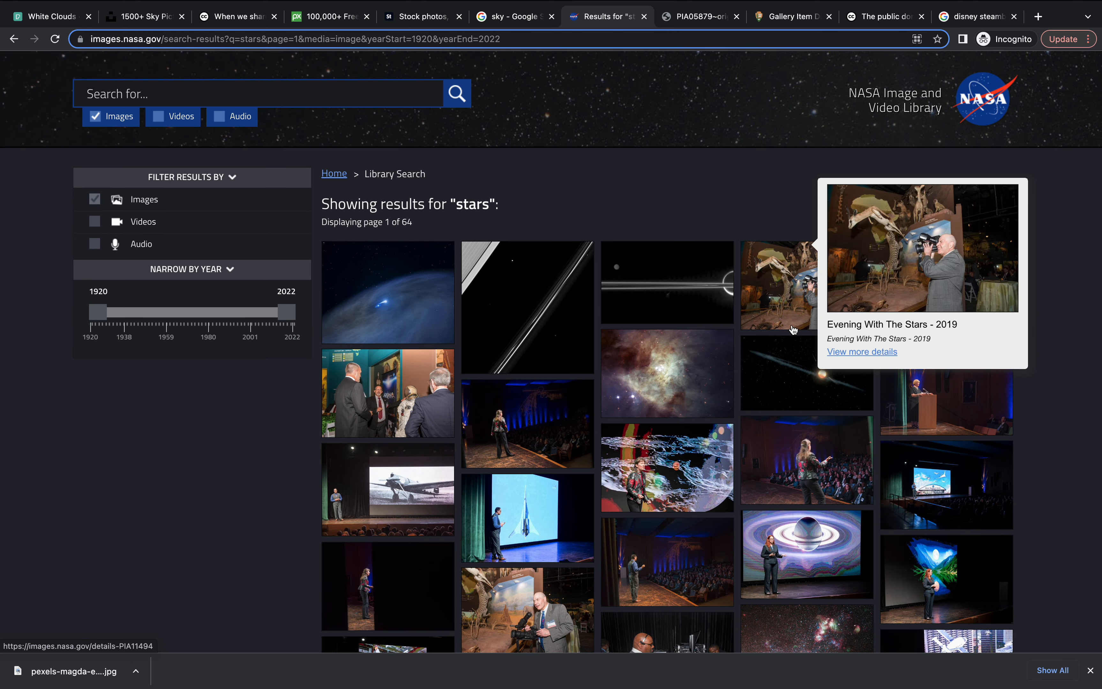
Narrow the NASA "stars" results to the years 2010 to 2022 and look through the images.
{"action": "left_click_drag", "start_coordinate": [195, 310], "coordinate": [264, 312]}
{"action": "left_click", "coordinate": [216, 371]}
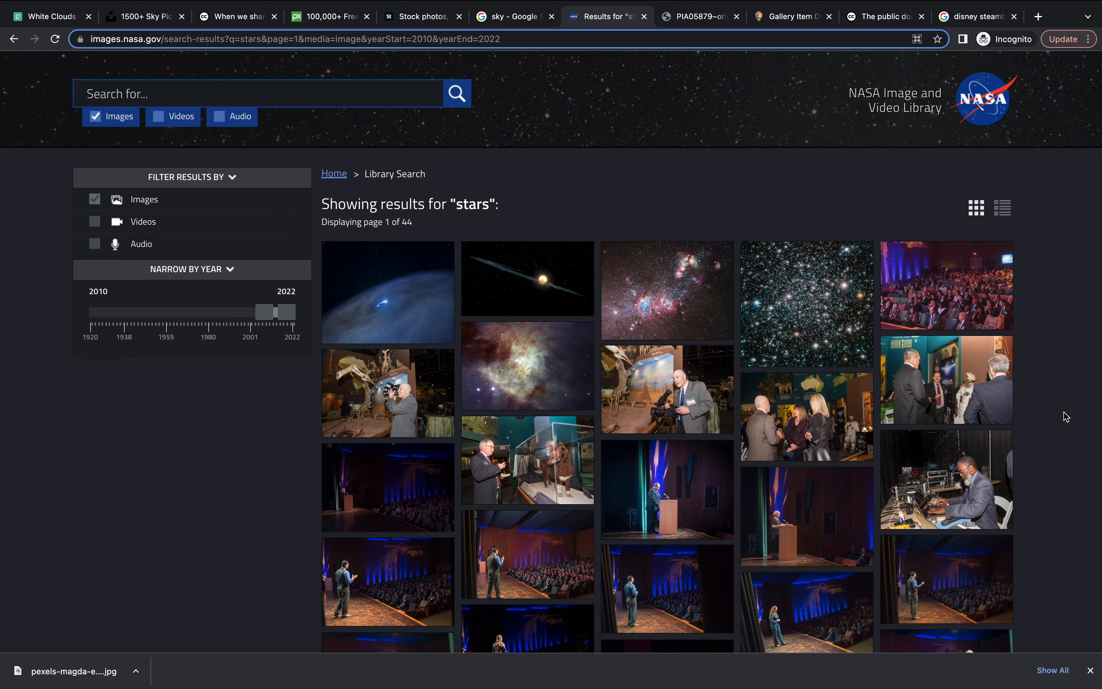
{"action": "scroll", "coordinate": [1066, 417], "scroll_direction": "down", "scroll_amount": 15}
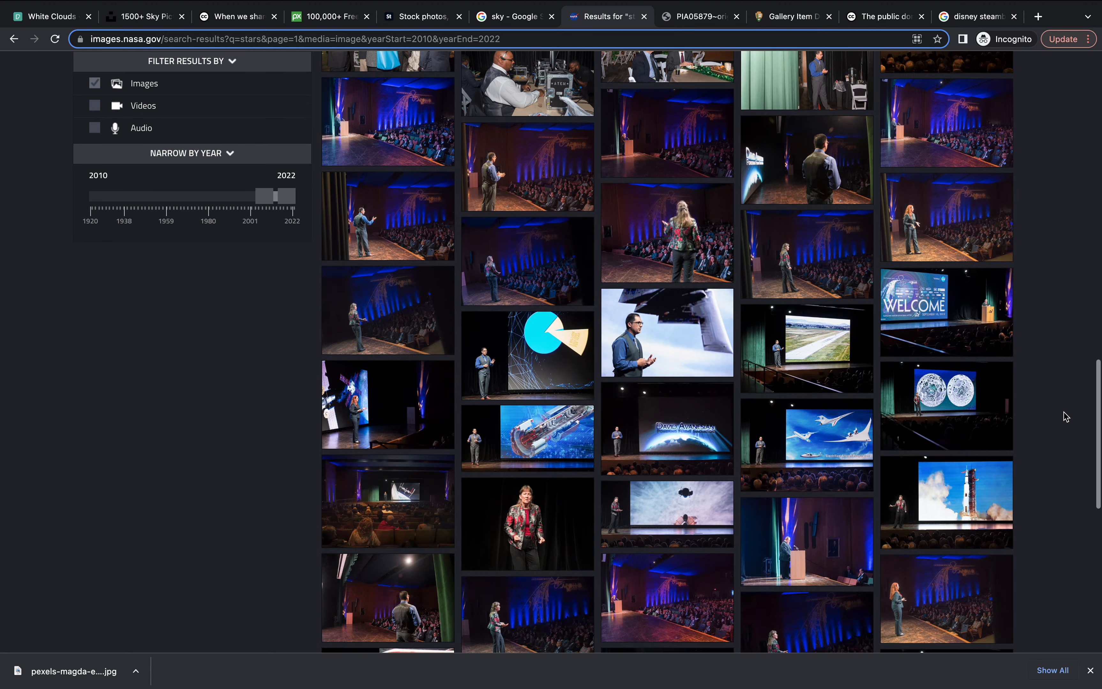
{"action": "scroll", "coordinate": [1066, 417], "scroll_direction": "down", "scroll_amount": 10}
{"action": "scroll", "coordinate": [887, 531], "scroll_direction": "up", "scroll_amount": 10}
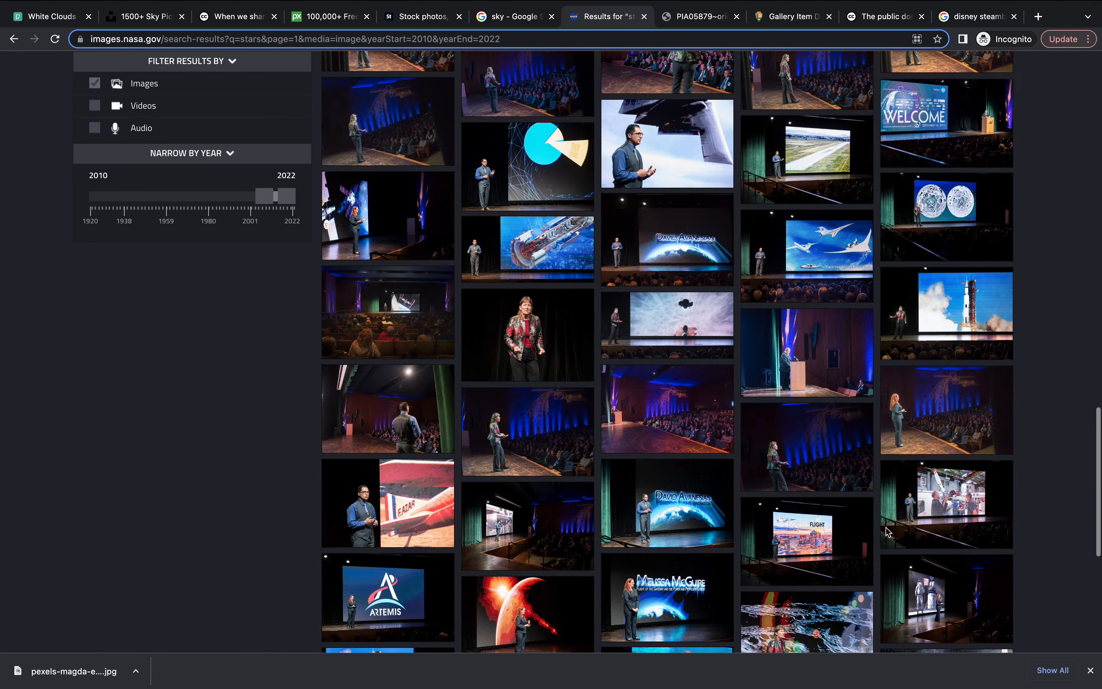
{"action": "scroll", "coordinate": [887, 531], "scroll_direction": "up", "scroll_amount": 15}
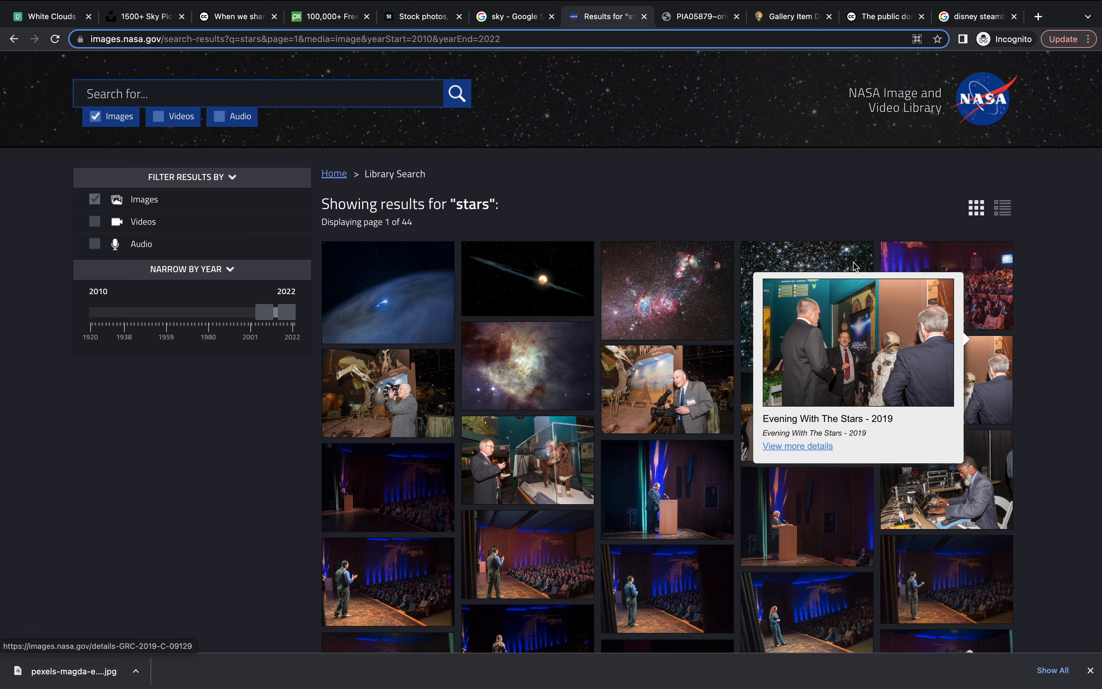
Open the original version of the "Hubble Friday - Heavy Metal Stars" picture and copy the image.
{"action": "left_click", "coordinate": [814, 269]}
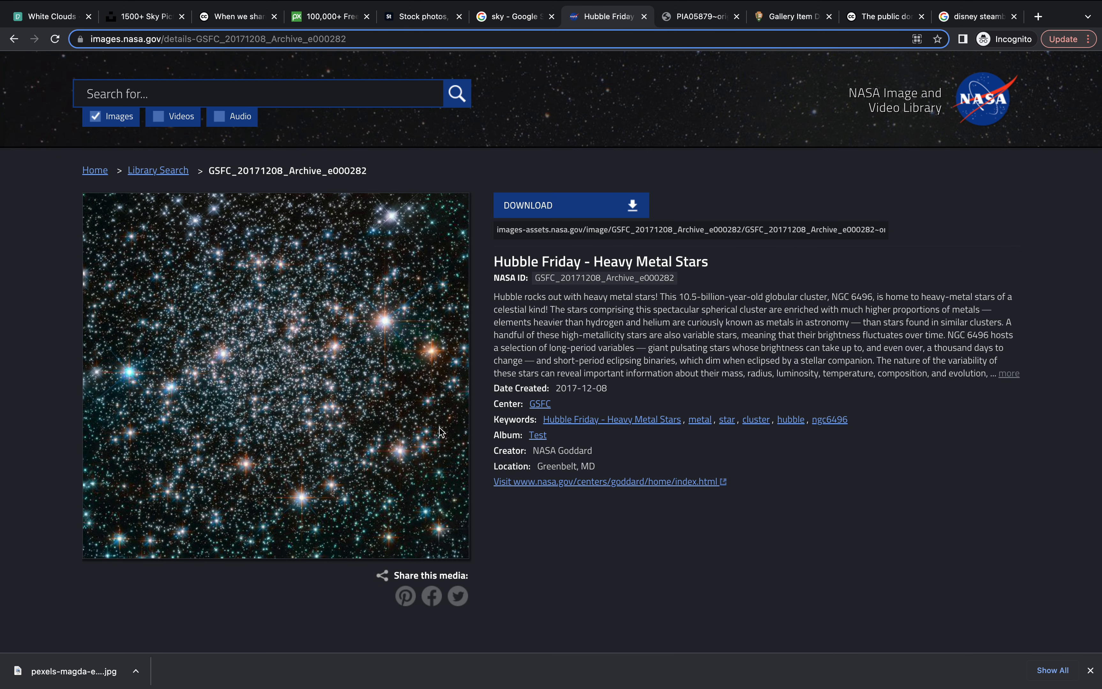
{"action": "left_click", "coordinate": [633, 207]}
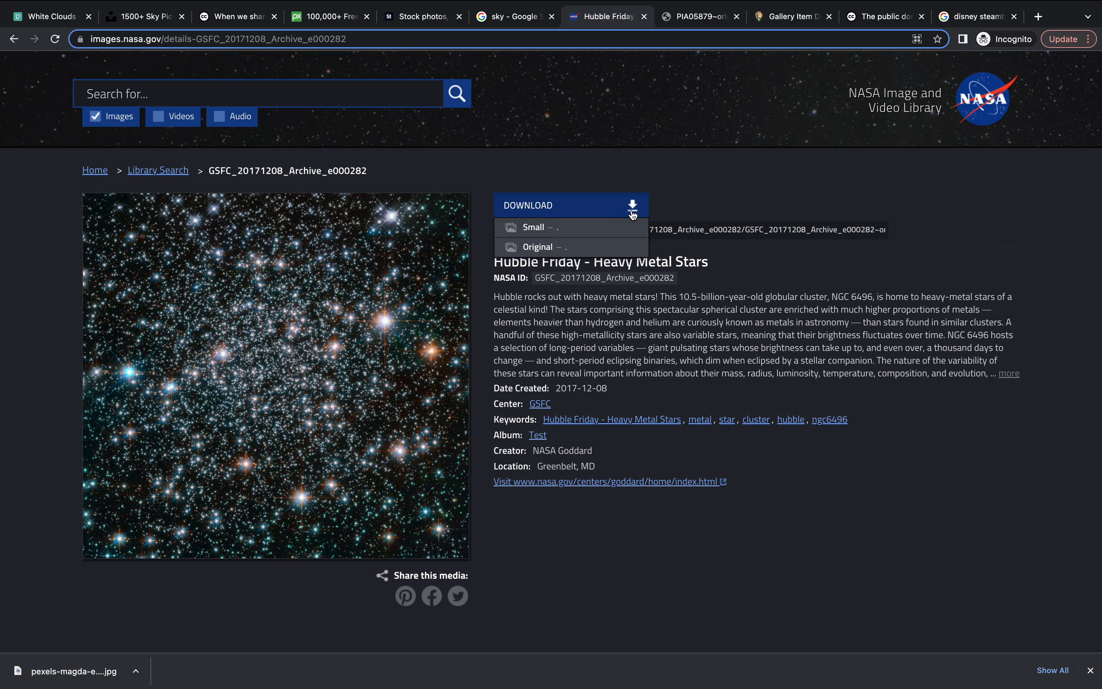
{"action": "left_click", "coordinate": [567, 253]}
{"action": "right_click", "coordinate": [486, 327]}
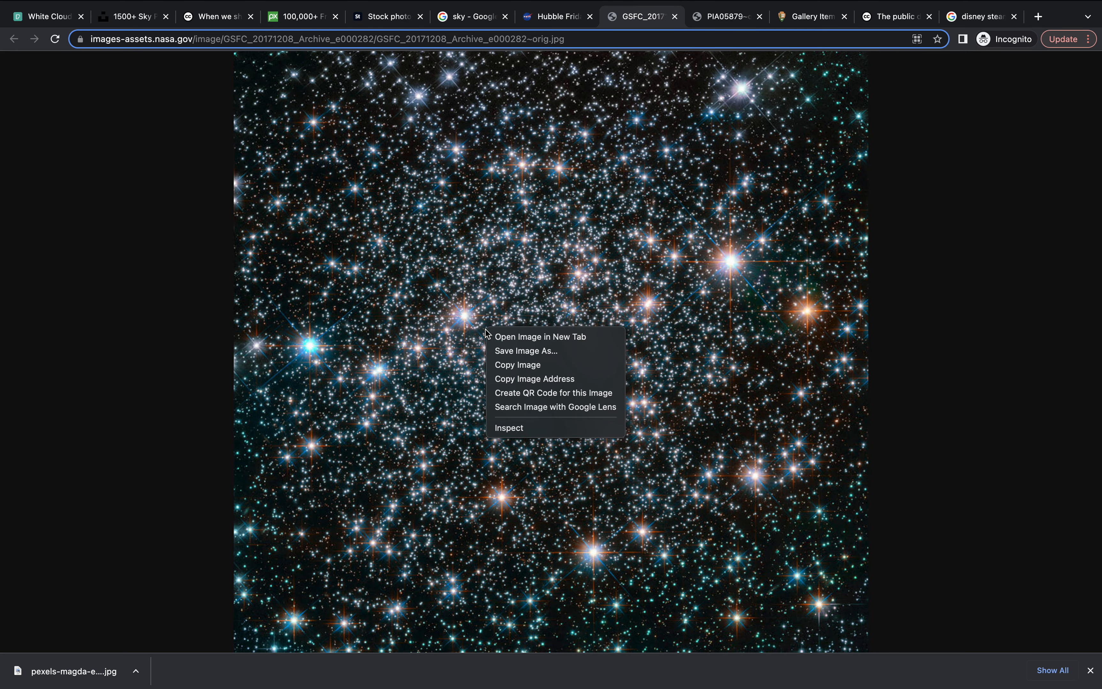
{"action": "left_click", "coordinate": [517, 365]}
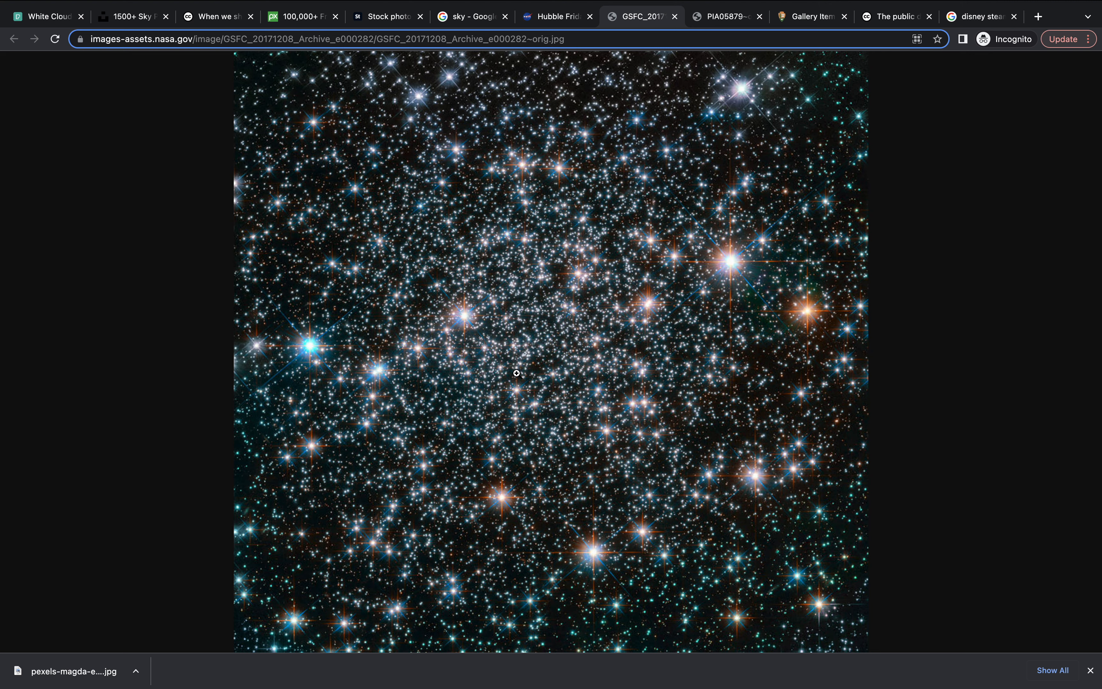
Switch to Photoshop, paste the star image into the album cover and move it to about X 8.9 in, Y 7 in.
{"action": "key", "text": "super+Tab"}
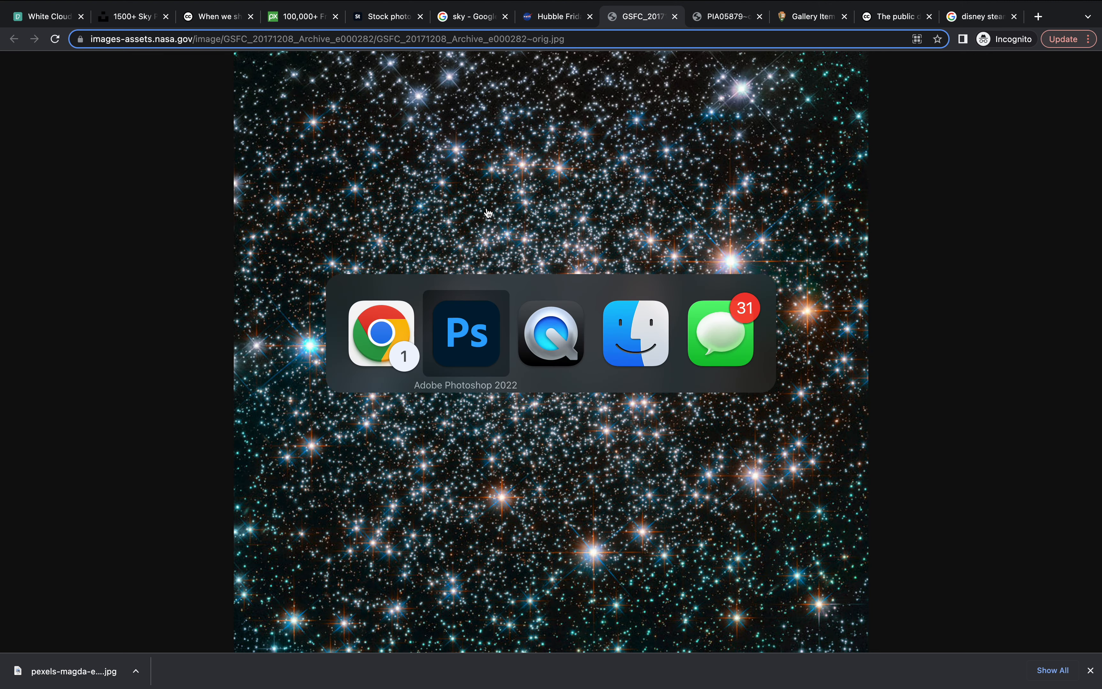
{"action": "key", "text": "super+v"}
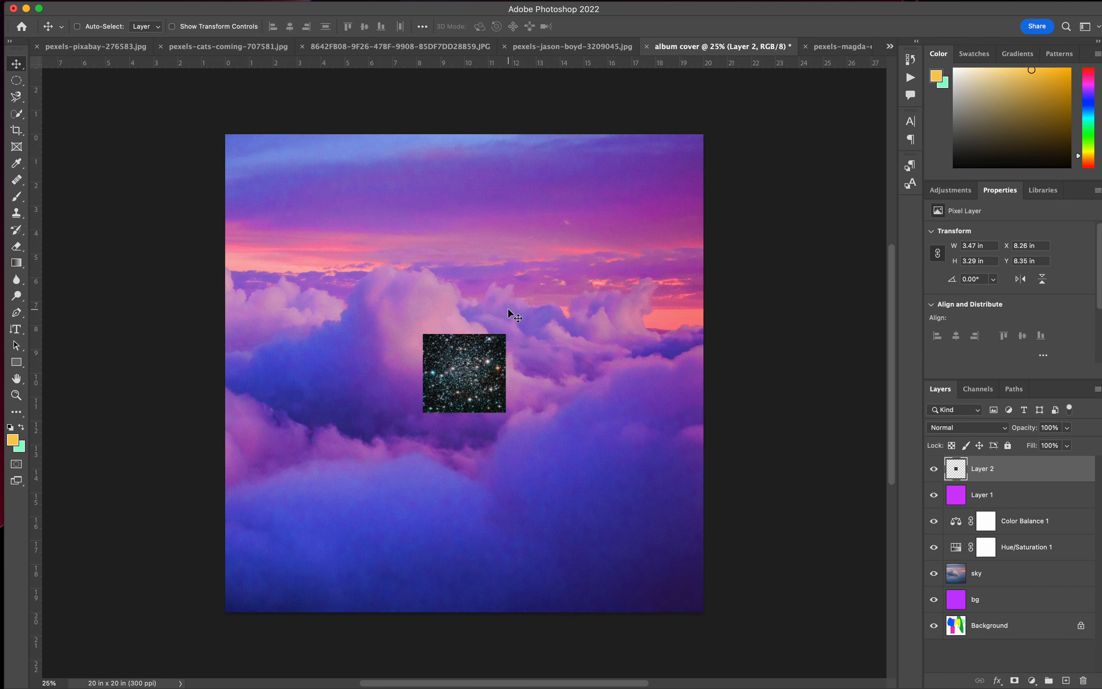
{"action": "left_click_drag", "start_coordinate": [480, 401], "coordinate": [496, 370]}
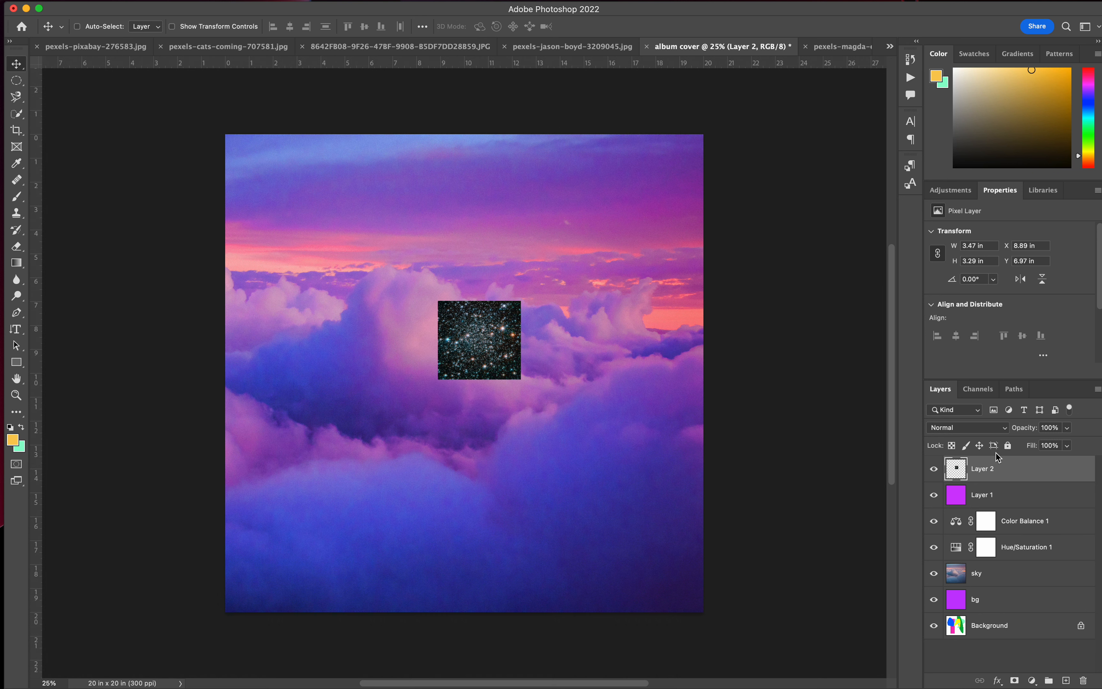
Rename the pasted star image's layer as "stars".
{"action": "double_click", "coordinate": [985, 469]}
{"action": "type", "text": "strs"}
{"action": "key", "text": "BackSpace"}
{"action": "type", "text": "rs"}
{"action": "key", "text": "Return"}
Group the Color Balance, Hue/Saturation and sky layers as "sky", and compare the image with the group hidden and shown.
{"action": "left_click", "coordinate": [1032, 521]}
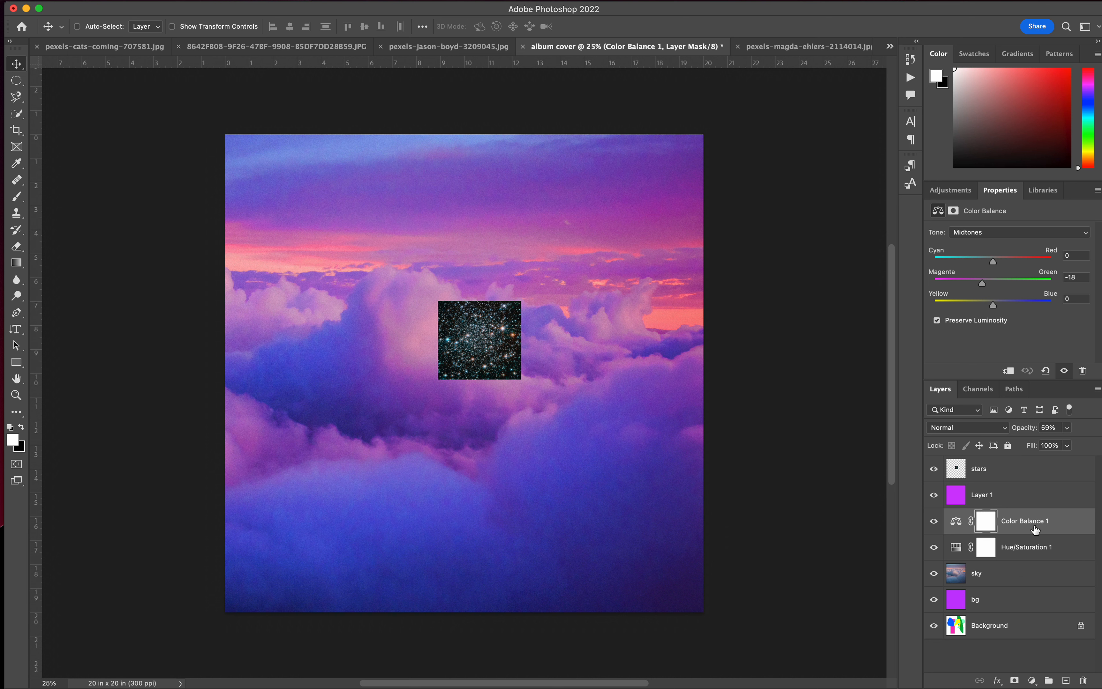
{"action": "left_click", "coordinate": [1020, 552], "text": "shift"}
{"action": "left_click", "coordinate": [1010, 578], "text": "shift"}
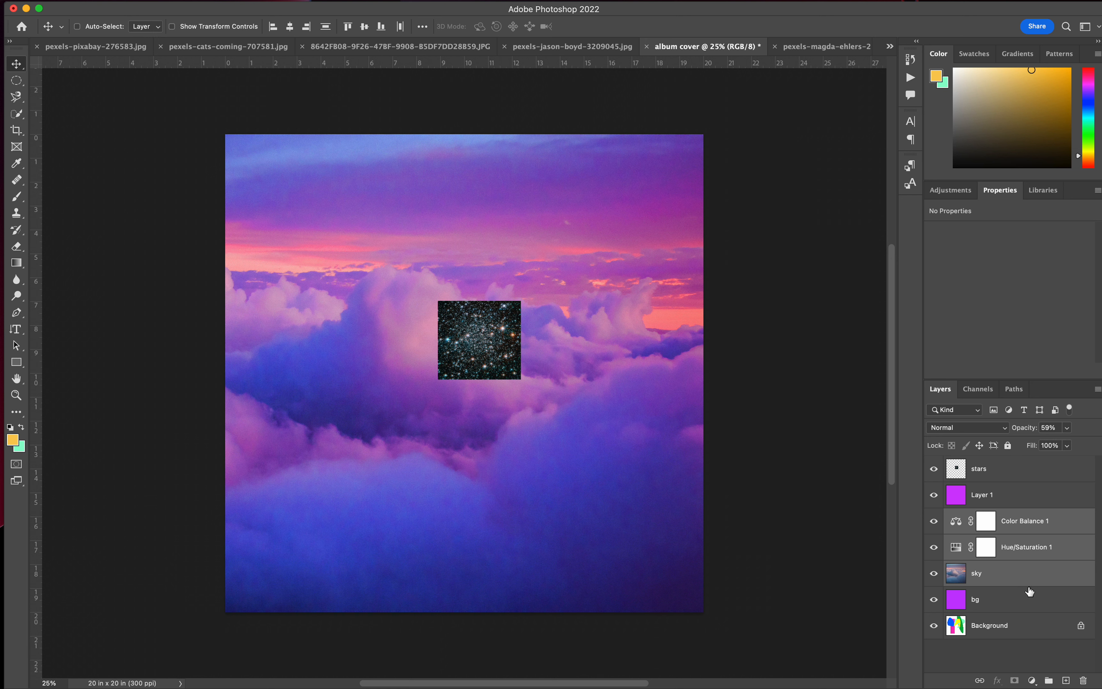
{"action": "left_click", "coordinate": [1048, 681]}
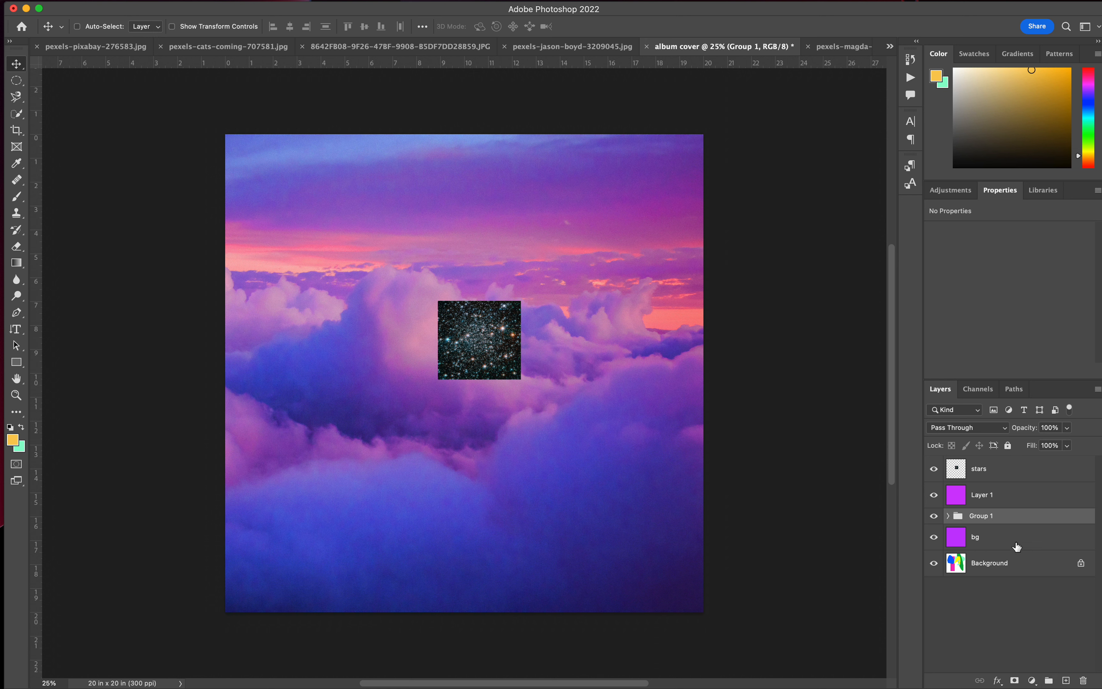
{"action": "double_click", "coordinate": [984, 516]}
{"action": "type", "text": "sky"}
{"action": "key", "text": "Return"}
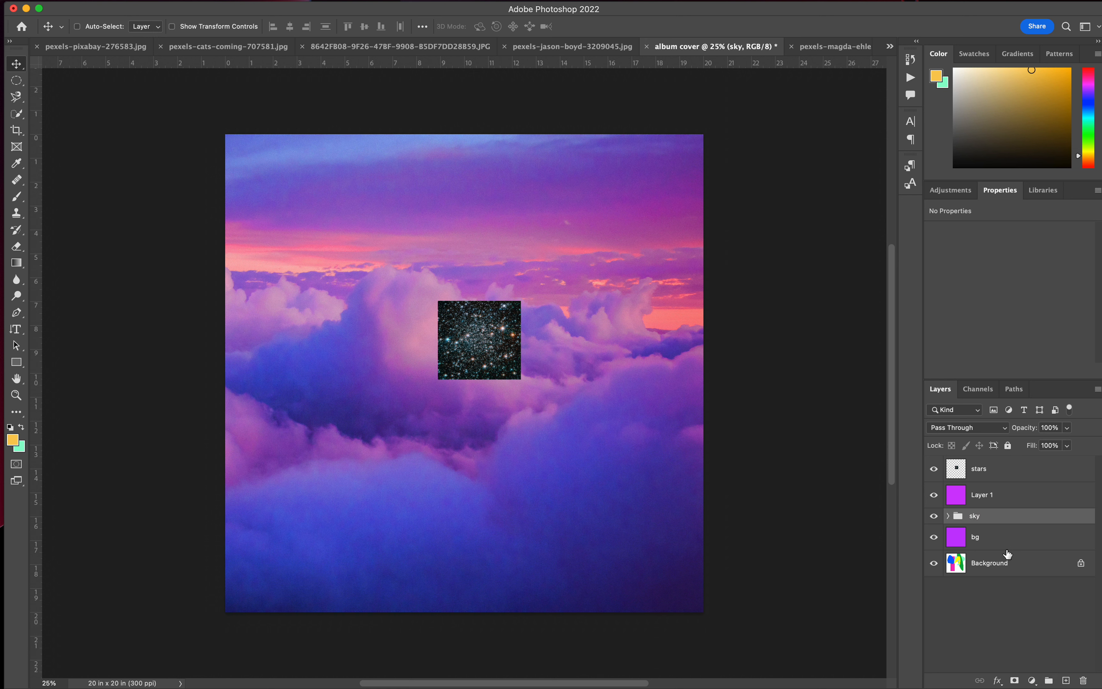
{"action": "left_click", "coordinate": [934, 516]}
{"action": "left_click", "coordinate": [933, 517]}
Move the purple Color-blended layer above the stars layer and select the stars layer.
{"action": "left_click", "coordinate": [982, 472]}
{"action": "left_click_drag", "start_coordinate": [987, 495], "coordinate": [985, 464]}
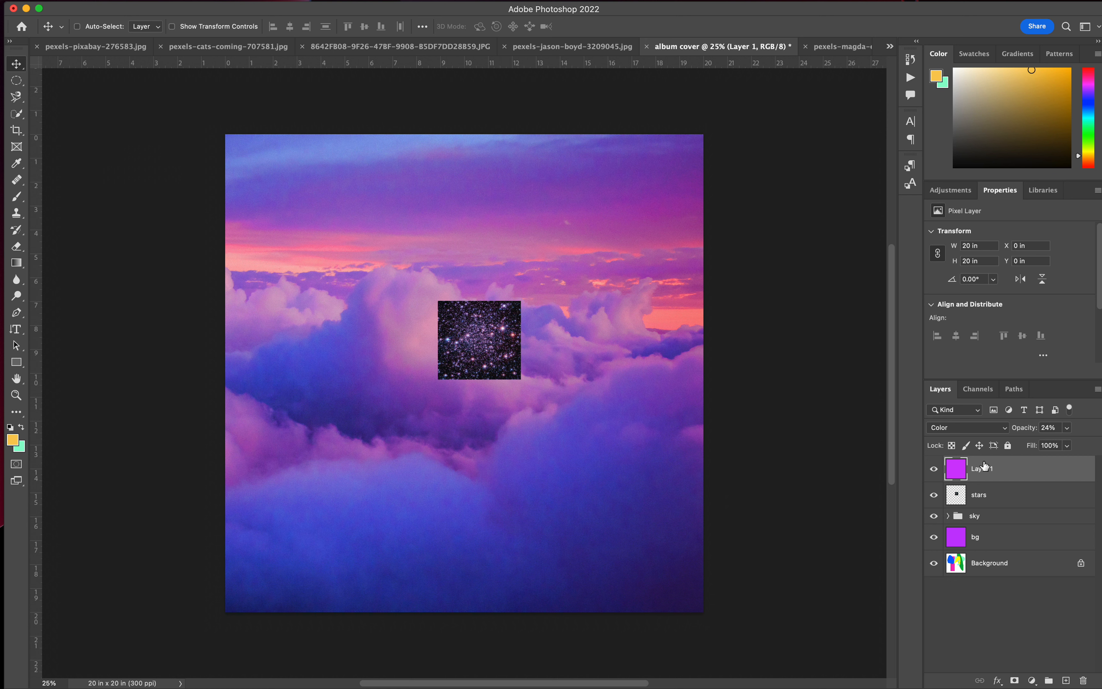
{"action": "left_click", "coordinate": [984, 498]}
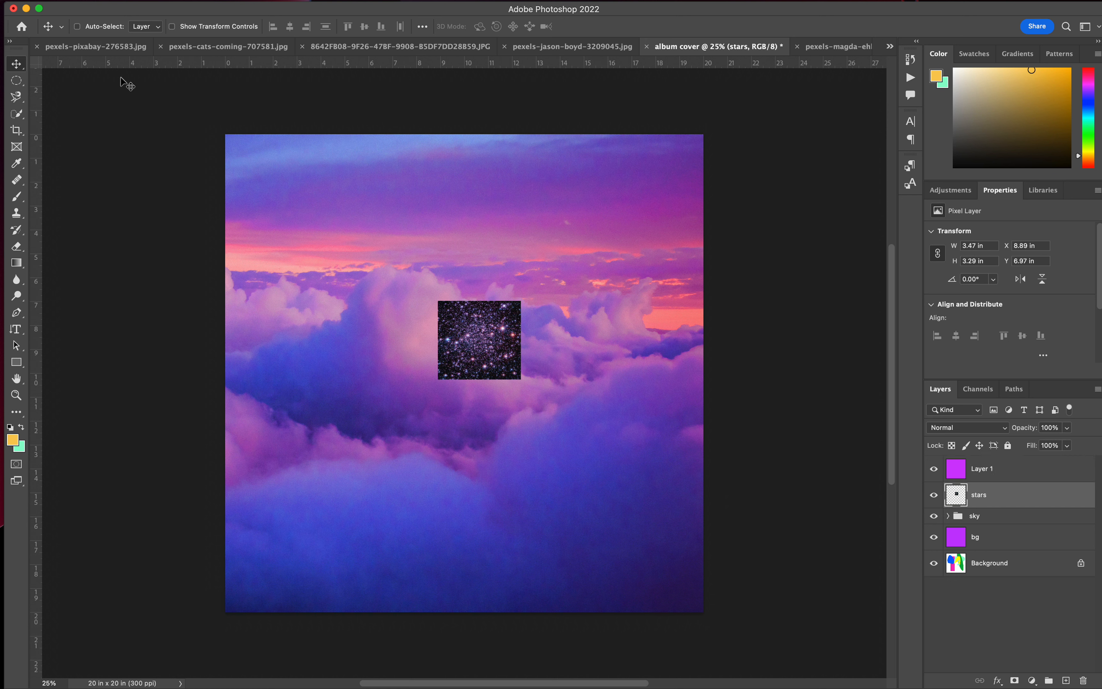
{"action": "left_click", "coordinate": [128, 1]}
{"action": "left_click", "coordinate": [150, 186]}
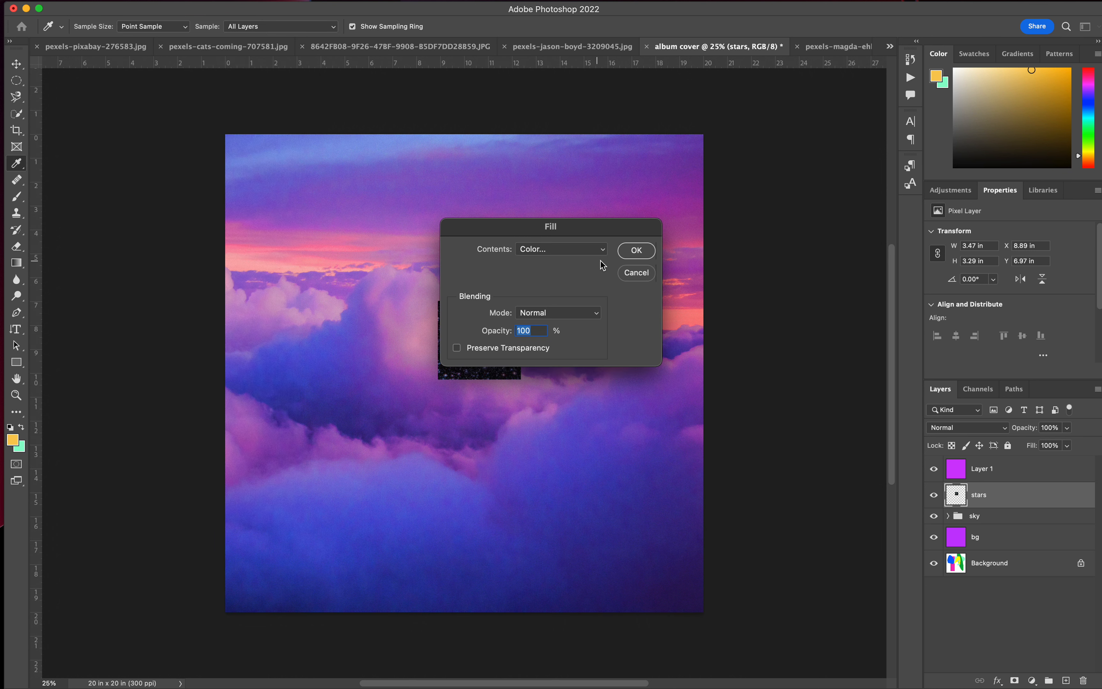
{"action": "left_click", "coordinate": [620, 274]}
{"action": "key", "text": "v"}
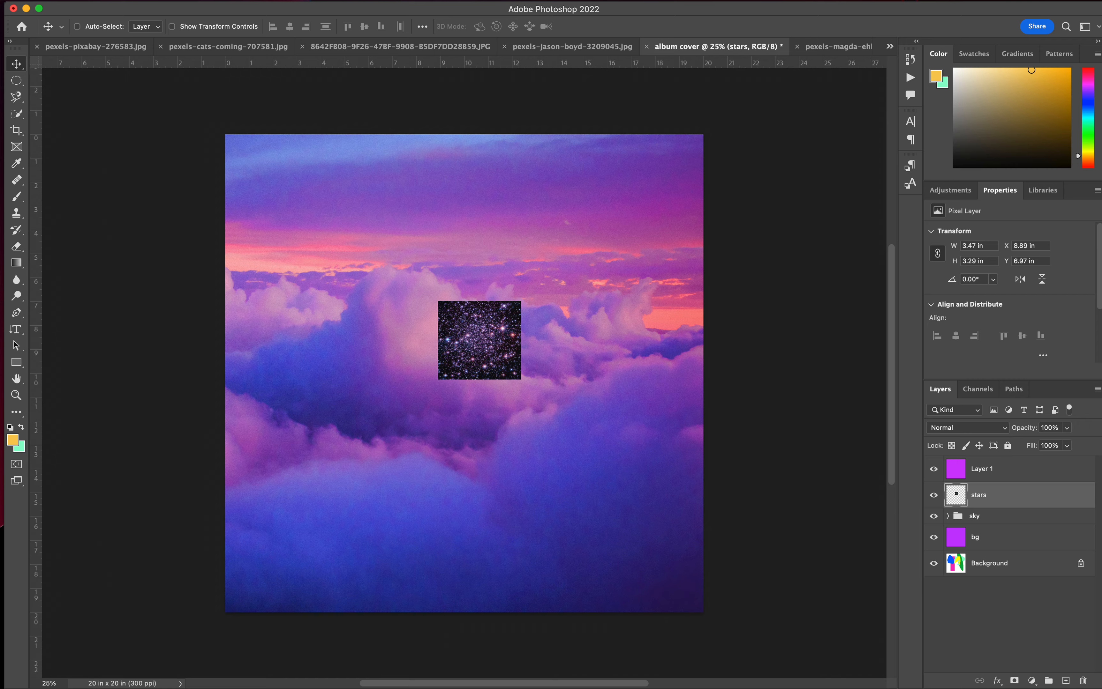
Scale the stars layer proportionally to about 21.3 × 20.2 in and move it to cover the whole canvas.
{"action": "left_click", "coordinate": [127, 1]}
{"action": "mouse_move", "coordinate": [255, 275]}
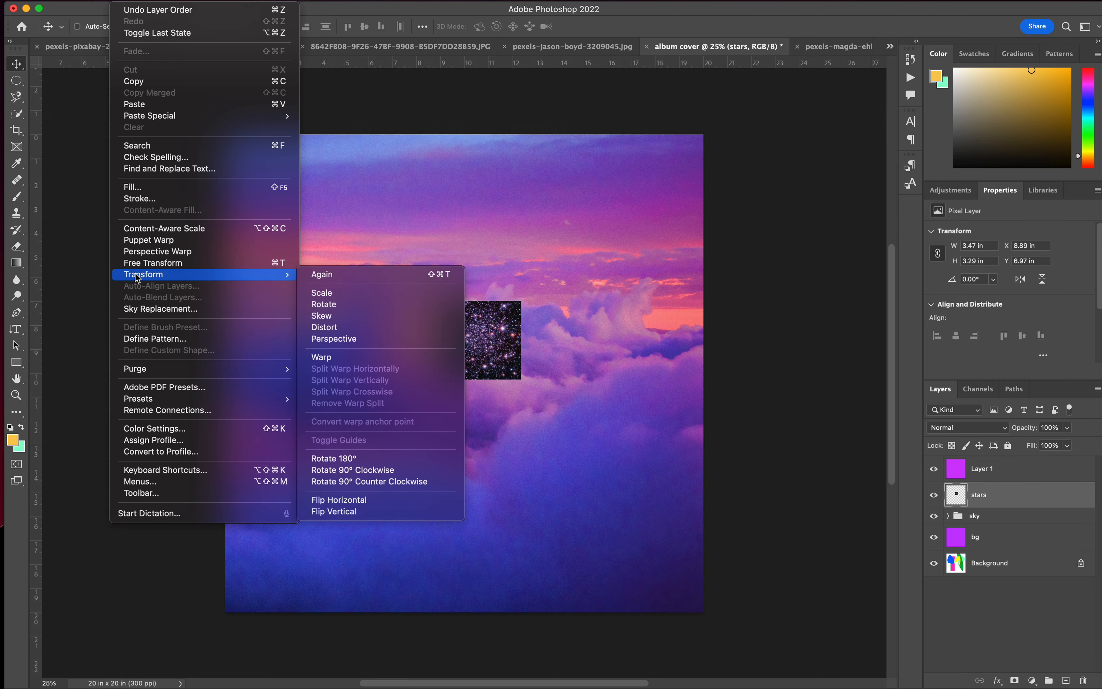
{"action": "left_click", "coordinate": [332, 295]}
{"action": "left_click_drag", "start_coordinate": [481, 303], "coordinate": [478, 131]}
{"action": "left_click_drag", "start_coordinate": [479, 382], "coordinate": [446, 616]}
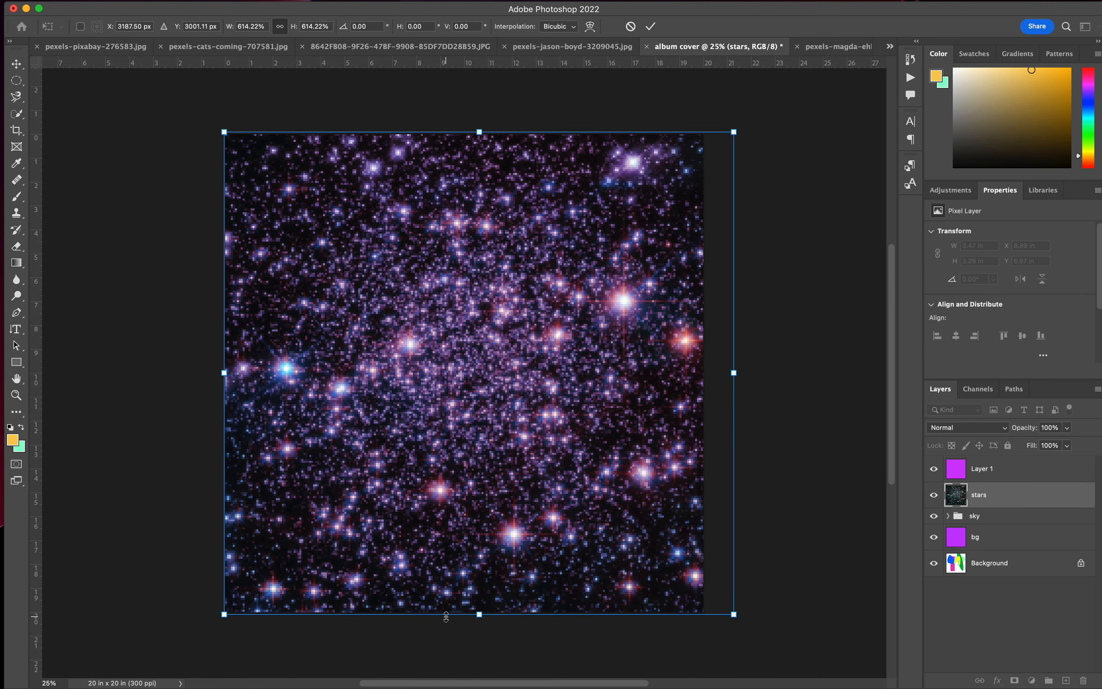
{"action": "key", "text": "Return"}
{"action": "left_click_drag", "start_coordinate": [608, 407], "coordinate": [583, 401]}
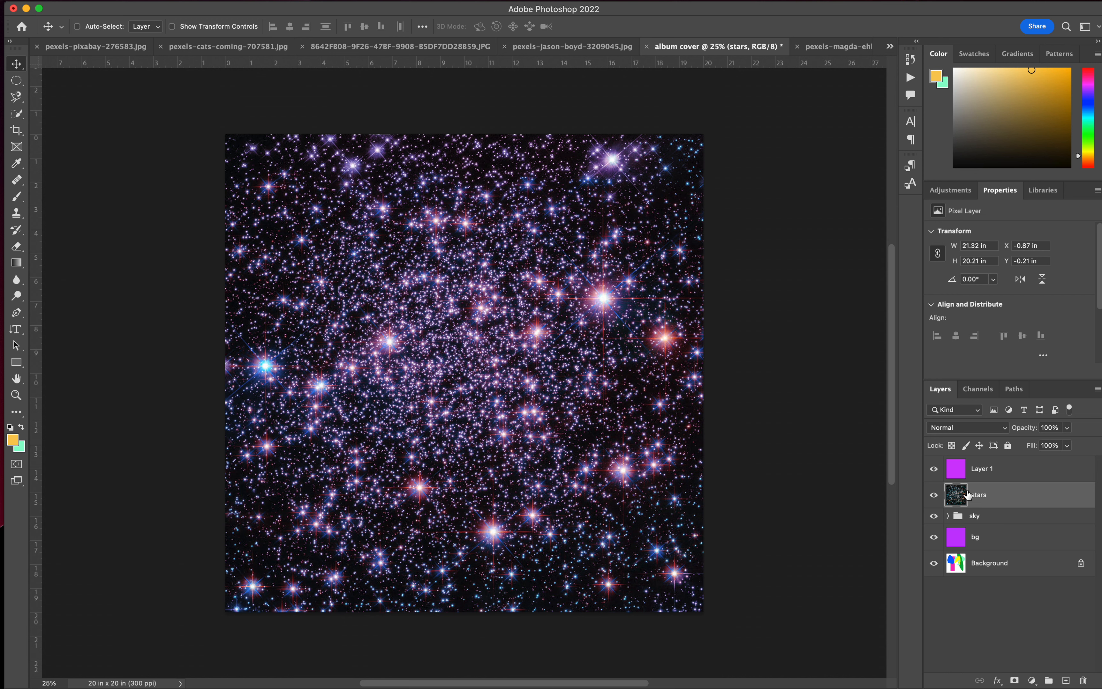
Set the stars layer's blend mode to Screen and add a Levels adjustment above it with midtones at about 0.71.
{"action": "left_click", "coordinate": [1003, 427]}
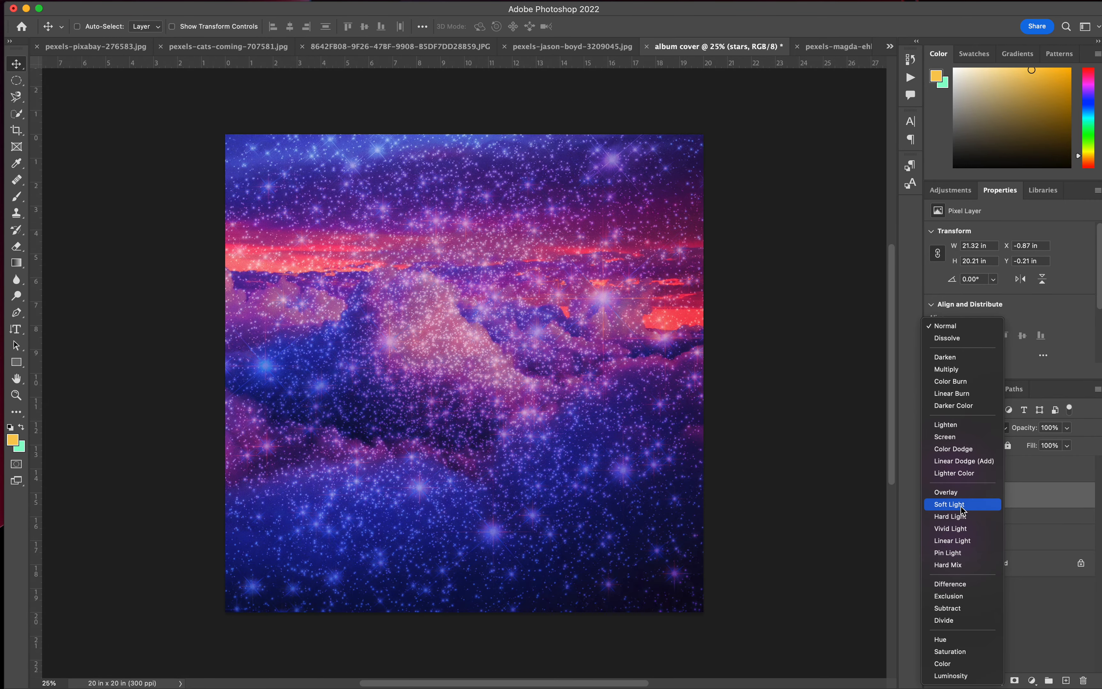
{"action": "left_click", "coordinate": [954, 439]}
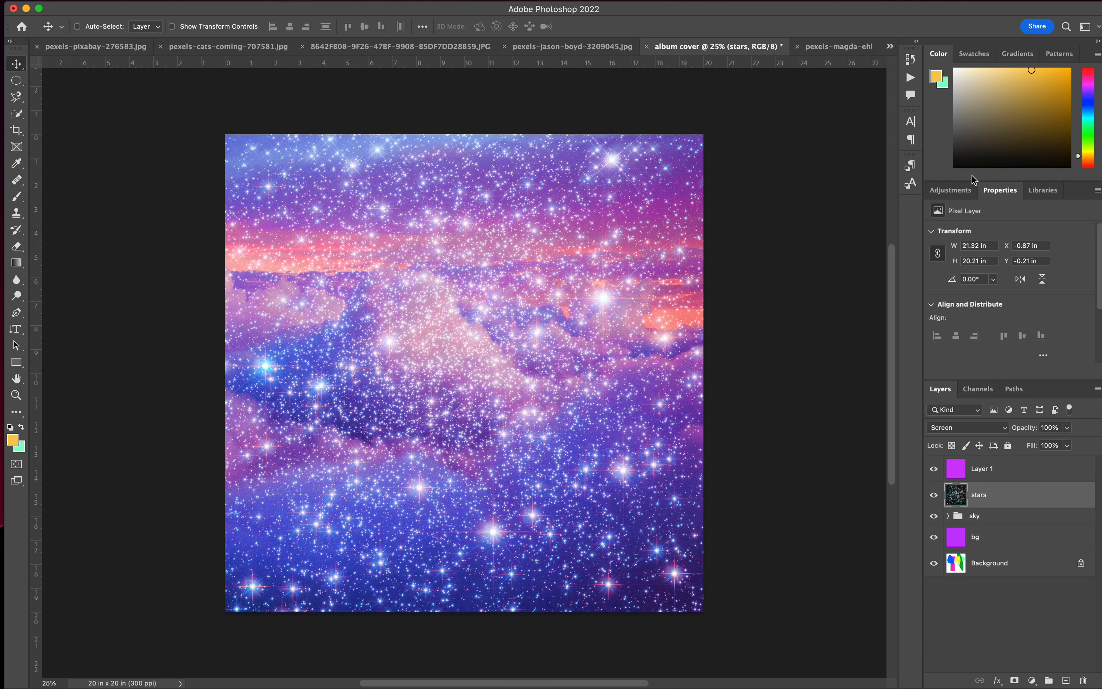
{"action": "left_click", "coordinate": [959, 195]}
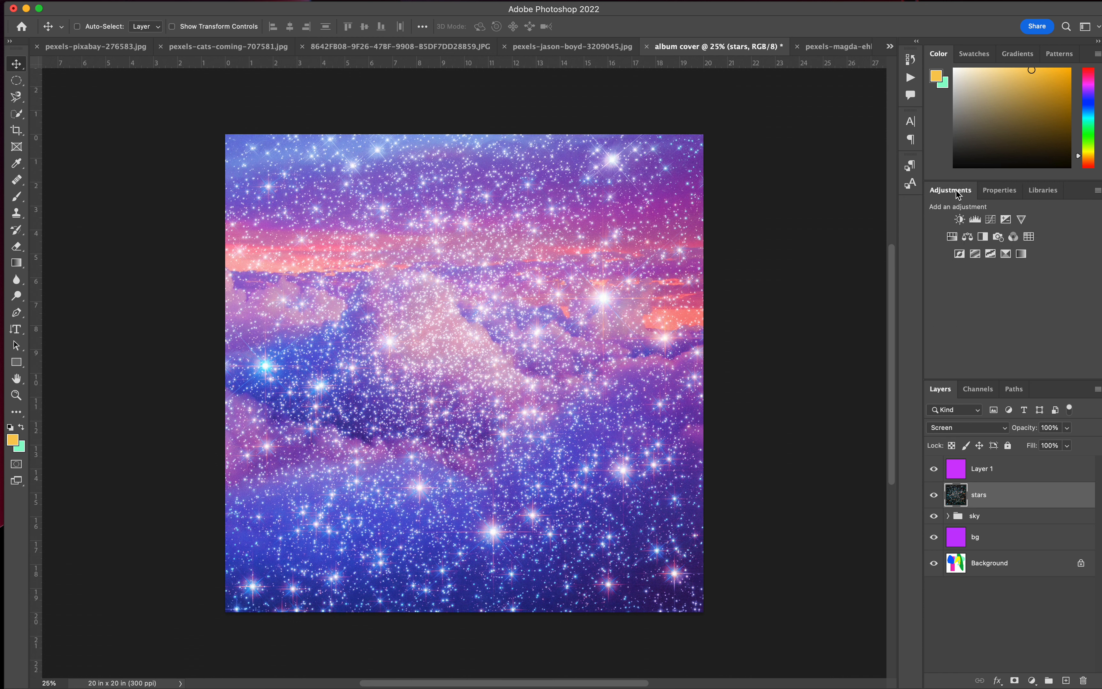
{"action": "left_click", "coordinate": [981, 227]}
{"action": "left_click_drag", "start_coordinate": [1019, 327], "coordinate": [1038, 332]}
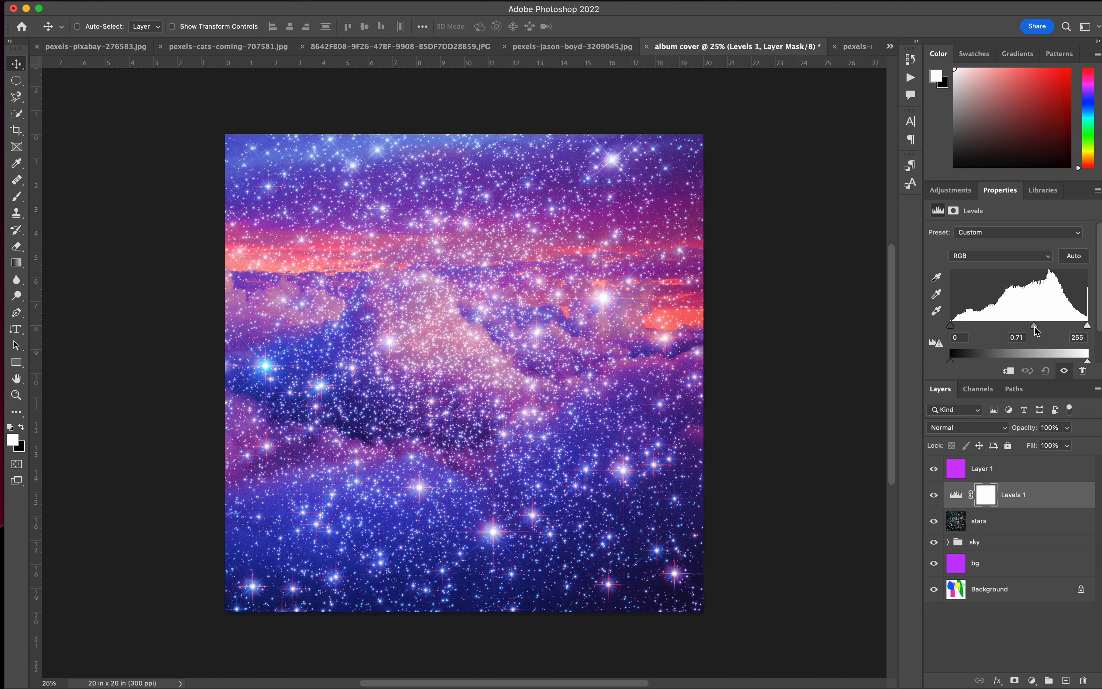
Try the stars layer at 83% opacity.
{"action": "left_click", "coordinate": [1014, 521]}
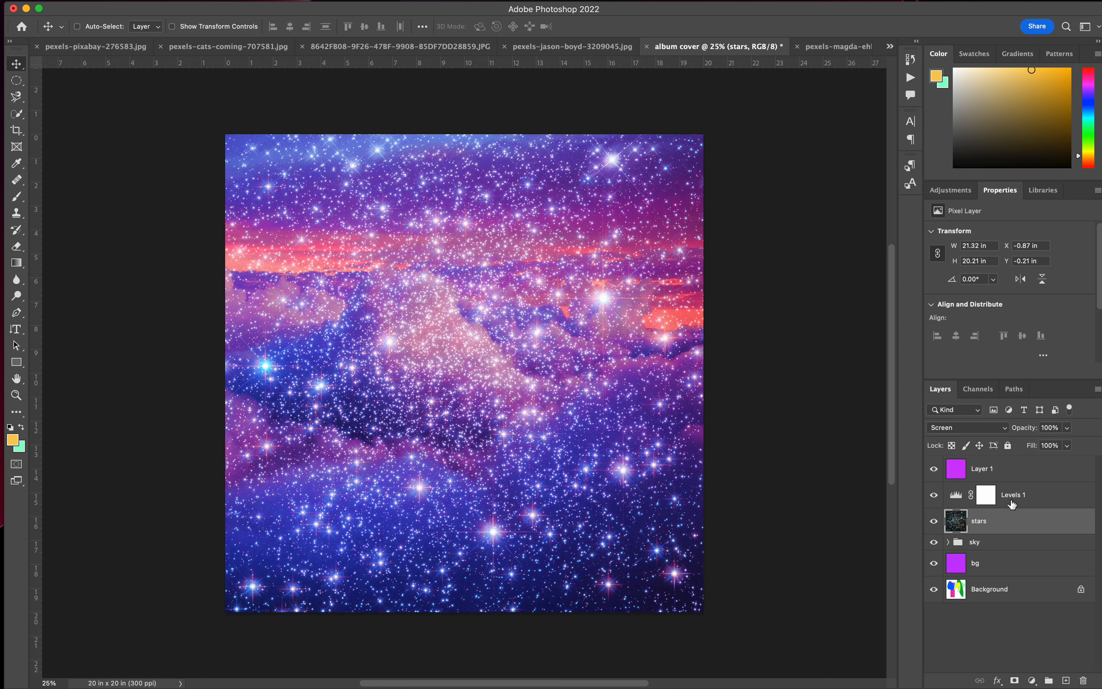
{"action": "left_click", "coordinate": [1067, 428]}
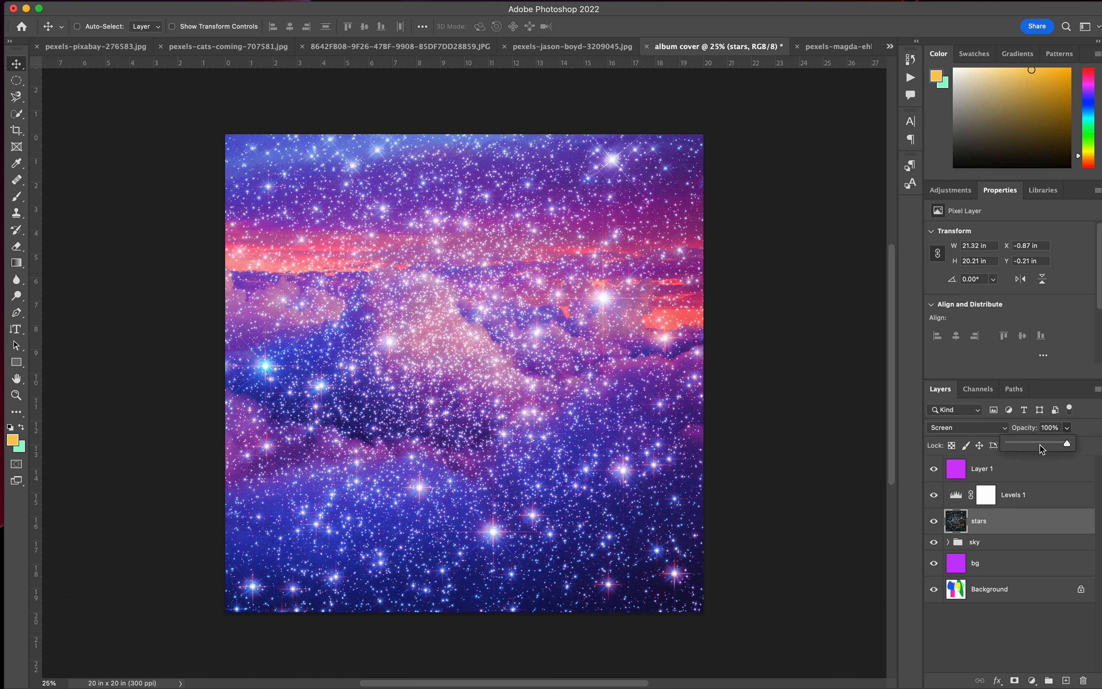
{"action": "left_click", "coordinate": [1040, 443]}
{"action": "left_click_drag", "start_coordinate": [1089, 449], "coordinate": [1062, 447]}
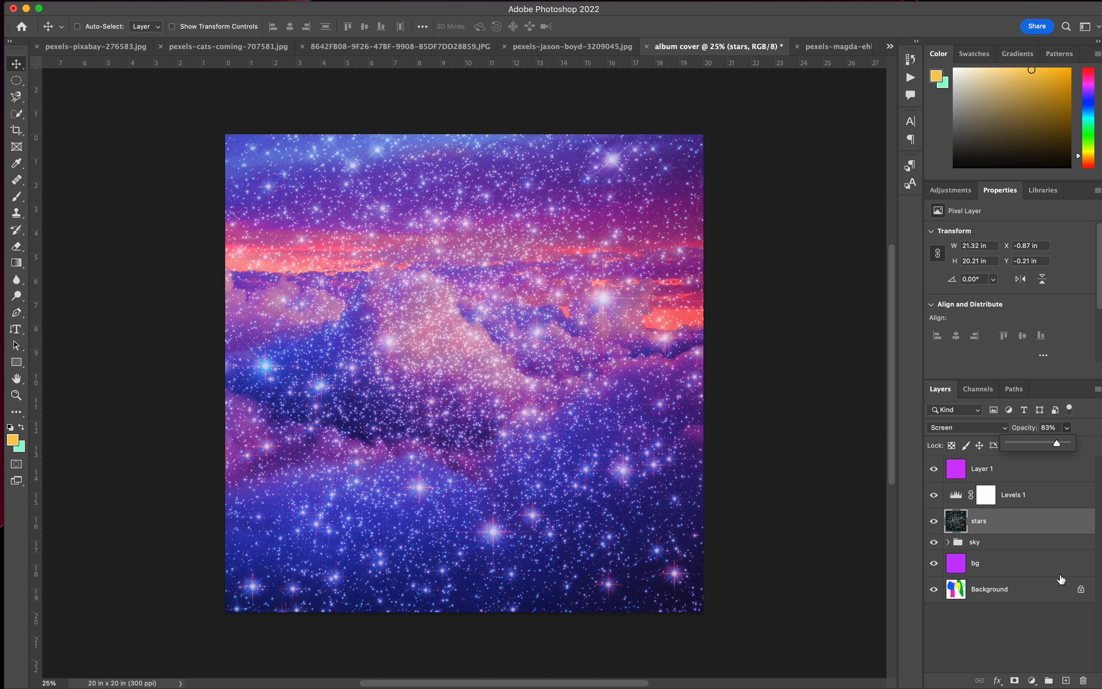
{"action": "left_click", "coordinate": [1006, 534]}
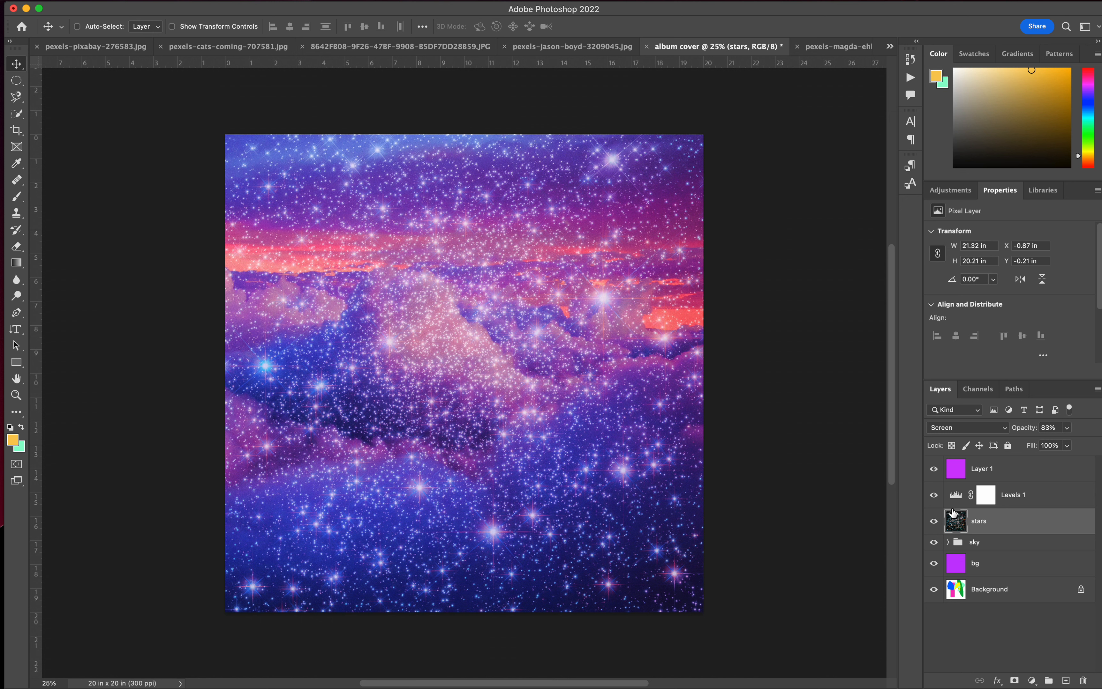
Add a layer mask to the stars layer and set the layer's opacity to 100%.
{"action": "left_click", "coordinate": [1015, 681]}
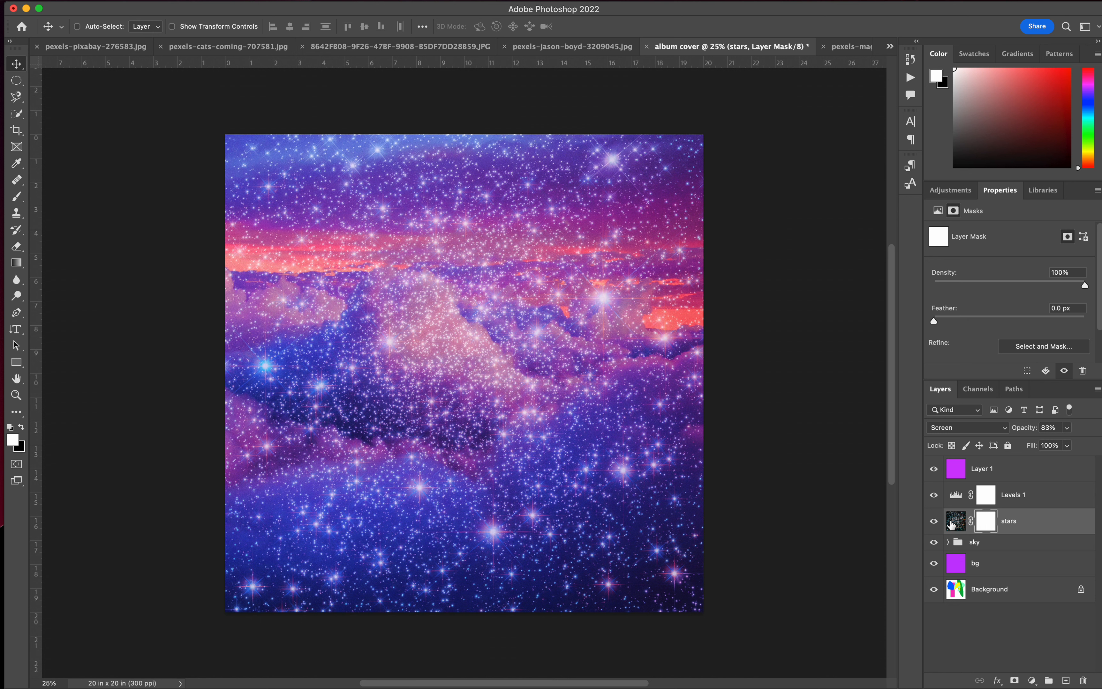
{"action": "left_click", "coordinate": [953, 525]}
{"action": "left_click", "coordinate": [982, 523]}
{"action": "left_click", "coordinate": [1067, 427]}
{"action": "left_click_drag", "start_coordinate": [1069, 448], "coordinate": [1099, 445]}
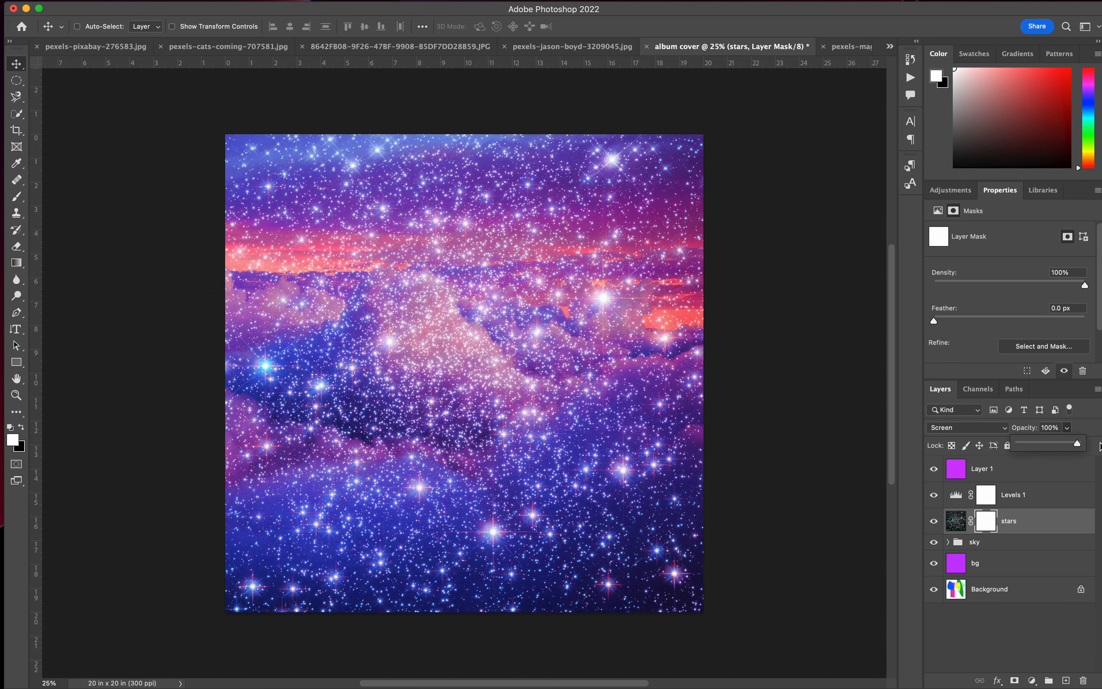
Choose the Brush tool and enlarge the brush to 900 px for painting on the stars layer mask.
{"action": "left_click", "coordinate": [22, 201]}
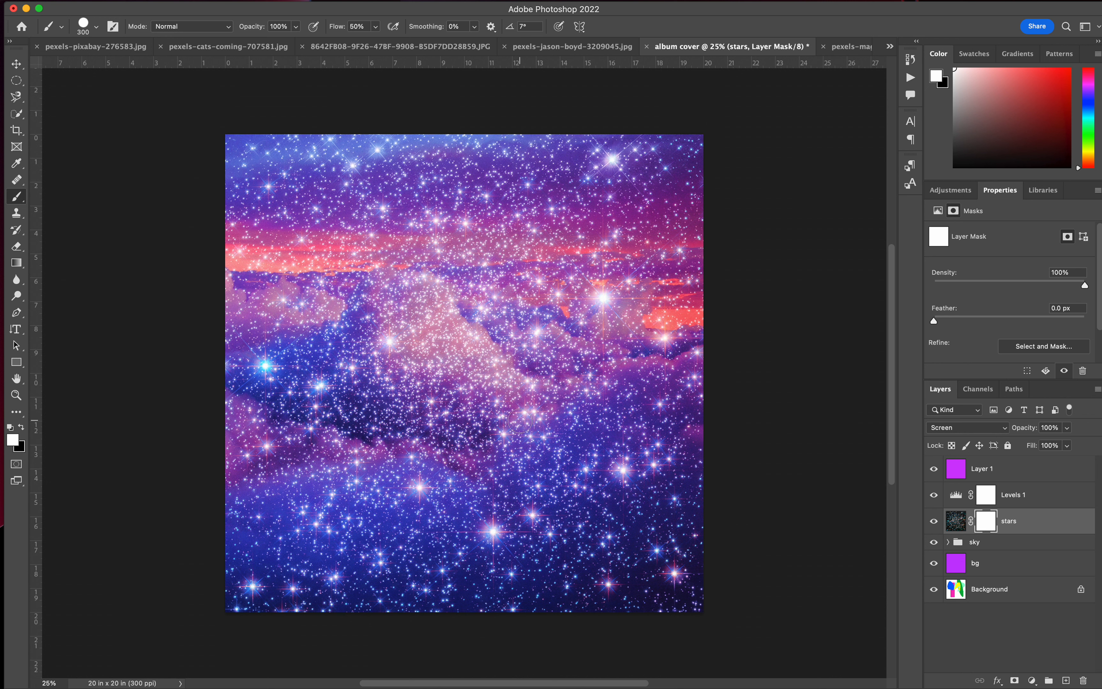
{"action": "key", "text": "bracketright"}
{"action": "key", "text": "bracketright"}
{"action": "key", "text": "bracketright"}
{"action": "key", "text": "bracketright"}
{"action": "key", "text": "bracketright"}
{"action": "key", "text": "bracketright"}
{"action": "key", "text": "bracketright"}
{"action": "key", "text": "bracketright"}
{"action": "key", "text": "bracketleft"}
{"action": "key", "text": "bracketleft"}
{"action": "key", "text": "bracketleft"}
{"action": "key", "text": "bracketleft"}
{"action": "key", "text": "bracketleft"}
{"action": "key", "text": "bracketleft"}
{"action": "key", "text": "bracketright"}
{"action": "key", "text": "bracketright"}
{"action": "key", "text": "bracketright"}
Check the sky with the stars layer hidden, and paint its mask black over the clouds up to the pink horizon.
{"action": "left_click", "coordinate": [934, 521]}
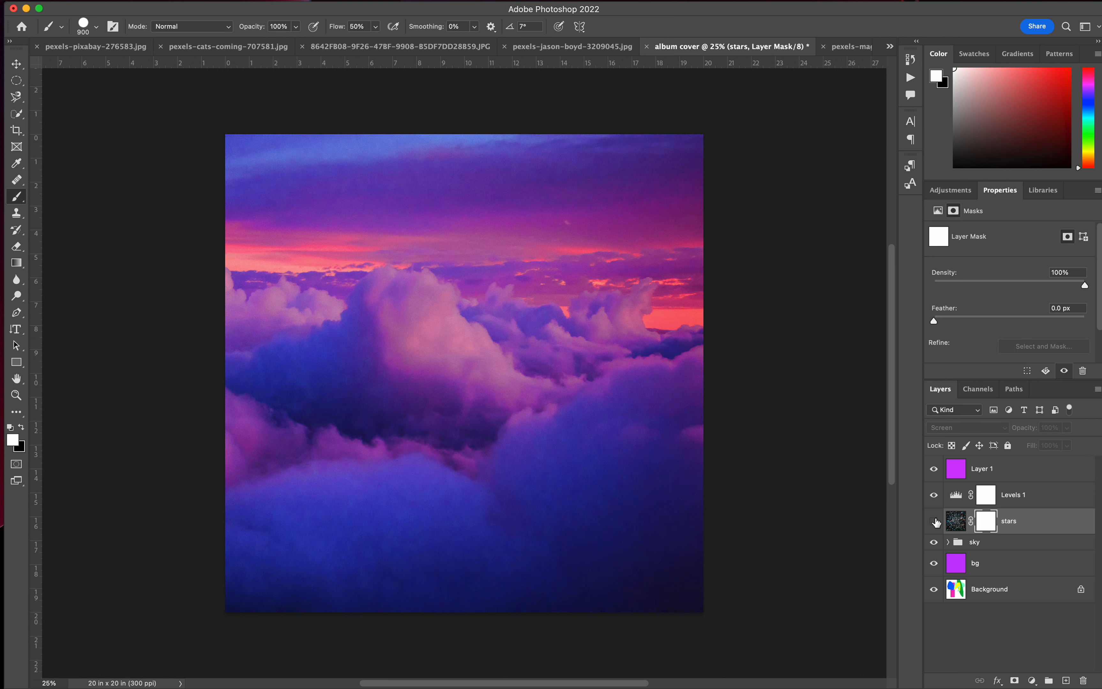
{"action": "left_click", "coordinate": [933, 521]}
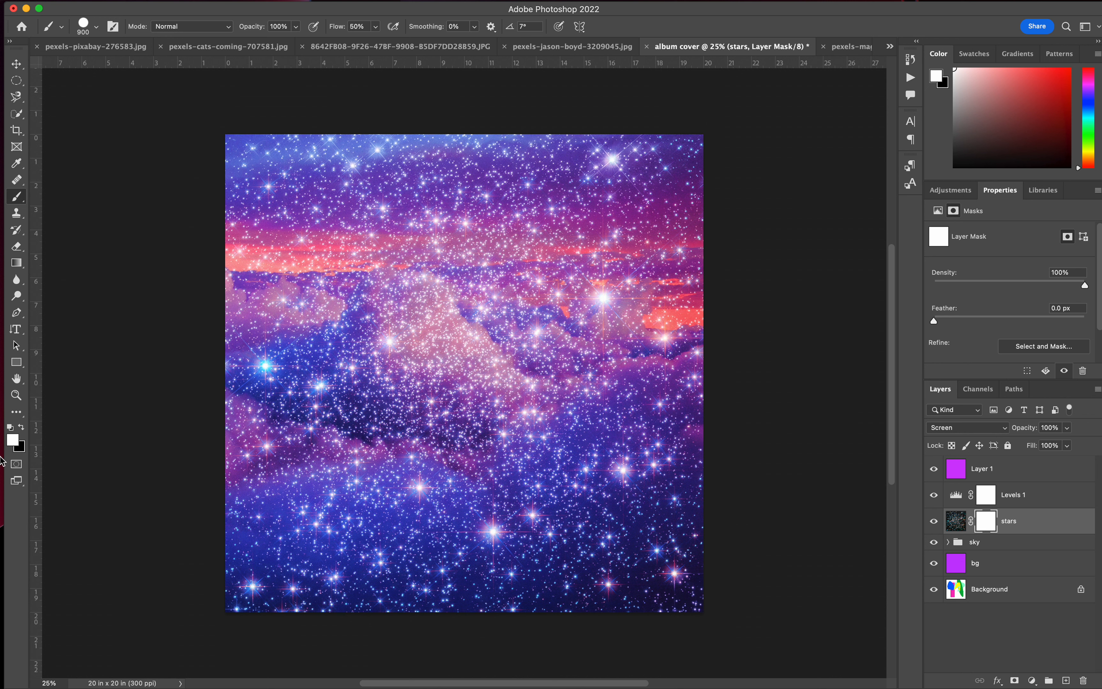
{"action": "left_click", "coordinate": [21, 428]}
{"action": "mouse_move", "coordinate": [620, 478]}
{"action": "left_mouse_down"}
{"action": "mouse_move", "coordinate": [659, 443]}
{"action": "mouse_move", "coordinate": [669, 413]}
{"action": "mouse_move", "coordinate": [638, 399]}
{"action": "mouse_move", "coordinate": [570, 424]}
{"action": "mouse_move", "coordinate": [483, 547]}
{"action": "mouse_move", "coordinate": [429, 503]}
{"action": "mouse_move", "coordinate": [226, 529]}
{"action": "mouse_move", "coordinate": [276, 508]}
{"action": "mouse_move", "coordinate": [397, 563]}
{"action": "mouse_move", "coordinate": [430, 631]}
{"action": "mouse_move", "coordinate": [595, 601]}
{"action": "mouse_move", "coordinate": [651, 542]}
{"action": "mouse_move", "coordinate": [430, 505]}
{"action": "mouse_move", "coordinate": [417, 487]}
{"action": "mouse_move", "coordinate": [314, 492]}
{"action": "mouse_move", "coordinate": [297, 457]}
{"action": "mouse_move", "coordinate": [238, 446]}
{"action": "mouse_move", "coordinate": [277, 459]}
{"action": "mouse_move", "coordinate": [283, 370]}
{"action": "mouse_move", "coordinate": [374, 337]}
{"action": "mouse_move", "coordinate": [359, 284]}
{"action": "mouse_move", "coordinate": [212, 285]}
{"action": "mouse_move", "coordinate": [711, 330]}
{"action": "mouse_move", "coordinate": [711, 268]}
{"action": "mouse_move", "coordinate": [570, 286]}
{"action": "mouse_move", "coordinate": [565, 242]}
{"action": "mouse_move", "coordinate": [423, 443]}
{"action": "mouse_move", "coordinate": [552, 419]}
{"action": "mouse_move", "coordinate": [328, 295]}
{"action": "mouse_move", "coordinate": [209, 287]}
{"action": "mouse_move", "coordinate": [220, 285]}
{"action": "mouse_move", "coordinate": [215, 265]}
{"action": "left_mouse_up"}
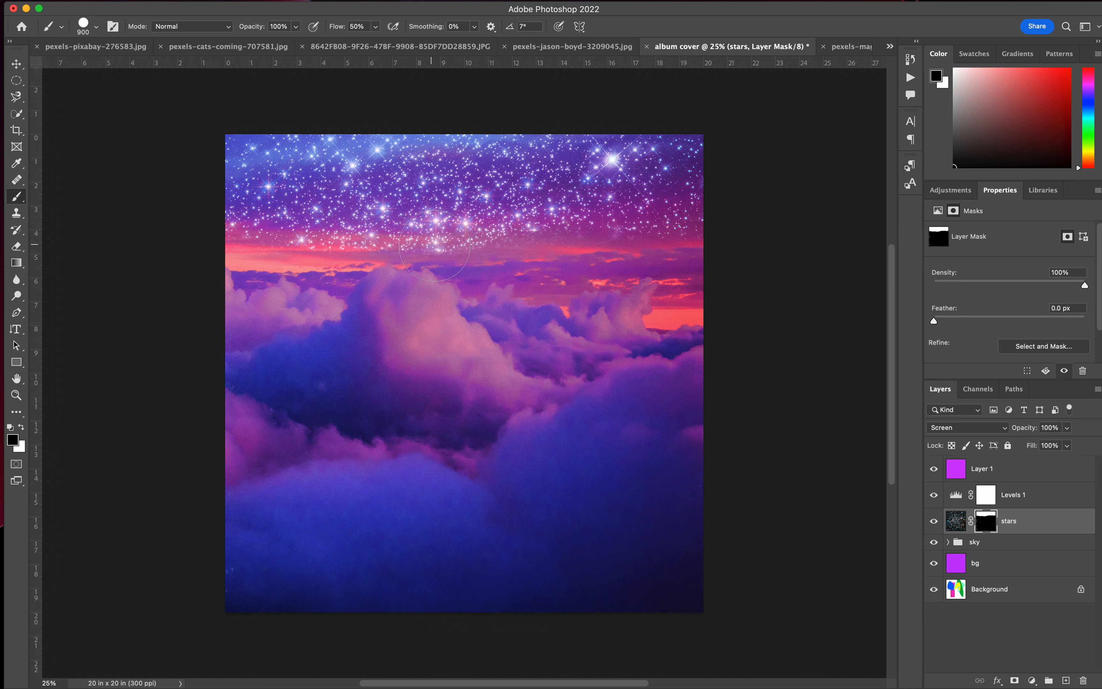
Paint white on the stars mask with a 400 px brush to restore the stars along the horizon down to the cloud edges.
{"action": "left_click", "coordinate": [22, 428]}
{"action": "mouse_move", "coordinate": [339, 281]}
{"action": "left_mouse_down"}
{"action": "mouse_move", "coordinate": [356, 264]}
{"action": "mouse_move", "coordinate": [310, 273]}
{"action": "mouse_move", "coordinate": [299, 251]}
{"action": "mouse_move", "coordinate": [270, 273]}
{"action": "mouse_move", "coordinate": [238, 269]}
{"action": "mouse_move", "coordinate": [263, 242]}
{"action": "left_mouse_up"}
{"action": "mouse_move", "coordinate": [405, 242]}
{"action": "left_mouse_down"}
{"action": "mouse_move", "coordinate": [370, 248]}
{"action": "mouse_move", "coordinate": [430, 250]}
{"action": "mouse_move", "coordinate": [471, 280]}
{"action": "mouse_move", "coordinate": [511, 244]}
{"action": "mouse_move", "coordinate": [475, 246]}
{"action": "mouse_move", "coordinate": [554, 242]}
{"action": "mouse_move", "coordinate": [498, 277]}
{"action": "mouse_move", "coordinate": [503, 268]}
{"action": "mouse_move", "coordinate": [548, 286]}
{"action": "mouse_move", "coordinate": [542, 293]}
{"action": "mouse_move", "coordinate": [530, 285]}
{"action": "mouse_move", "coordinate": [564, 292]}
{"action": "mouse_move", "coordinate": [663, 274]}
{"action": "mouse_move", "coordinate": [684, 297]}
{"action": "mouse_move", "coordinate": [667, 296]}
{"action": "mouse_move", "coordinate": [658, 316]}
{"action": "mouse_move", "coordinate": [688, 311]}
{"action": "mouse_move", "coordinate": [687, 224]}
{"action": "mouse_move", "coordinate": [684, 259]}
{"action": "mouse_move", "coordinate": [543, 256]}
{"action": "mouse_move", "coordinate": [691, 247]}
{"action": "left_mouse_up"}
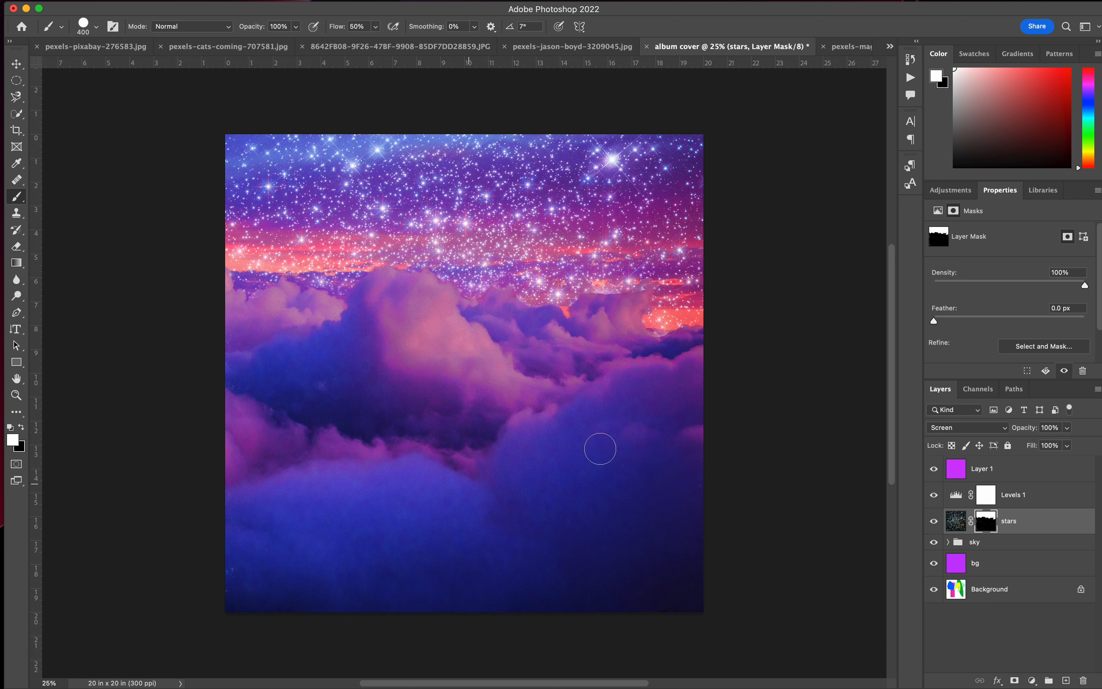
Check the brush settings and try red #f60000 as the foreground colour while the stars mask is active.
{"action": "left_click", "coordinate": [97, 27]}
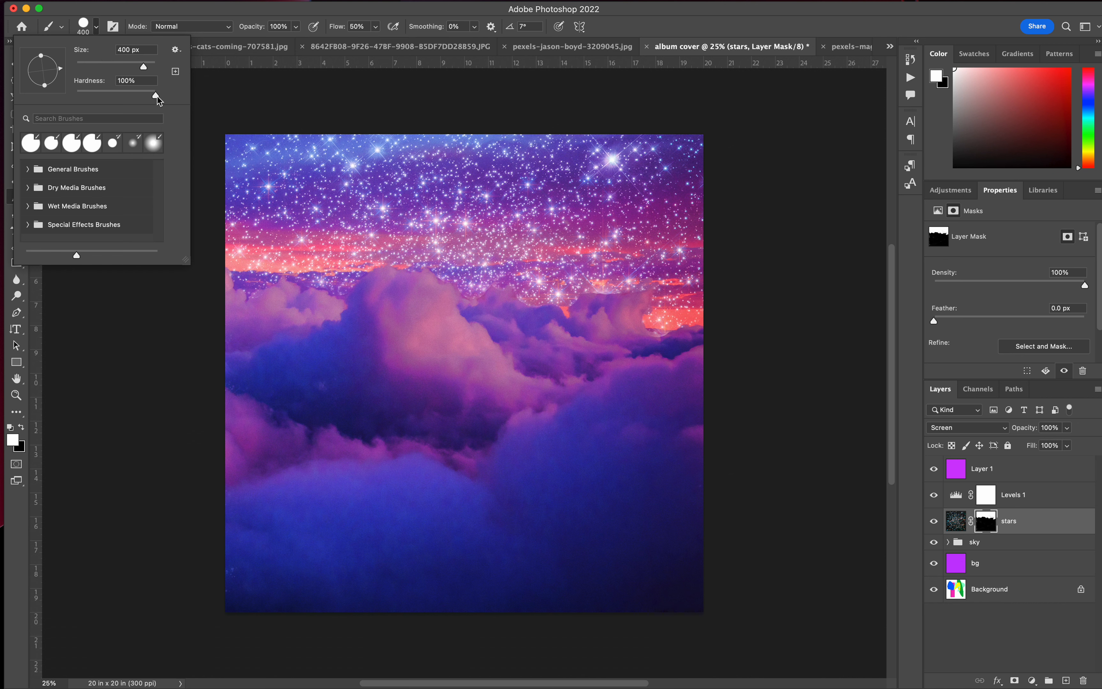
{"action": "left_click", "coordinate": [108, 430]}
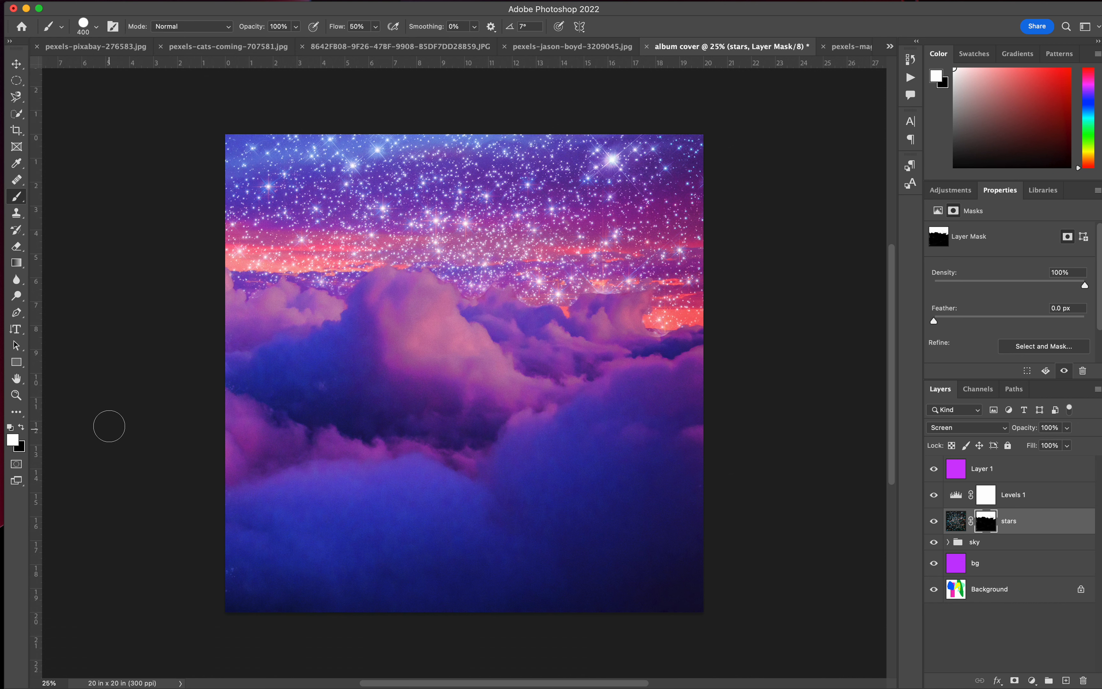
{"action": "left_click", "coordinate": [13, 443]}
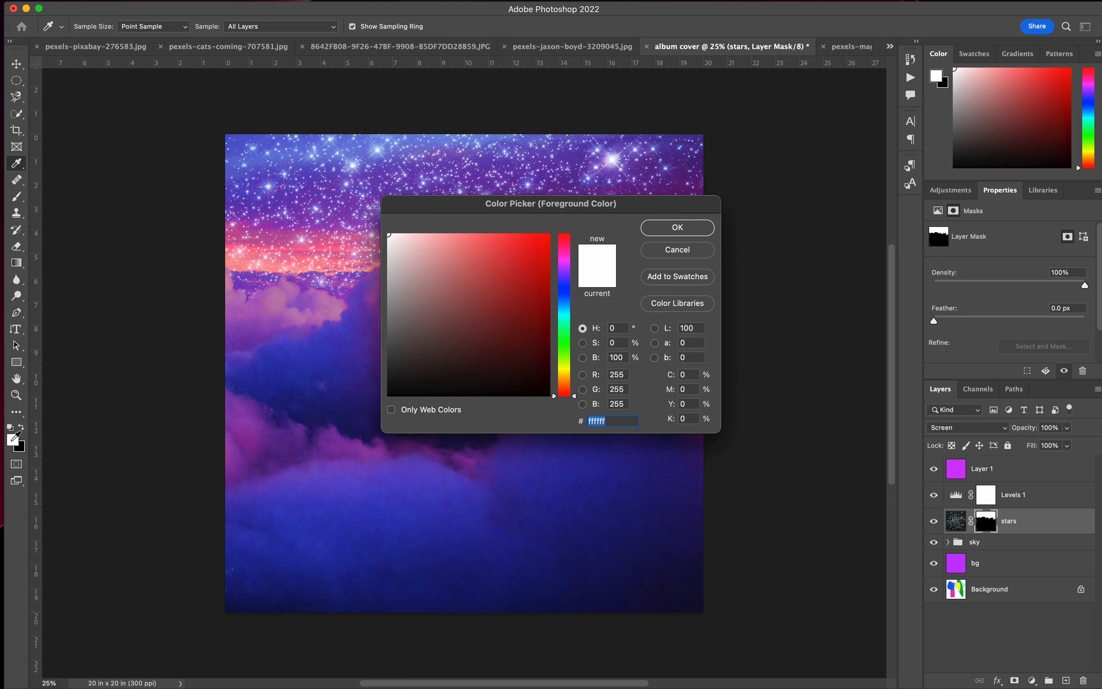
{"action": "left_click_drag", "start_coordinate": [503, 258], "coordinate": [612, 248]}
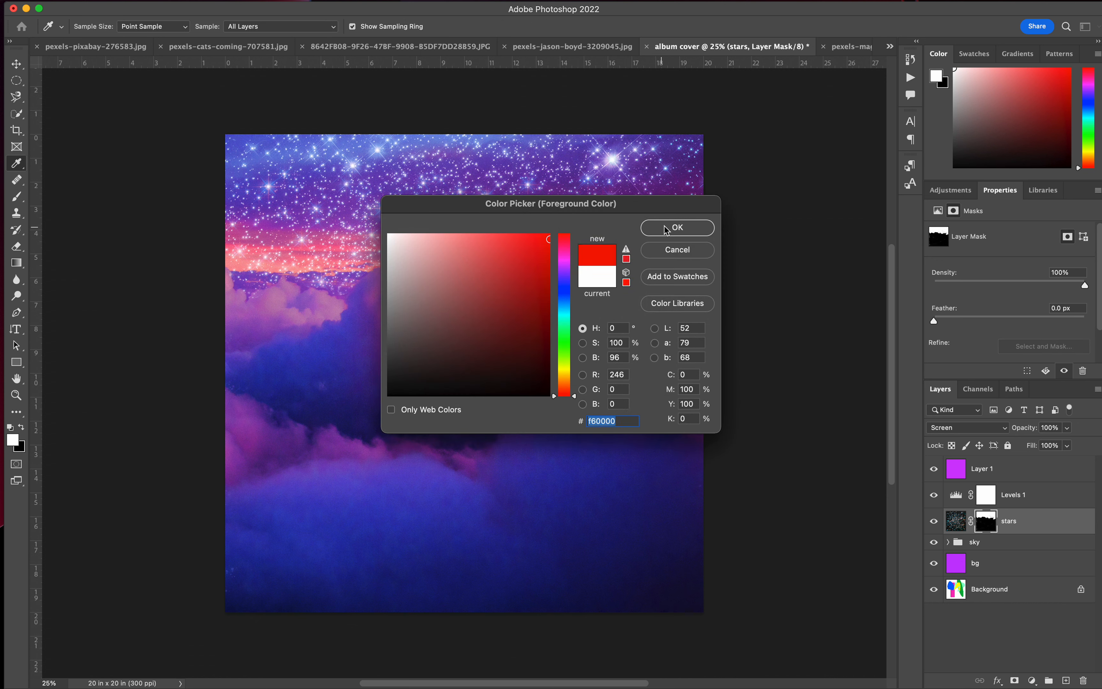
{"action": "left_click", "coordinate": [677, 226]}
Target the stars layer's image instead of its mask and set the foreground colour to bright red for the brush.
{"action": "left_click", "coordinate": [957, 522]}
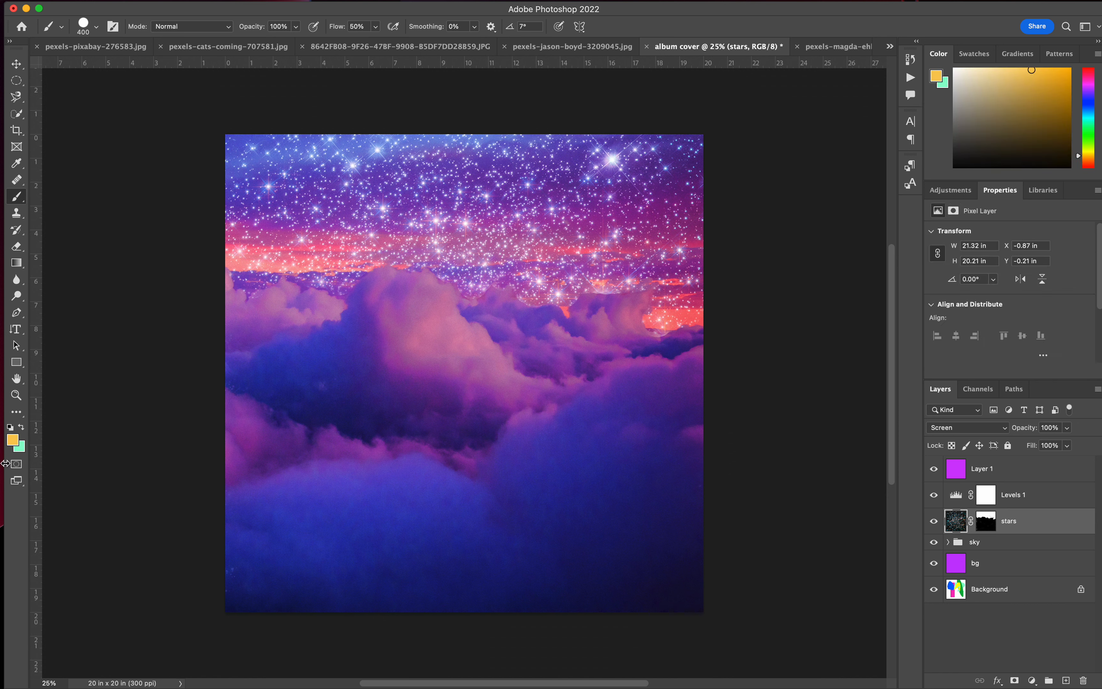
{"action": "left_click", "coordinate": [13, 440]}
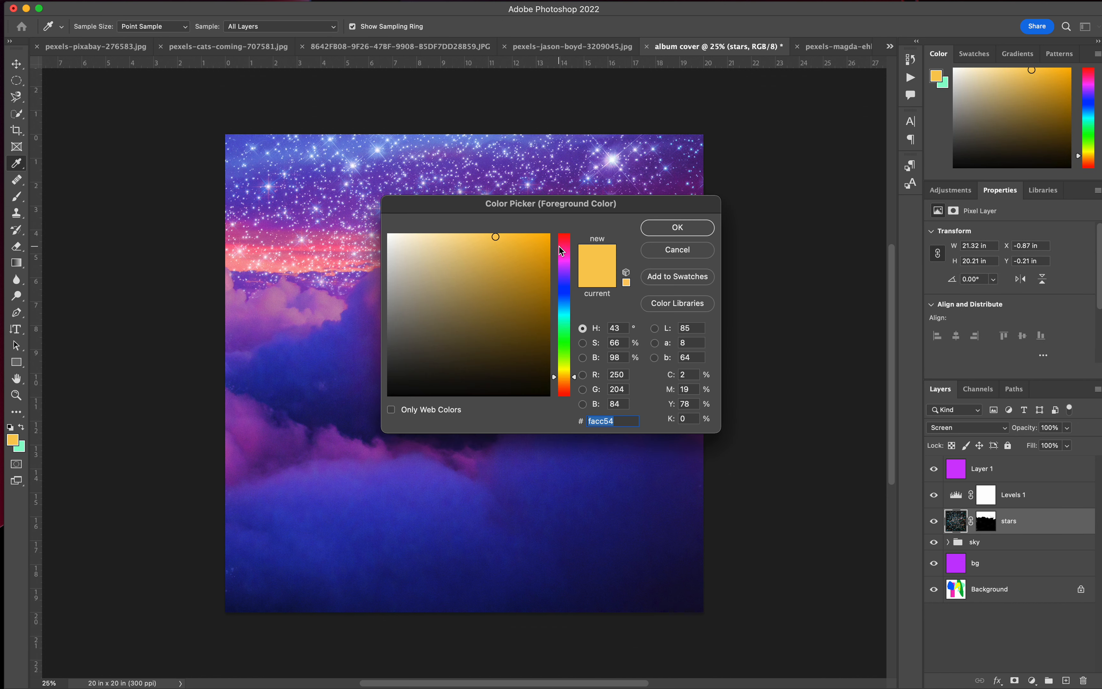
{"action": "left_click_drag", "start_coordinate": [561, 247], "coordinate": [560, 210]}
{"action": "left_click", "coordinate": [548, 236]}
{"action": "left_click", "coordinate": [676, 226]}
{"action": "key", "text": "b"}
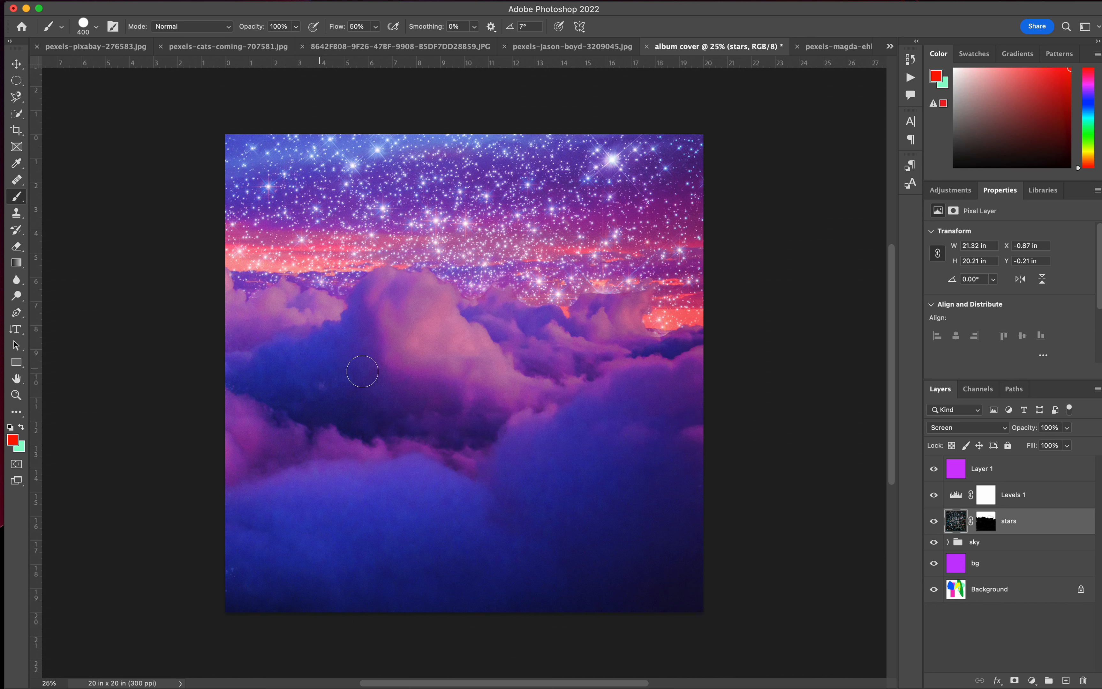
Add a new layer above the purple Color-blended layer and paint a hard-edged red test area about 14.4 in wide across the middle clouds.
{"action": "left_click", "coordinate": [957, 471]}
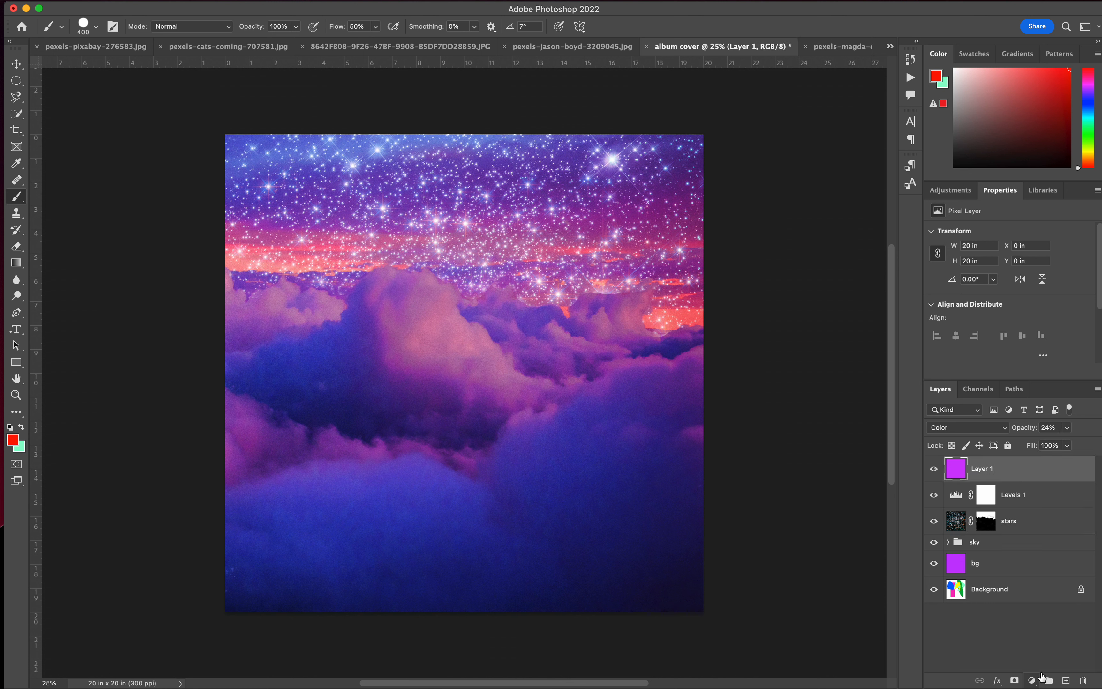
{"action": "left_click", "coordinate": [1065, 680]}
{"action": "mouse_move", "coordinate": [361, 384]}
{"action": "left_mouse_down"}
{"action": "mouse_move", "coordinate": [575, 397]}
{"action": "mouse_move", "coordinate": [382, 377]}
{"action": "mouse_move", "coordinate": [537, 388]}
{"action": "mouse_move", "coordinate": [379, 377]}
{"action": "mouse_move", "coordinate": [648, 421]}
{"action": "left_mouse_up"}
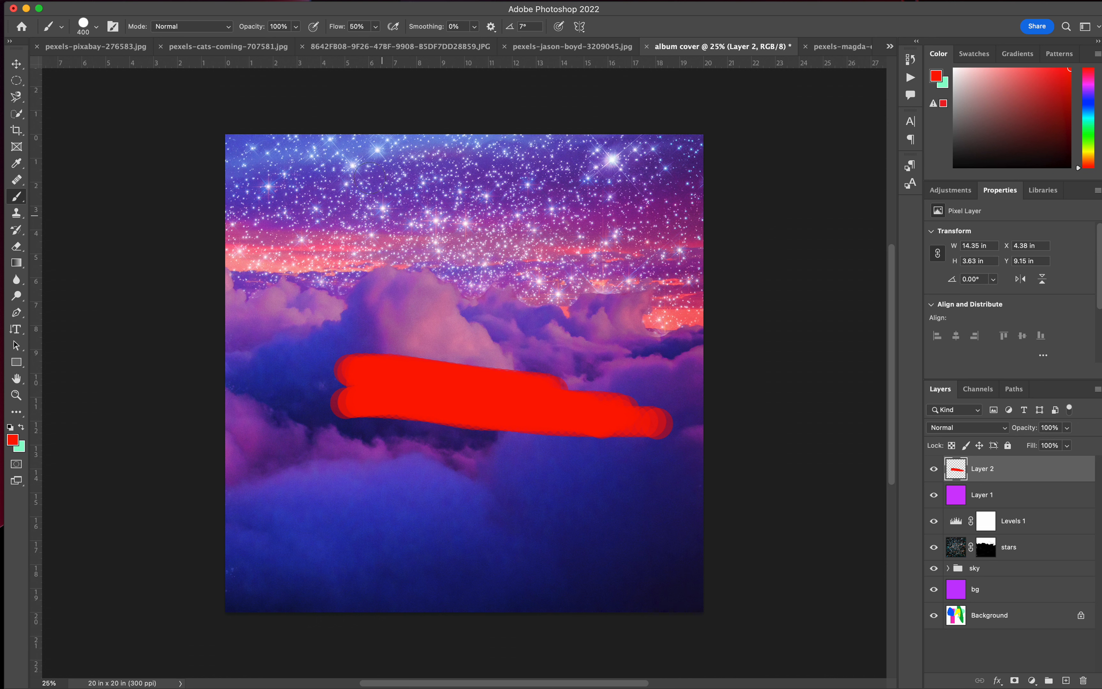
Reduce the brush hardness to its minimum, set its size to 600 px and paint a soft red test stroke across the lower clouds.
{"action": "left_click", "coordinate": [93, 32]}
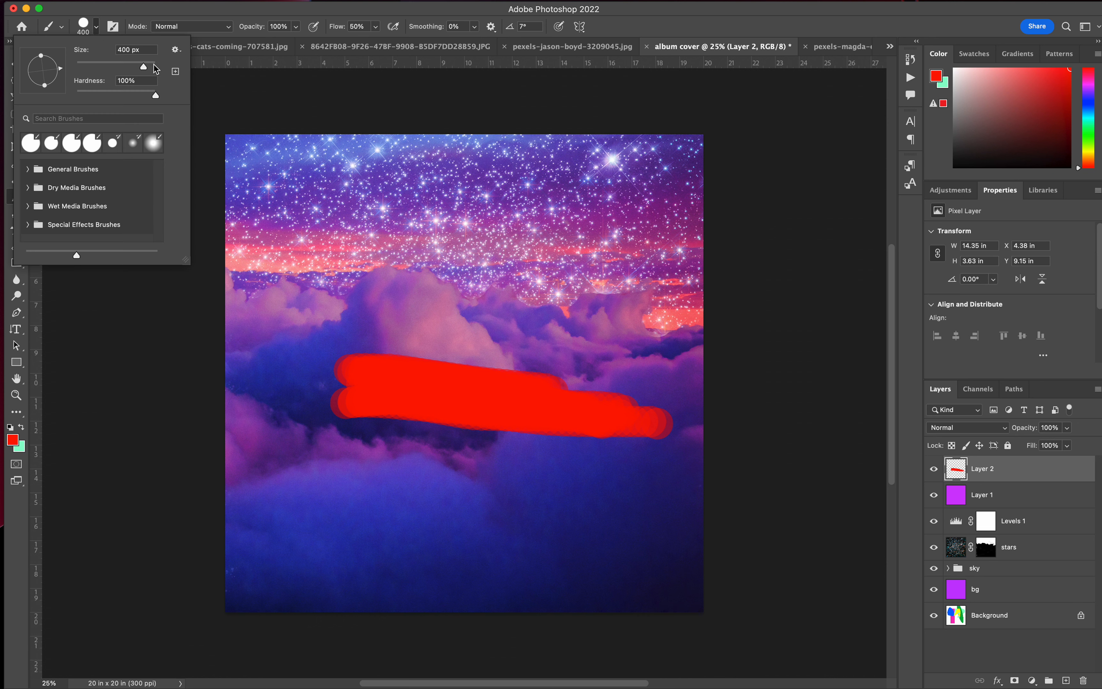
{"action": "left_click_drag", "start_coordinate": [156, 96], "coordinate": [64, 97]}
{"action": "left_click", "coordinate": [162, 370]}
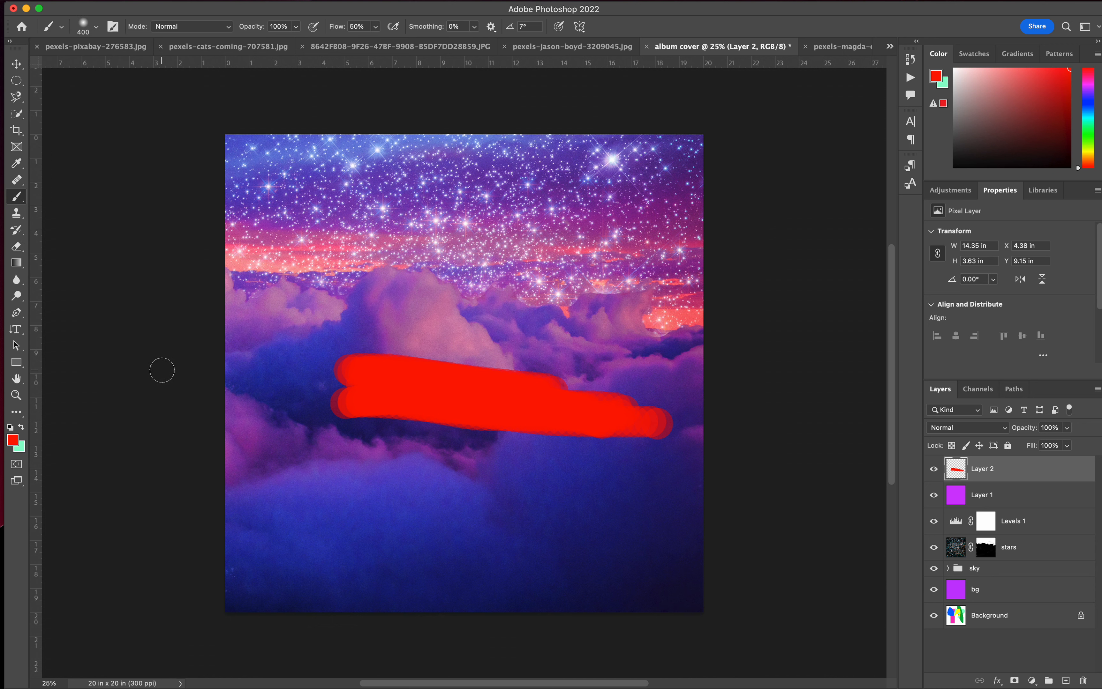
{"action": "key", "text": "bracketright"}
{"action": "key", "text": "bracketright"}
{"action": "left_click", "coordinate": [334, 529]}
{"action": "mouse_move", "coordinate": [374, 524]}
{"action": "left_mouse_down"}
{"action": "mouse_move", "coordinate": [624, 506]}
{"action": "mouse_move", "coordinate": [446, 503]}
{"action": "mouse_move", "coordinate": [319, 531]}
{"action": "mouse_move", "coordinate": [574, 493]}
{"action": "mouse_move", "coordinate": [338, 532]}
{"action": "mouse_move", "coordinate": [600, 513]}
{"action": "mouse_move", "coordinate": [333, 551]}
{"action": "mouse_move", "coordinate": [500, 527]}
{"action": "mouse_move", "coordinate": [644, 522]}
{"action": "left_mouse_up"}
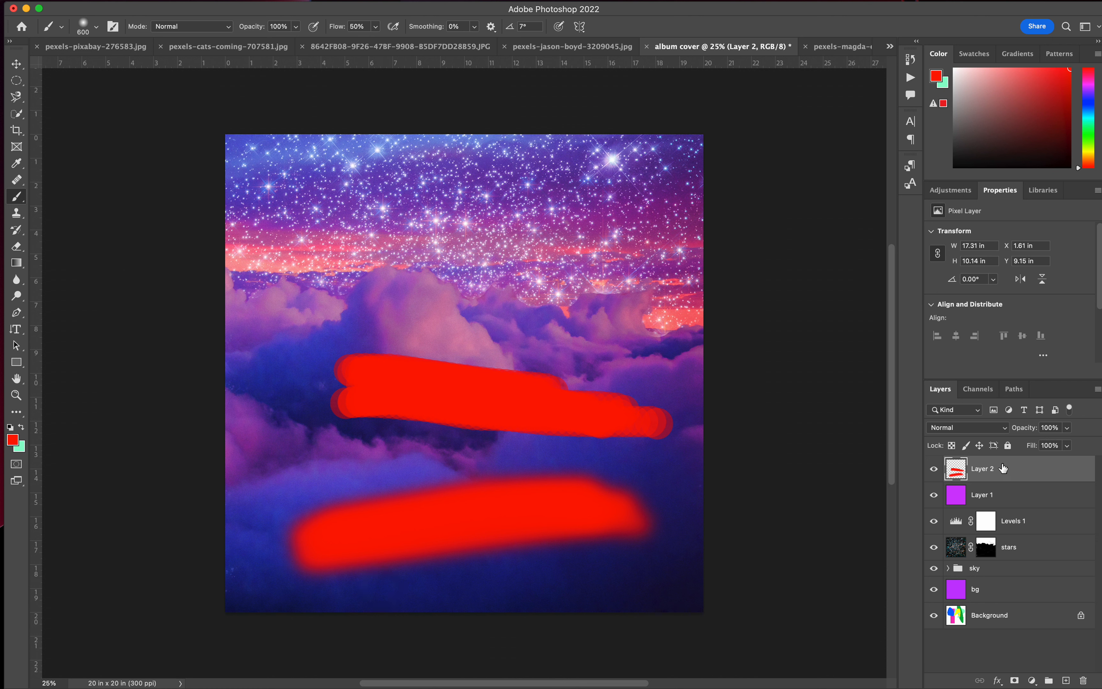
Delete the layer with the red test strokes and select the stars layer's mask.
{"action": "left_click", "coordinate": [1084, 681]}
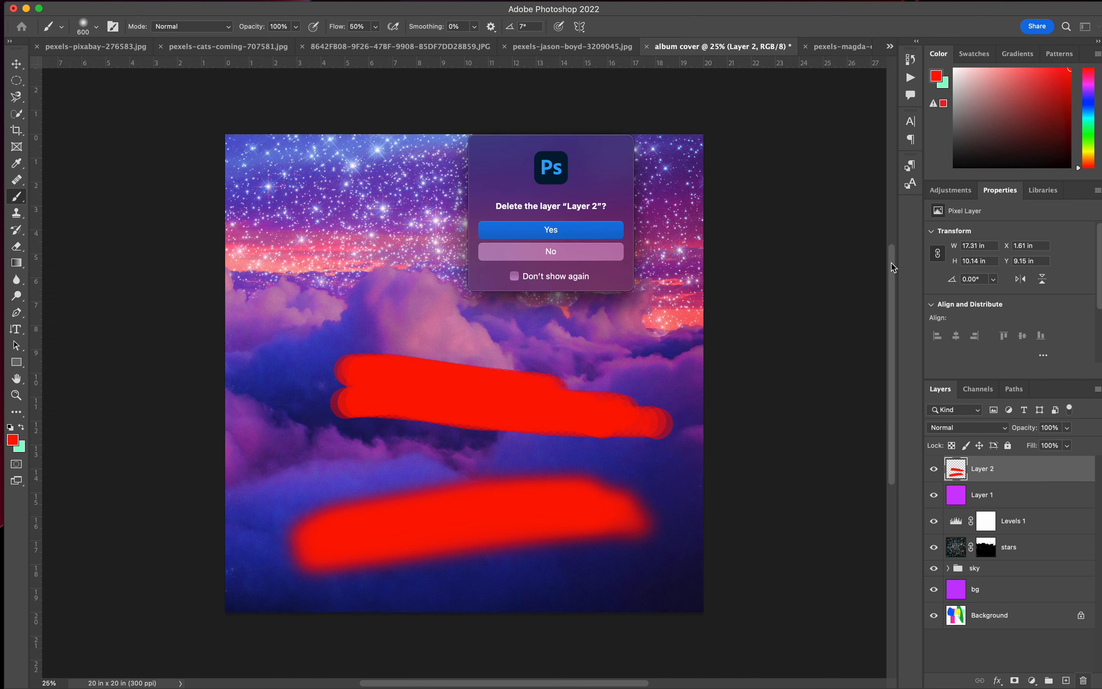
{"action": "left_click", "coordinate": [568, 231]}
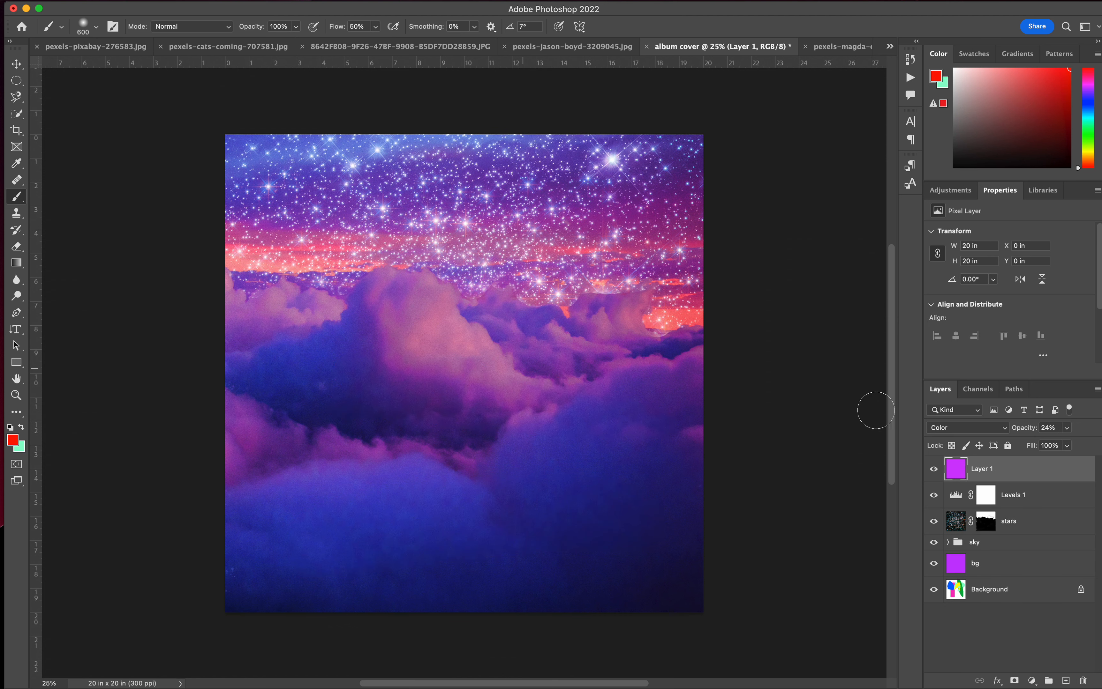
{"action": "left_click", "coordinate": [984, 523]}
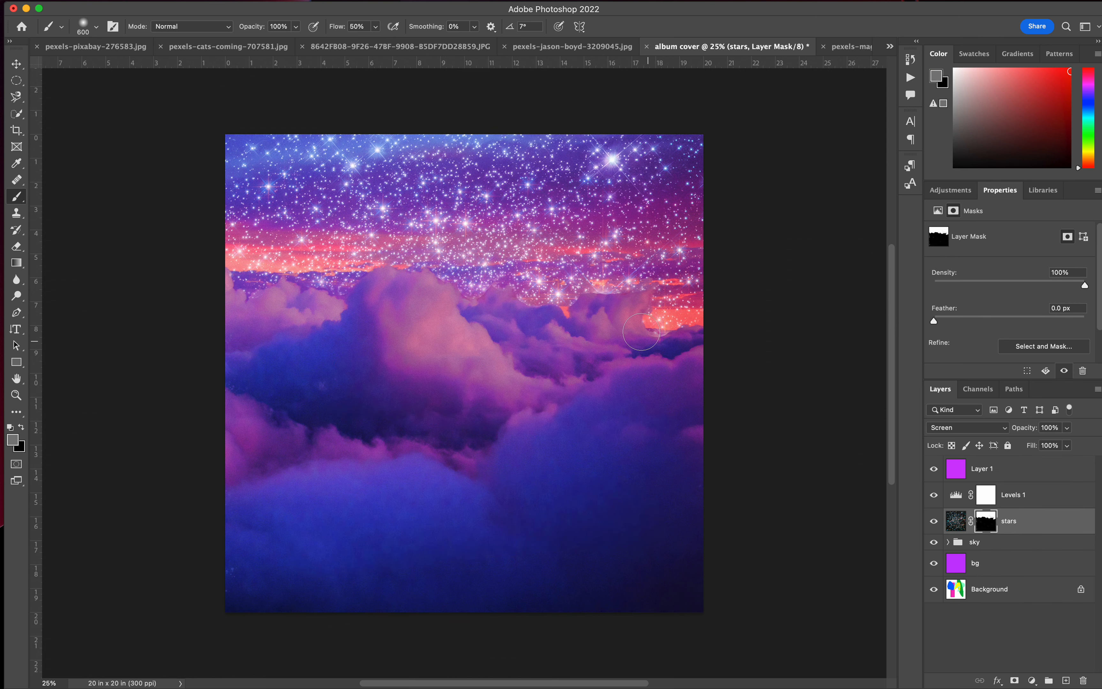
Paint black on the stars mask with a 400 px brush along the right-hand cloud tops to hide the stray star edges.
{"action": "key", "text": "super+equal"}
{"action": "key", "text": "super+equal"}
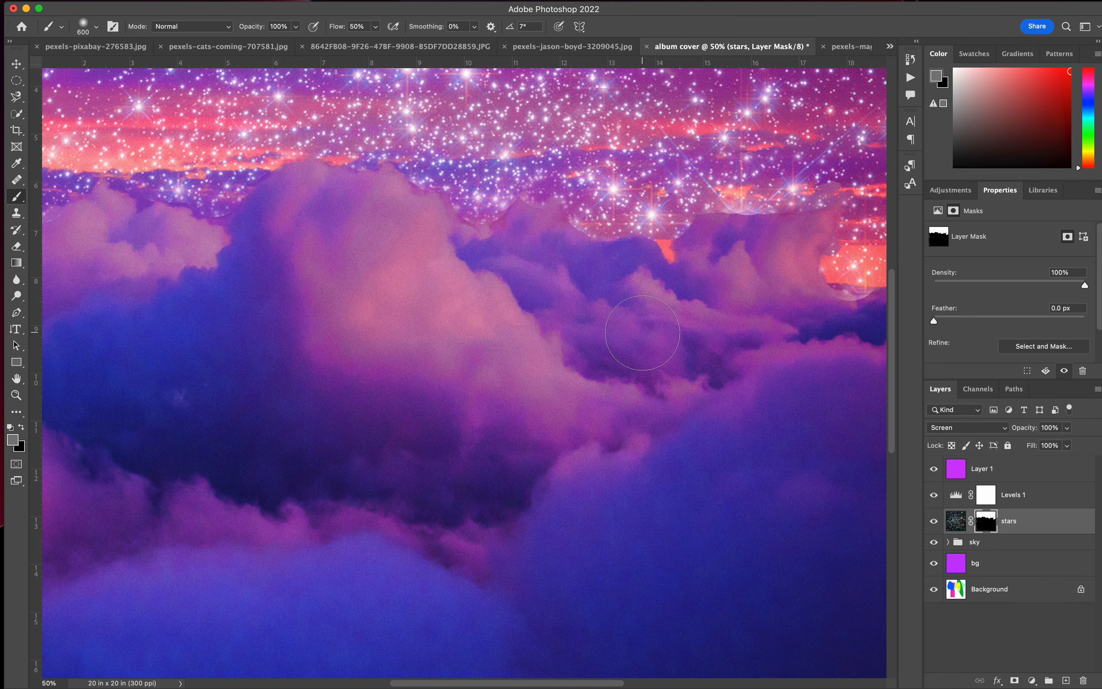
{"action": "scroll", "coordinate": [642, 333], "scroll_direction": "right", "scroll_amount": 7}
{"action": "scroll", "coordinate": [642, 333], "scroll_direction": "up", "scroll_amount": 2}
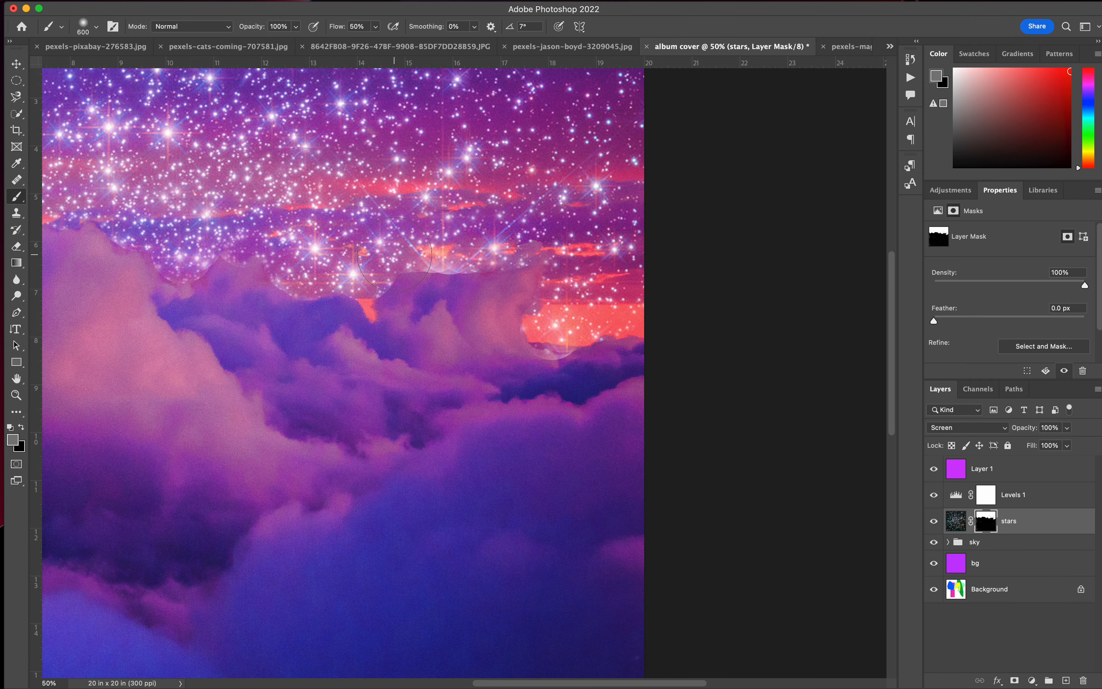
{"action": "left_click", "coordinate": [21, 428]}
{"action": "left_click", "coordinate": [11, 427]}
{"action": "left_click", "coordinate": [21, 428]}
{"action": "key", "text": "bracketleft"}
{"action": "key", "text": "bracketleft"}
{"action": "mouse_move", "coordinate": [515, 264]}
{"action": "left_mouse_down"}
{"action": "mouse_move", "coordinate": [441, 293]}
{"action": "mouse_move", "coordinate": [417, 278]}
{"action": "mouse_move", "coordinate": [528, 274]}
{"action": "mouse_move", "coordinate": [513, 312]}
{"action": "mouse_move", "coordinate": [541, 367]}
{"action": "mouse_move", "coordinate": [526, 371]}
{"action": "mouse_move", "coordinate": [571, 368]}
{"action": "mouse_move", "coordinate": [329, 366]}
{"action": "mouse_move", "coordinate": [419, 292]}
{"action": "mouse_move", "coordinate": [403, 292]}
{"action": "mouse_move", "coordinate": [372, 324]}
{"action": "mouse_move", "coordinate": [271, 316]}
{"action": "mouse_move", "coordinate": [293, 307]}
{"action": "mouse_move", "coordinate": [85, 240]}
{"action": "left_mouse_up"}
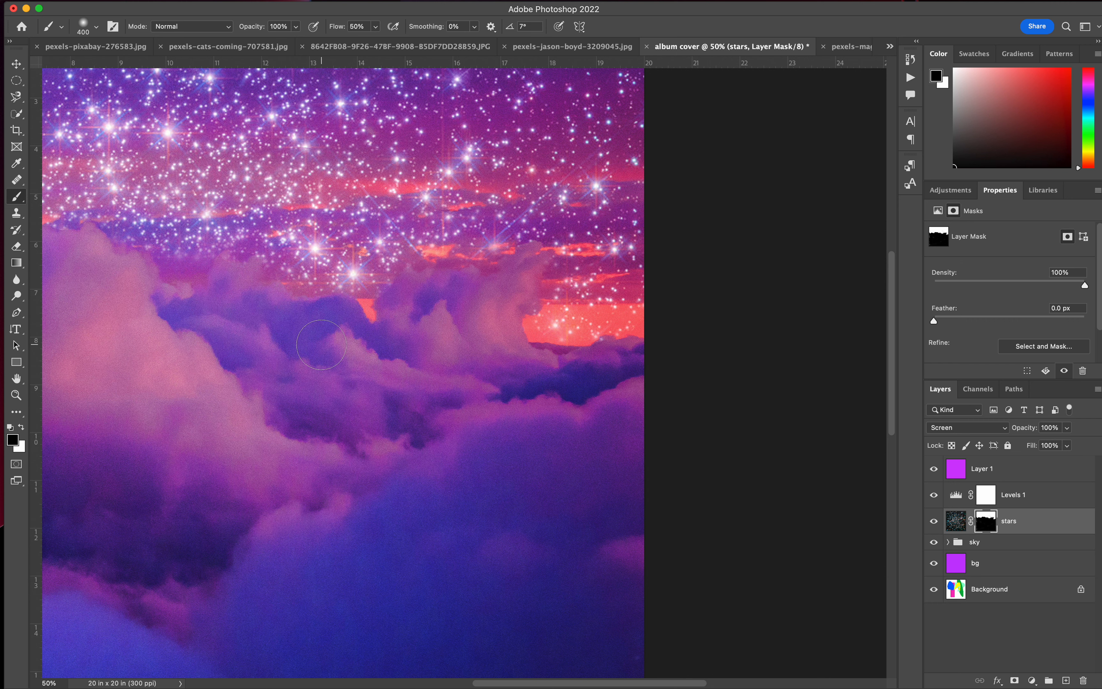
Paint black on the stars mask over the purple cloud band behind the left-hand clouds to hide the stars there.
{"action": "scroll", "coordinate": [237, 319], "scroll_direction": "left", "scroll_amount": 10}
{"action": "scroll", "coordinate": [237, 319], "scroll_direction": "up", "scroll_amount": 2}
{"action": "scroll", "coordinate": [217, 319], "scroll_direction": "left", "scroll_amount": 4}
{"action": "scroll", "coordinate": [216, 319], "scroll_direction": "right", "scroll_amount": 8}
{"action": "scroll", "coordinate": [216, 319], "scroll_direction": "down", "scroll_amount": 2}
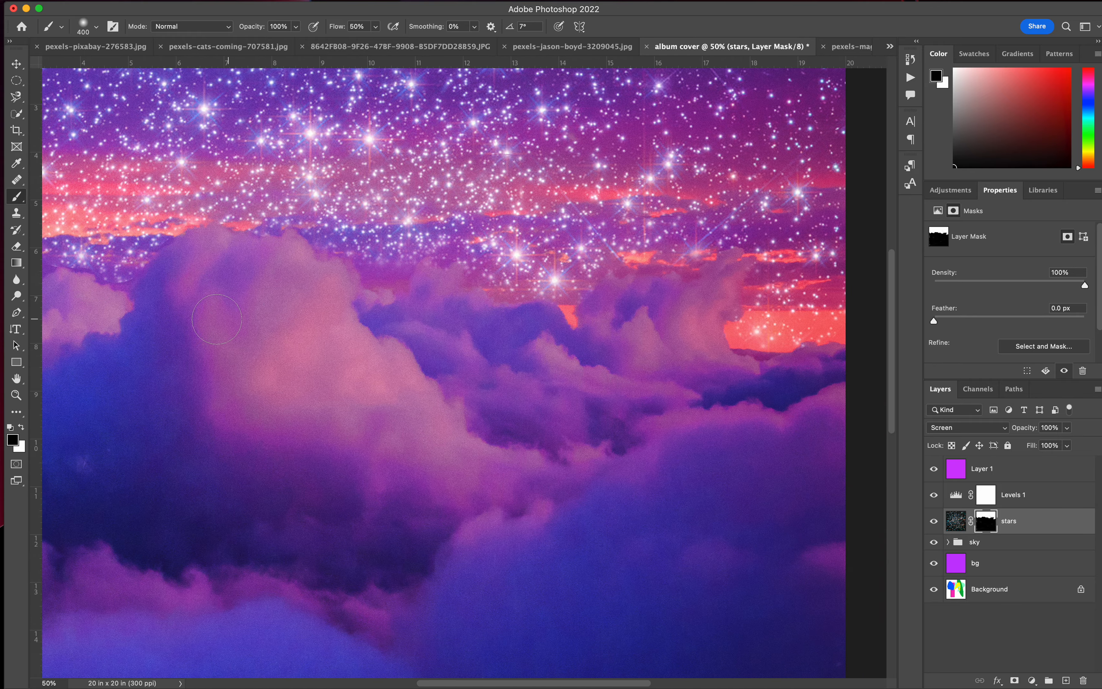
{"action": "scroll", "coordinate": [217, 319], "scroll_direction": "left", "scroll_amount": 10}
{"action": "scroll", "coordinate": [217, 319], "scroll_direction": "right", "scroll_amount": 4}
{"action": "scroll", "coordinate": [217, 319], "scroll_direction": "up", "scroll_amount": 3}
{"action": "mouse_move", "coordinate": [567, 341]}
{"action": "left_mouse_down"}
{"action": "mouse_move", "coordinate": [394, 382]}
{"action": "mouse_move", "coordinate": [176, 392]}
{"action": "mouse_move", "coordinate": [247, 388]}
{"action": "mouse_move", "coordinate": [203, 377]}
{"action": "mouse_move", "coordinate": [256, 361]}
{"action": "mouse_move", "coordinate": [295, 370]}
{"action": "mouse_move", "coordinate": [431, 364]}
{"action": "left_mouse_up"}
{"action": "scroll", "coordinate": [504, 386], "scroll_direction": "left", "scroll_amount": 2}
{"action": "scroll", "coordinate": [505, 386], "scroll_direction": "down", "scroll_amount": 1}
{"action": "scroll", "coordinate": [504, 386], "scroll_direction": "right", "scroll_amount": 4}
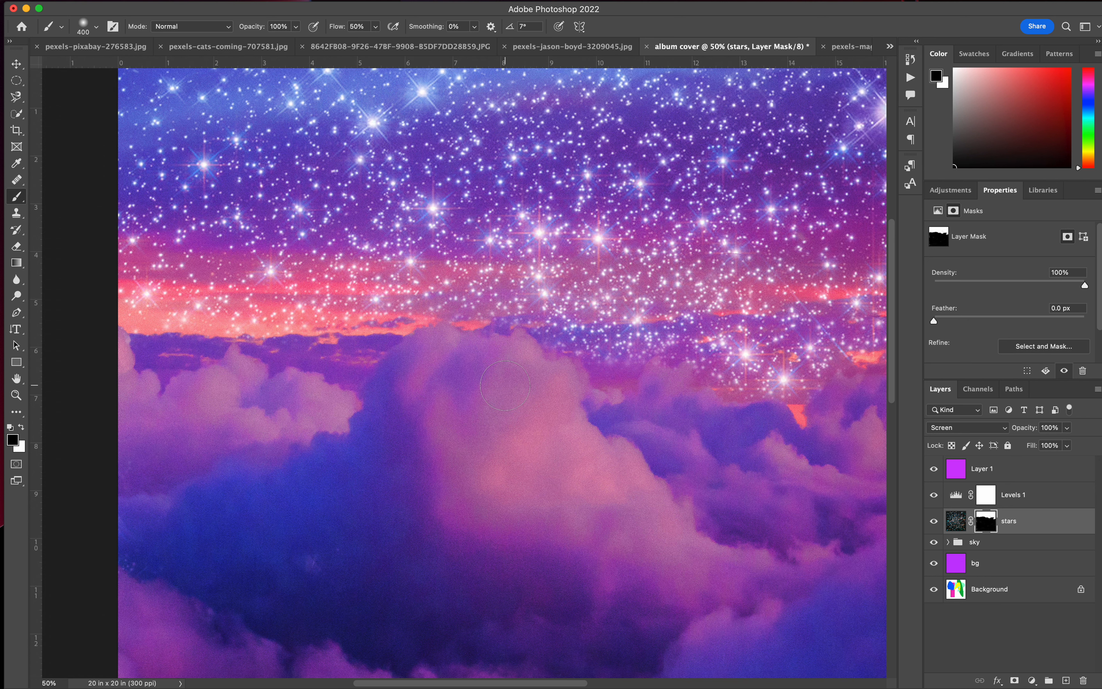
Paint black on the stars mask across the dark horizon band from the central cloud to the canvas's right edge.
{"action": "scroll", "coordinate": [505, 386], "scroll_direction": "right", "scroll_amount": 7}
{"action": "scroll", "coordinate": [505, 386], "scroll_direction": "down", "scroll_amount": 1}
{"action": "mouse_move", "coordinate": [675, 388]}
{"action": "left_mouse_down"}
{"action": "mouse_move", "coordinate": [626, 375]}
{"action": "mouse_move", "coordinate": [600, 356]}
{"action": "mouse_move", "coordinate": [610, 343]}
{"action": "mouse_move", "coordinate": [540, 320]}
{"action": "mouse_move", "coordinate": [446, 342]}
{"action": "mouse_move", "coordinate": [348, 325]}
{"action": "mouse_move", "coordinate": [646, 333]}
{"action": "mouse_move", "coordinate": [633, 327]}
{"action": "mouse_move", "coordinate": [771, 319]}
{"action": "left_mouse_up"}
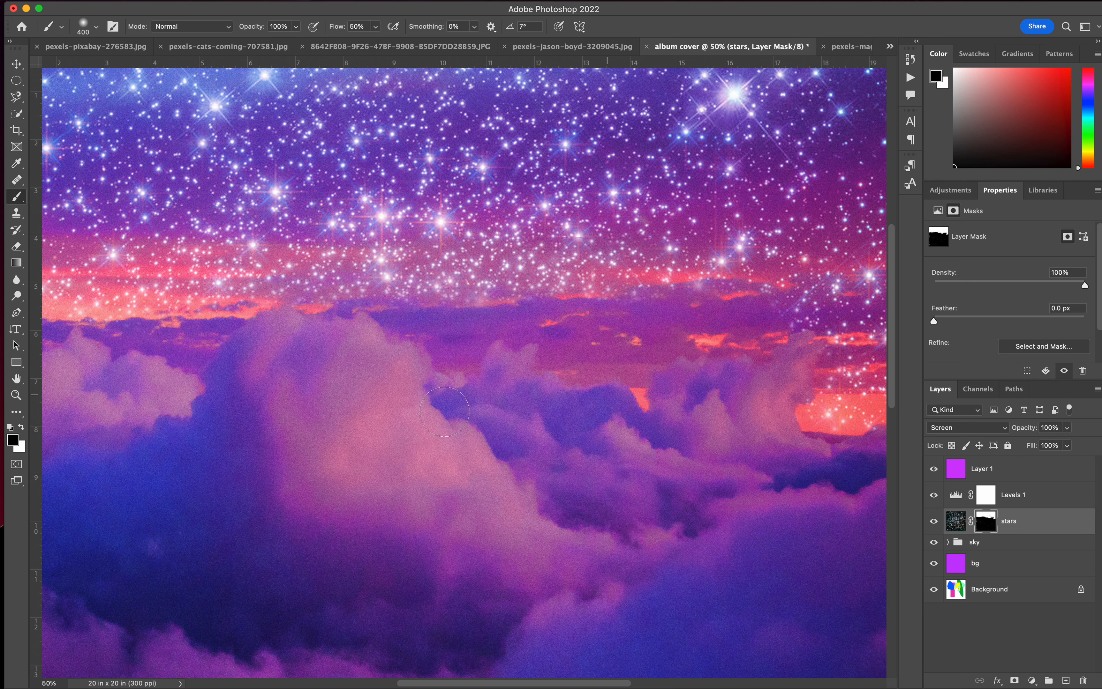
{"action": "scroll", "coordinate": [299, 392], "scroll_direction": "right", "scroll_amount": 19}
{"action": "scroll", "coordinate": [298, 392], "scroll_direction": "up", "scroll_amount": 1}
{"action": "mouse_move", "coordinate": [471, 341]}
{"action": "left_mouse_down"}
{"action": "mouse_move", "coordinate": [297, 342]}
{"action": "mouse_move", "coordinate": [367, 327]}
{"action": "mouse_move", "coordinate": [319, 391]}
{"action": "mouse_move", "coordinate": [383, 406]}
{"action": "mouse_move", "coordinate": [453, 393]}
{"action": "mouse_move", "coordinate": [438, 382]}
{"action": "mouse_move", "coordinate": [349, 376]}
{"action": "mouse_move", "coordinate": [258, 325]}
{"action": "mouse_move", "coordinate": [212, 330]}
{"action": "left_mouse_up"}
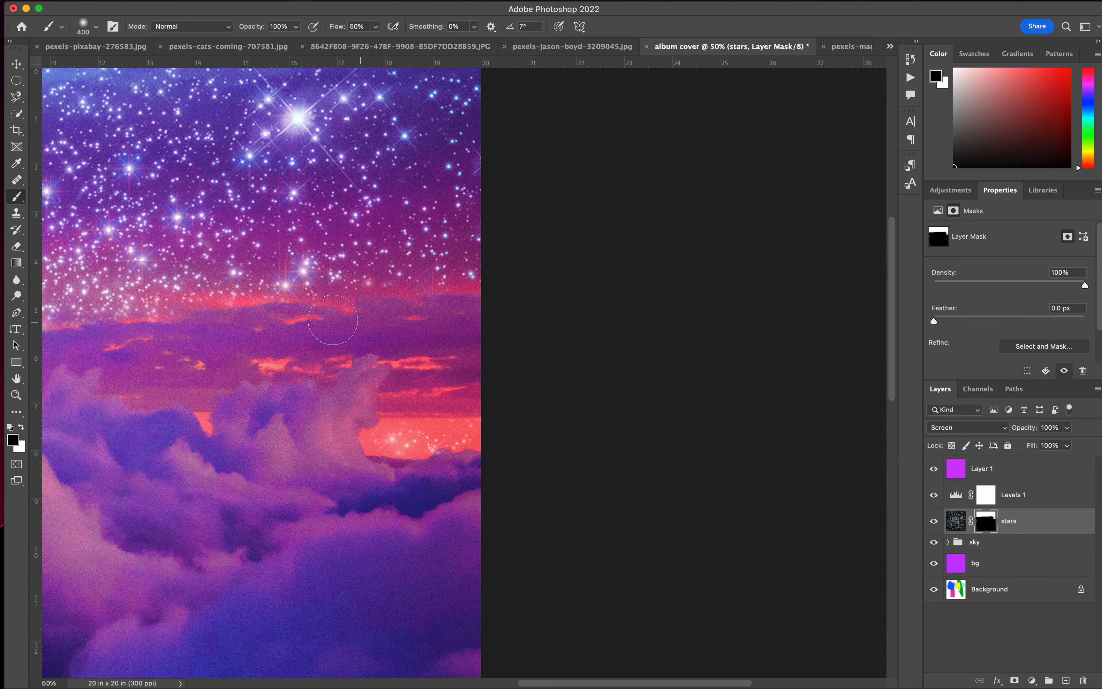
{"action": "scroll", "coordinate": [146, 419], "scroll_direction": "left", "scroll_amount": 12}
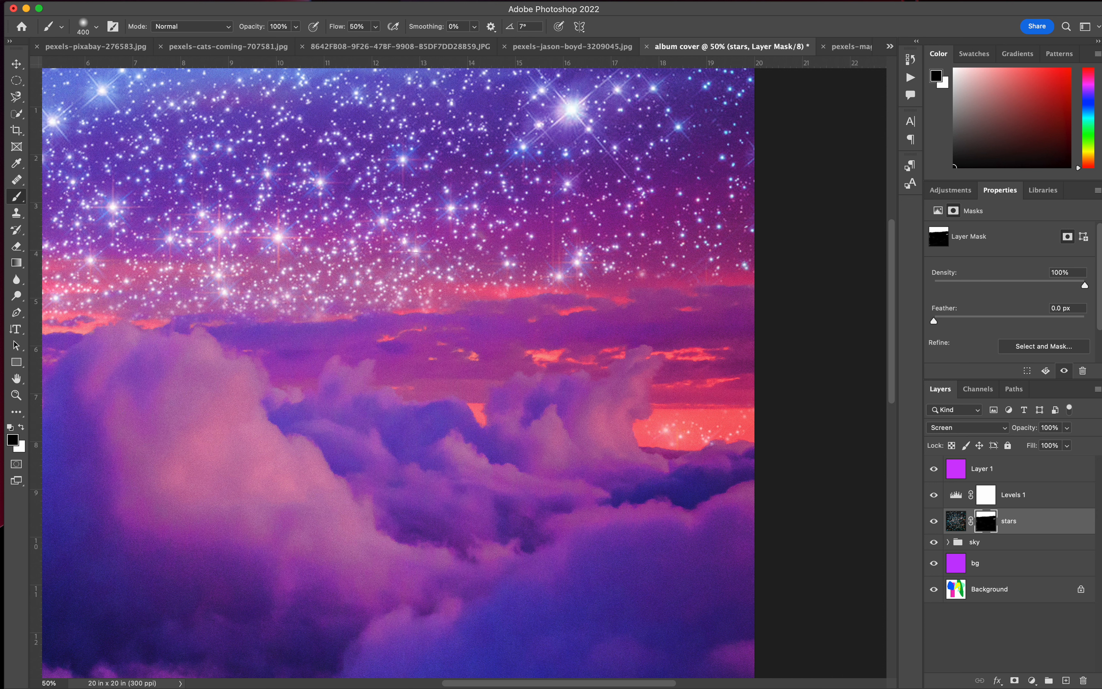
Set the brush hardness to 60% and its size to 150 px, undoing the last change on the mask.
{"action": "left_click", "coordinate": [96, 27]}
{"action": "left_click_drag", "start_coordinate": [131, 94], "coordinate": [124, 95]}
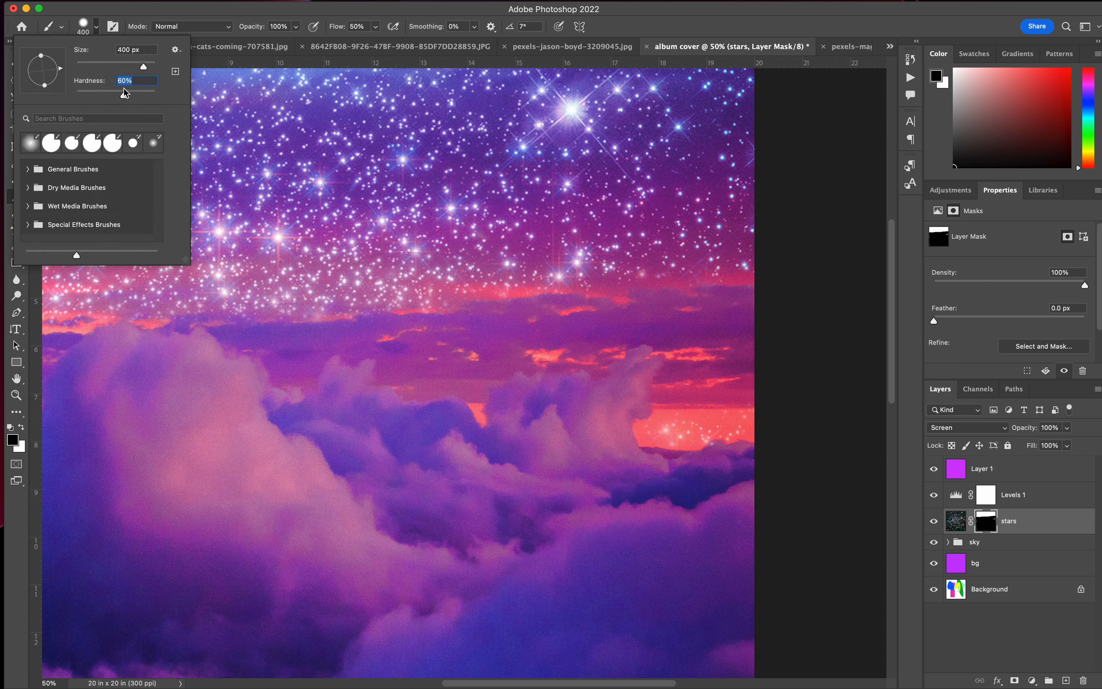
{"action": "left_click", "coordinate": [320, 208]}
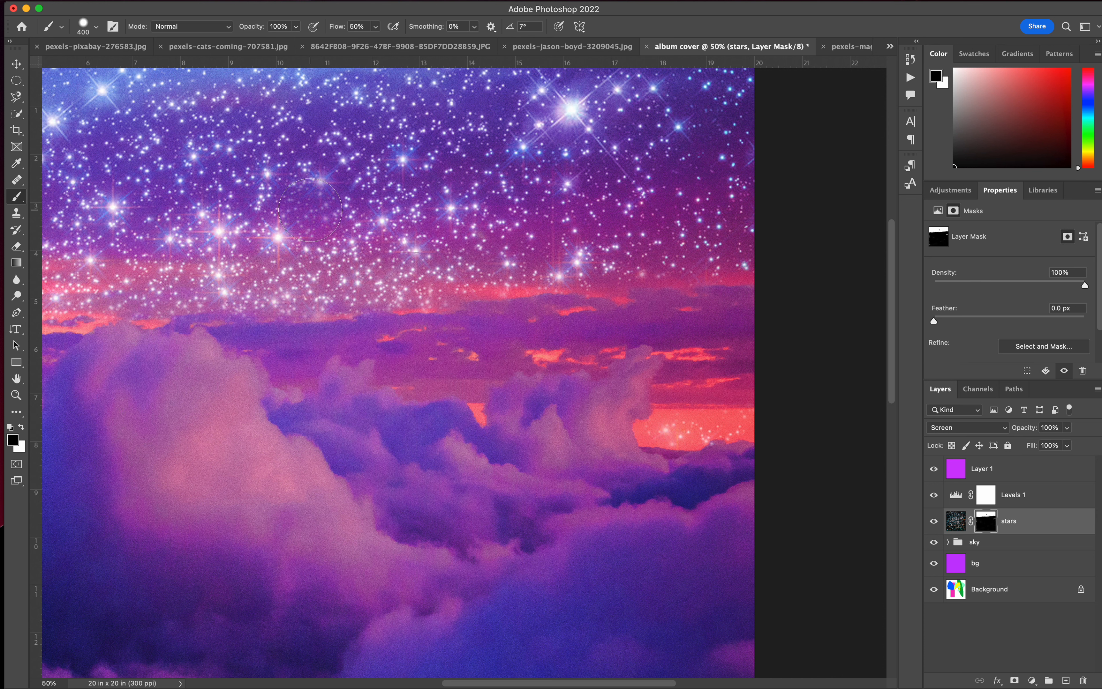
{"action": "key", "text": "super+z"}
{"action": "key", "text": "bracketleft"}
{"action": "key", "text": "bracketleft"}
{"action": "key", "text": "bracketleft"}
{"action": "key", "text": "bracketleft"}
{"action": "key", "text": "bracketleft"}
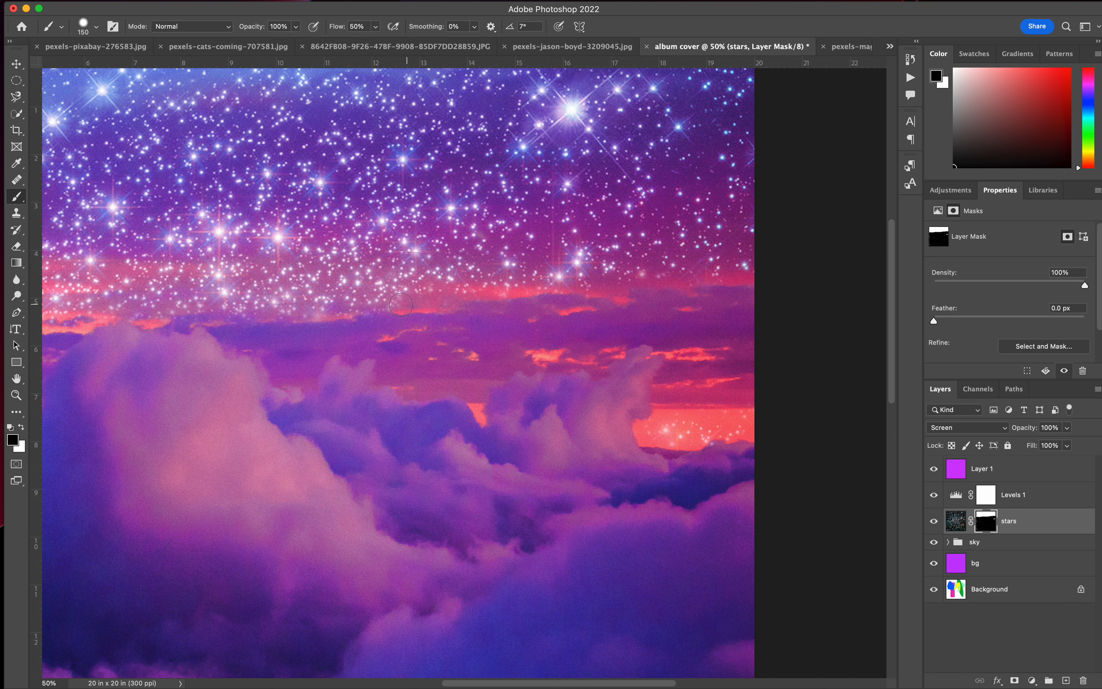
Paint white on the stars mask along the horizon right of the central cloud and black over the central cloud's top.
{"action": "left_click", "coordinate": [19, 430]}
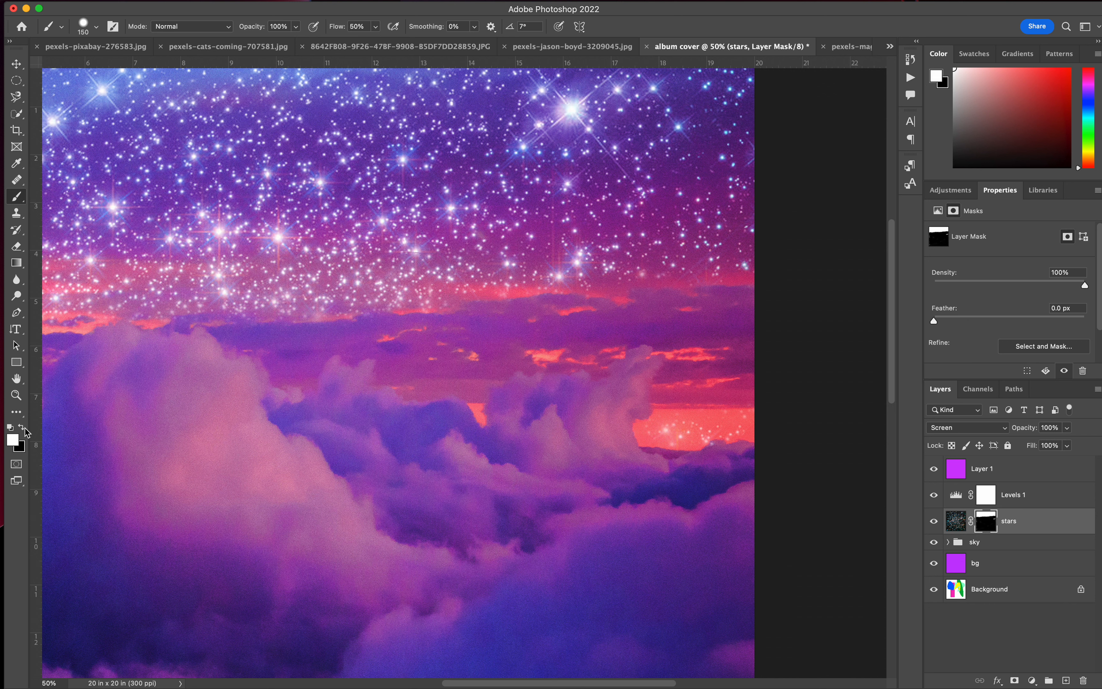
{"action": "left_click_drag", "start_coordinate": [440, 303], "coordinate": [163, 317]}
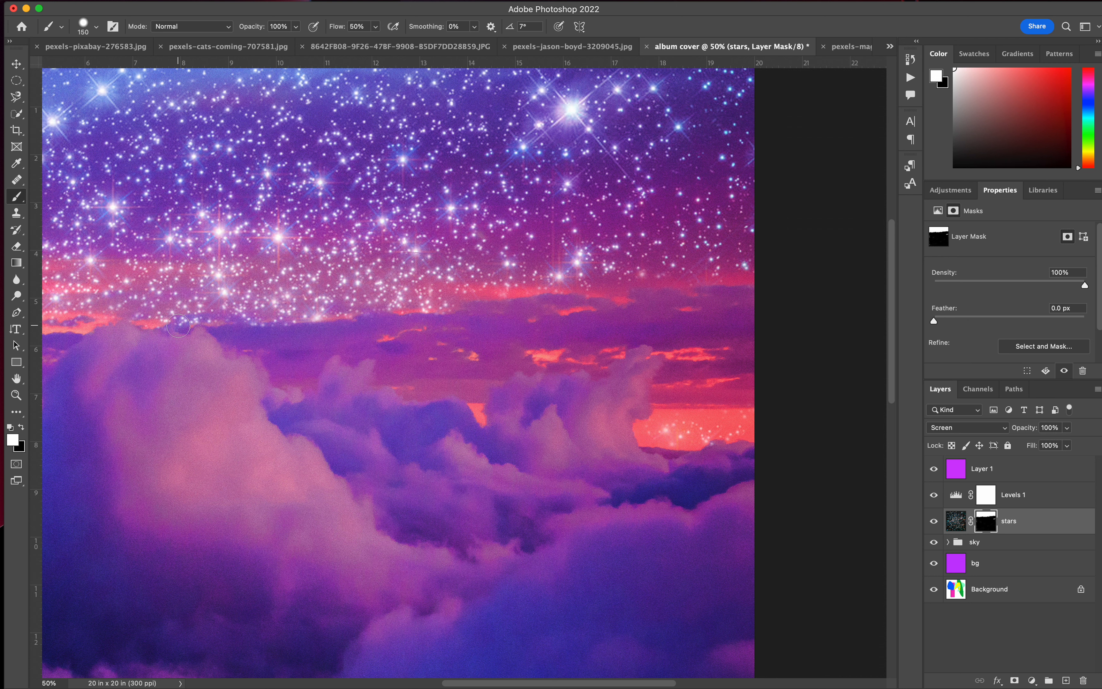
{"action": "left_click", "coordinate": [19, 429]}
{"action": "left_click_drag", "start_coordinate": [162, 318], "coordinate": [177, 327]}
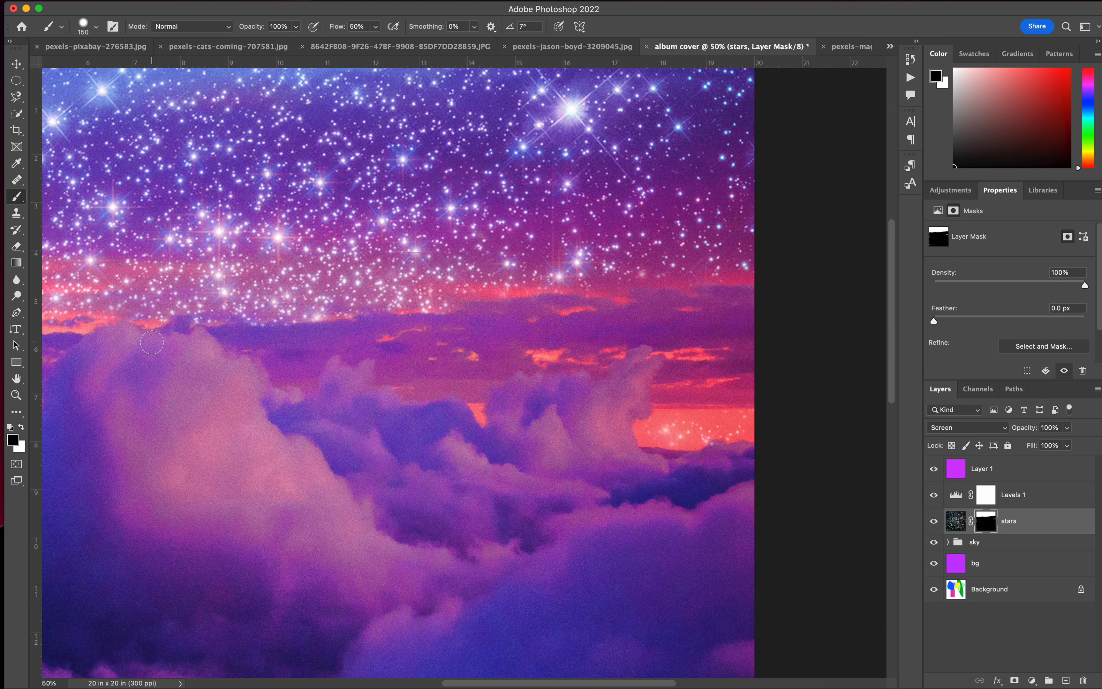
Paint white on the stars mask to restore stars in the orange sky strip above the left-hand clouds.
{"action": "scroll", "coordinate": [122, 395], "scroll_direction": "left", "scroll_amount": 10}
{"action": "key", "text": "x"}
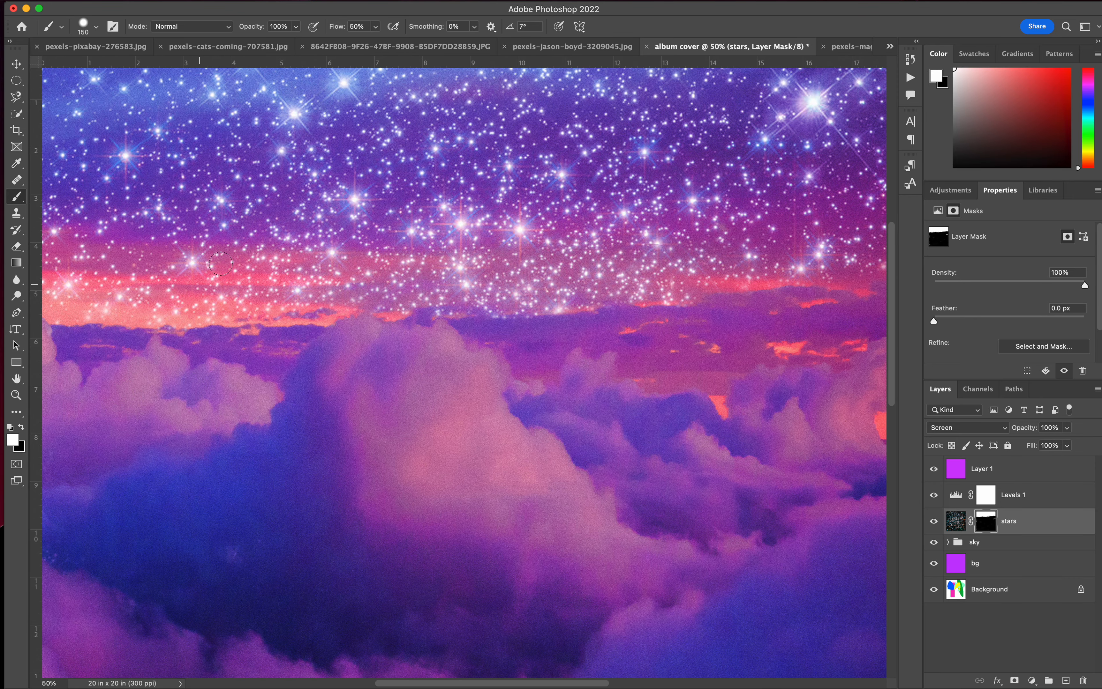
{"action": "mouse_move", "coordinate": [321, 322]}
{"action": "left_mouse_down"}
{"action": "mouse_move", "coordinate": [401, 310]}
{"action": "mouse_move", "coordinate": [307, 318]}
{"action": "mouse_move", "coordinate": [328, 313]}
{"action": "mouse_move", "coordinate": [234, 312]}
{"action": "mouse_move", "coordinate": [278, 297]}
{"action": "mouse_move", "coordinate": [261, 309]}
{"action": "mouse_move", "coordinate": [279, 307]}
{"action": "mouse_move", "coordinate": [180, 289]}
{"action": "left_mouse_up"}
{"action": "scroll", "coordinate": [247, 310], "scroll_direction": "left", "scroll_amount": 5}
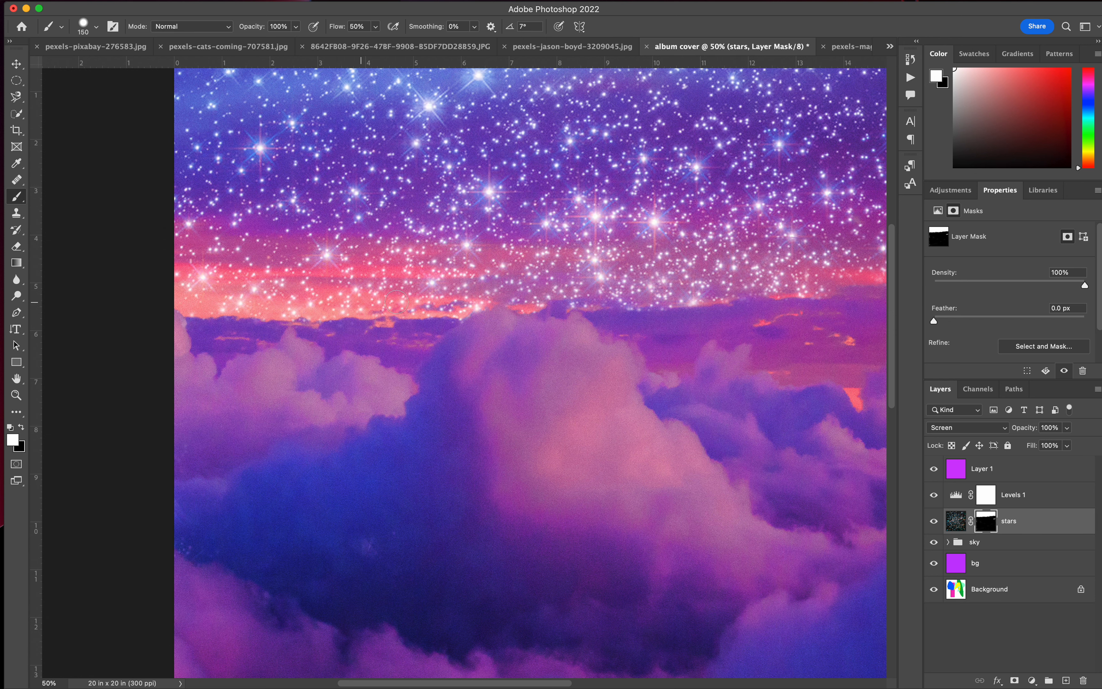
Restore stars with white along the right-hand part of the horizon and inside the orange opening at the canvas's right edge.
{"action": "scroll", "coordinate": [479, 396], "scroll_direction": "right", "scroll_amount": 10}
{"action": "scroll", "coordinate": [478, 396], "scroll_direction": "up", "scroll_amount": 2}
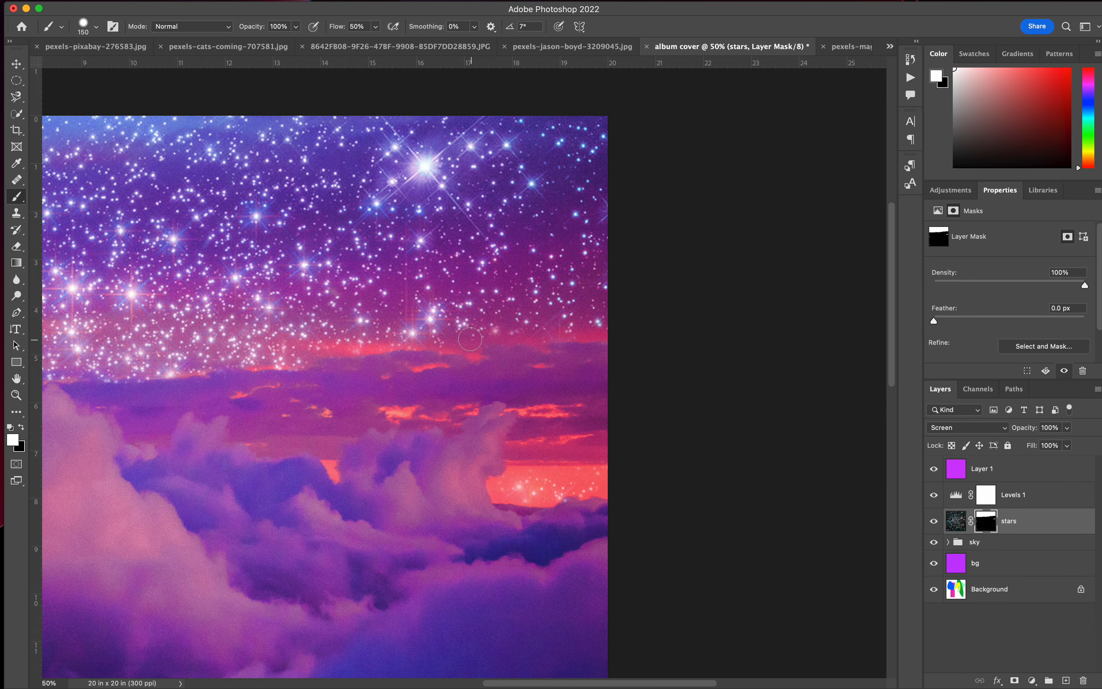
{"action": "mouse_move", "coordinate": [467, 341]}
{"action": "left_mouse_down"}
{"action": "mouse_move", "coordinate": [375, 337]}
{"action": "mouse_move", "coordinate": [324, 341]}
{"action": "mouse_move", "coordinate": [306, 359]}
{"action": "mouse_move", "coordinate": [217, 356]}
{"action": "left_mouse_up"}
{"action": "mouse_move", "coordinate": [612, 328]}
{"action": "left_mouse_down"}
{"action": "mouse_move", "coordinate": [575, 332]}
{"action": "mouse_move", "coordinate": [463, 331]}
{"action": "mouse_move", "coordinate": [464, 355]}
{"action": "left_mouse_up"}
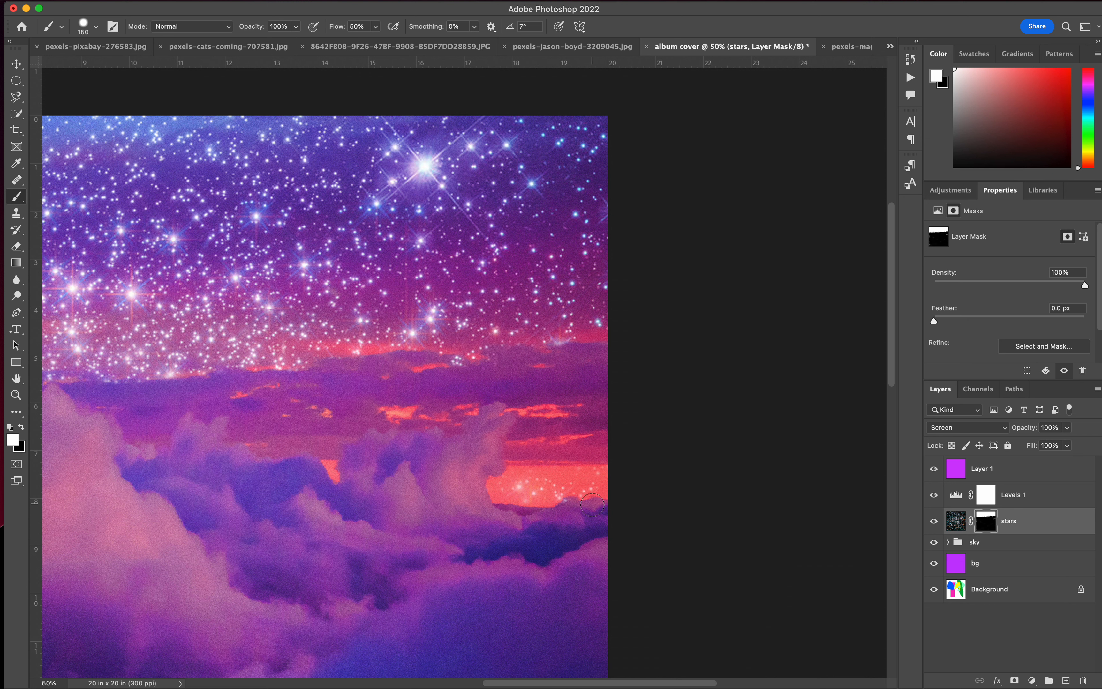
{"action": "mouse_move", "coordinate": [555, 477]}
{"action": "left_mouse_down"}
{"action": "mouse_move", "coordinate": [498, 491]}
{"action": "mouse_move", "coordinate": [541, 498]}
{"action": "mouse_move", "coordinate": [595, 486]}
{"action": "left_mouse_up"}
Reduce the brush to 40 px and paint white on the stars mask over the small orange gaps in the right-hand clouds.
{"action": "key", "text": "bracketleft"}
{"action": "key", "text": "bracketleft"}
{"action": "key", "text": "bracketleft"}
{"action": "key", "text": "bracketleft"}
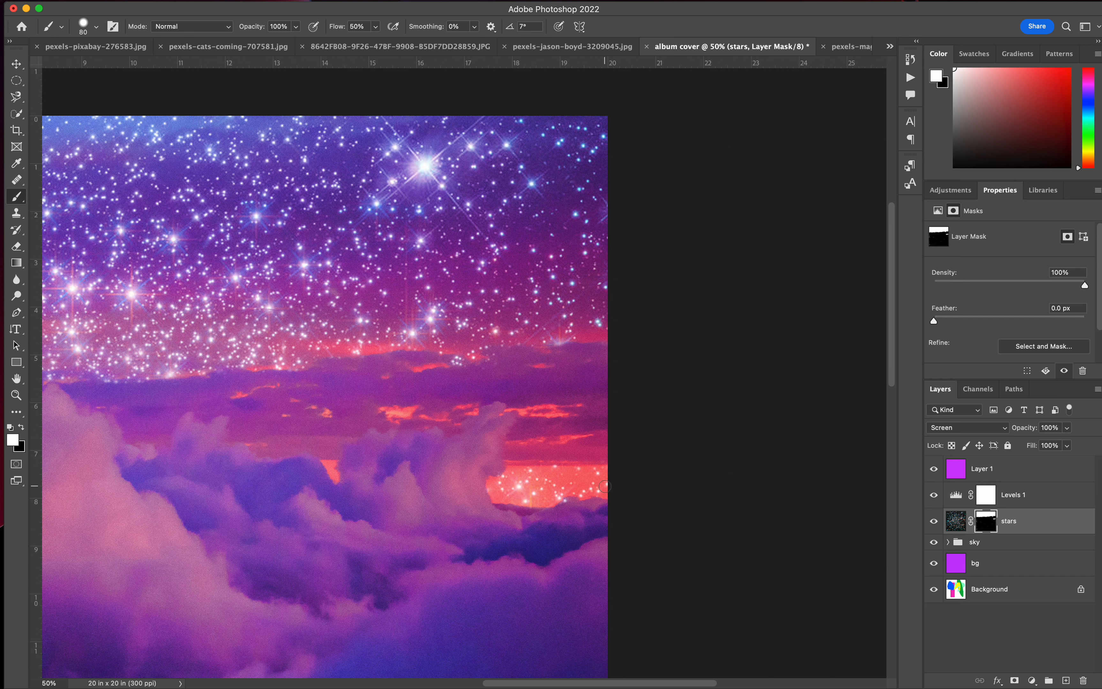
{"action": "key", "text": "bracketleft"}
{"action": "key", "text": "super+equal"}
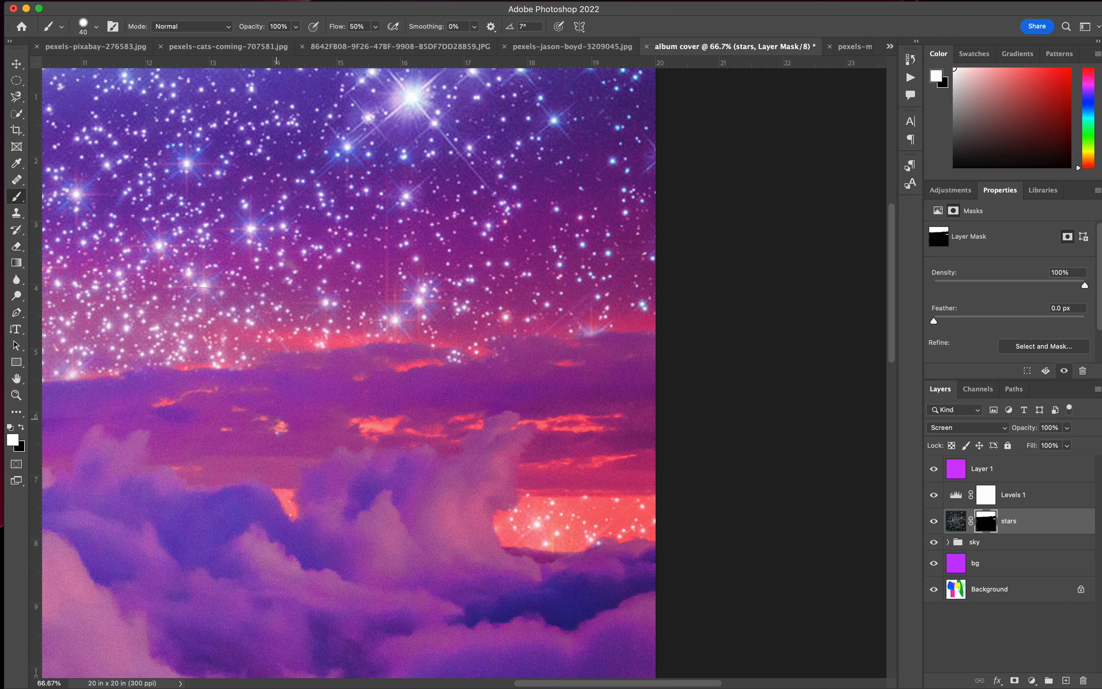
{"action": "mouse_move", "coordinate": [378, 437]}
{"action": "left_mouse_down"}
{"action": "mouse_move", "coordinate": [366, 428]}
{"action": "mouse_move", "coordinate": [382, 429]}
{"action": "left_mouse_up"}
{"action": "left_click_drag", "start_coordinate": [420, 363], "coordinate": [397, 369]}
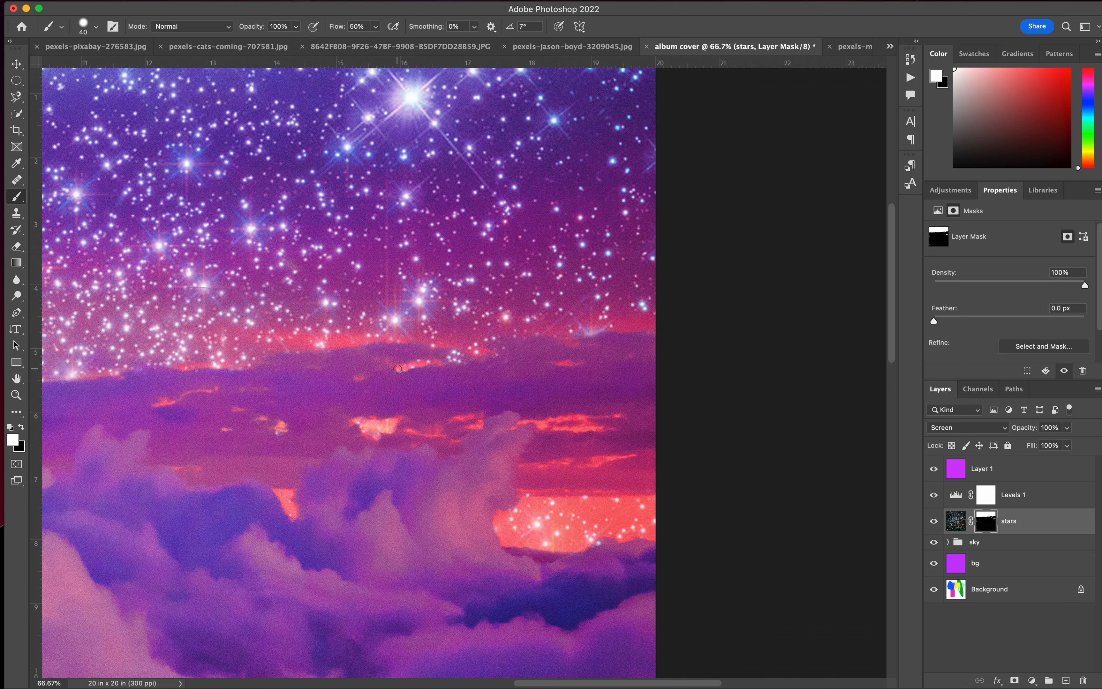
{"action": "left_click_drag", "start_coordinate": [569, 428], "coordinate": [540, 425]}
{"action": "key", "text": "super+0"}
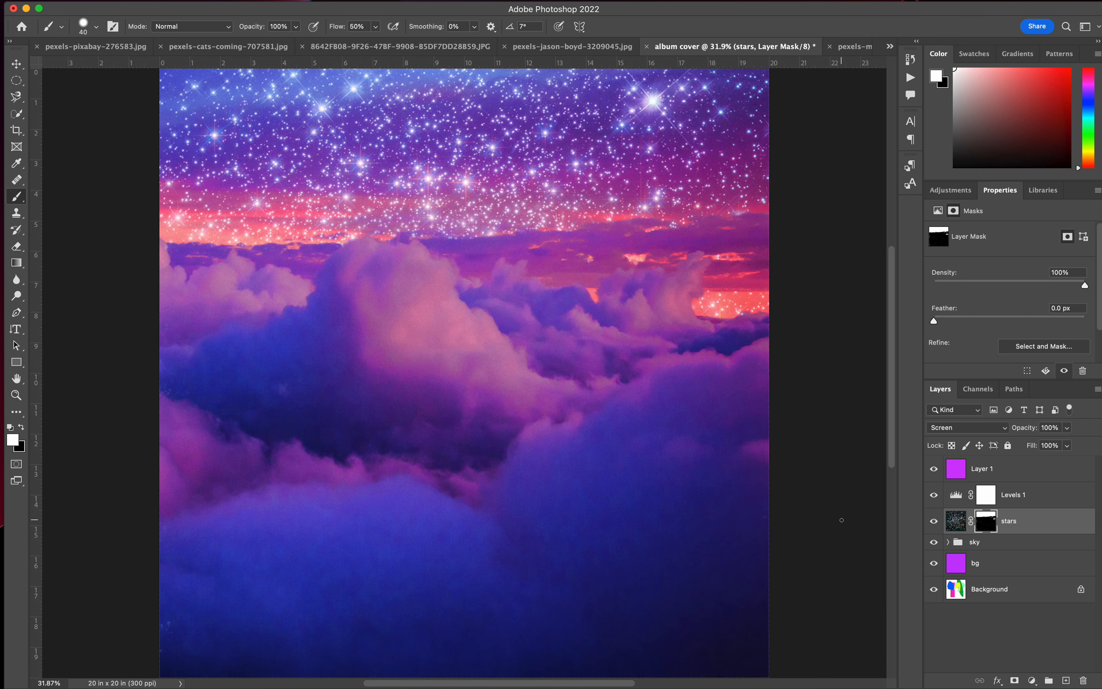
Refine the stars mask's lower edge above the central and left clouds, alternating black and white with the 40 px brush.
{"action": "scroll", "coordinate": [352, 165], "scroll_direction": "up", "scroll_amount": 5}
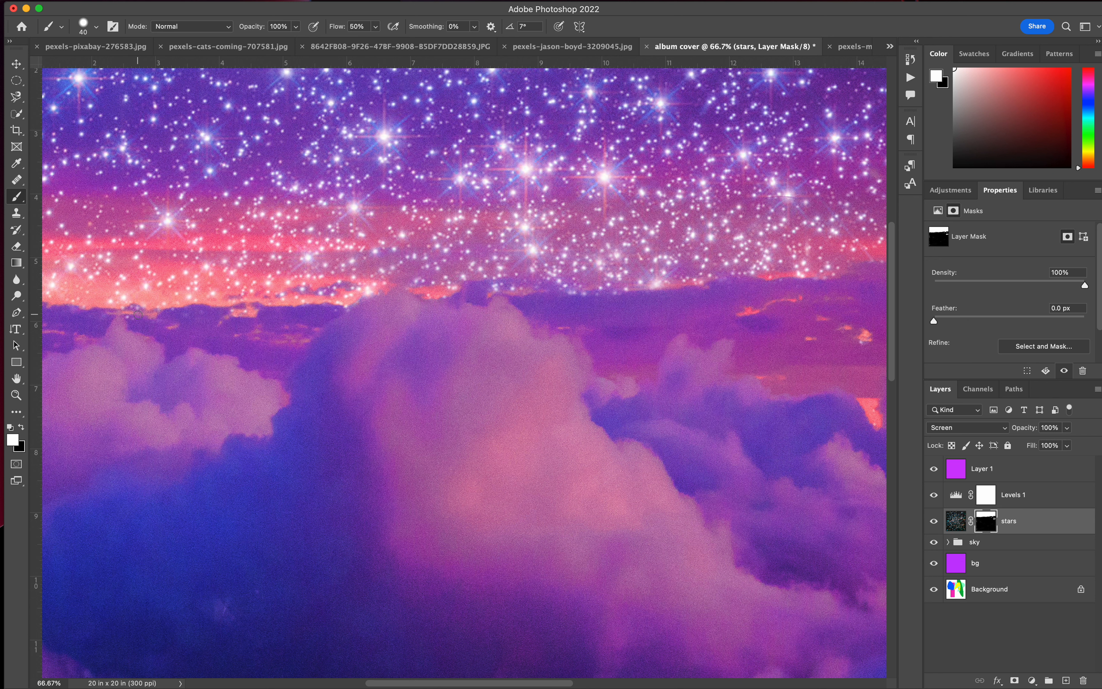
{"action": "key", "text": "x"}
{"action": "left_click", "coordinate": [20, 428]}
{"action": "left_click", "coordinate": [18, 423]}
{"action": "left_click", "coordinate": [18, 424]}
{"action": "key", "text": "x"}
{"action": "scroll", "coordinate": [299, 313], "scroll_direction": "left", "scroll_amount": 3}
{"action": "scroll", "coordinate": [299, 313], "scroll_direction": "up", "scroll_amount": 1}
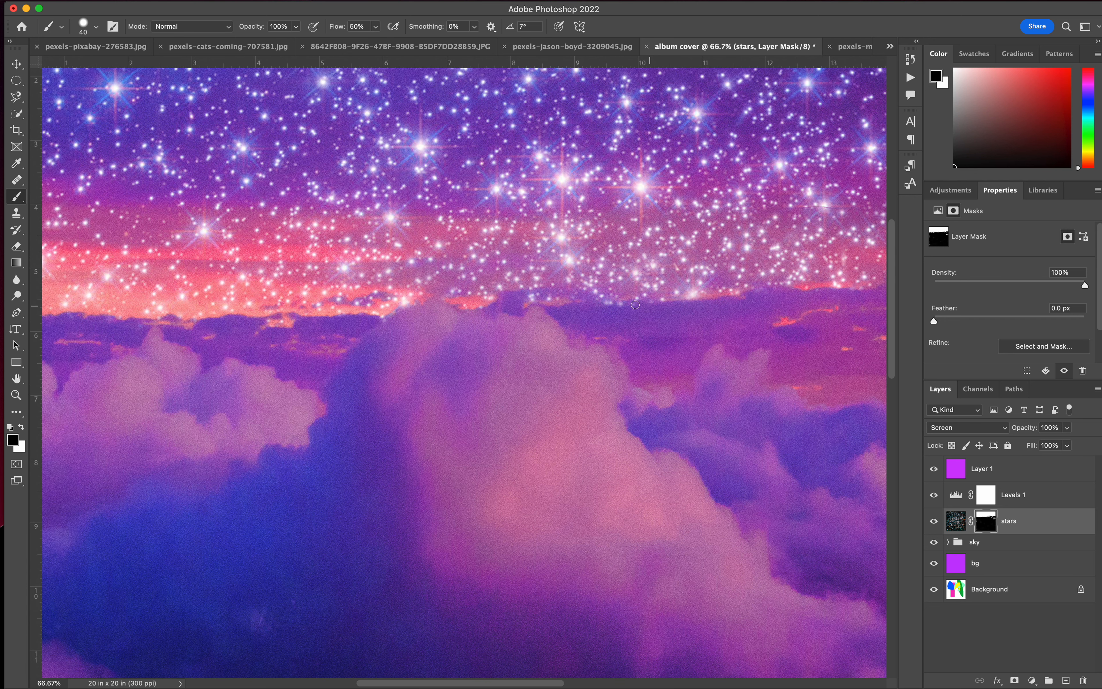
{"action": "scroll", "coordinate": [419, 366], "scroll_direction": "left", "scroll_amount": 15}
{"action": "scroll", "coordinate": [419, 366], "scroll_direction": "up", "scroll_amount": 1}
{"action": "key", "text": "x"}
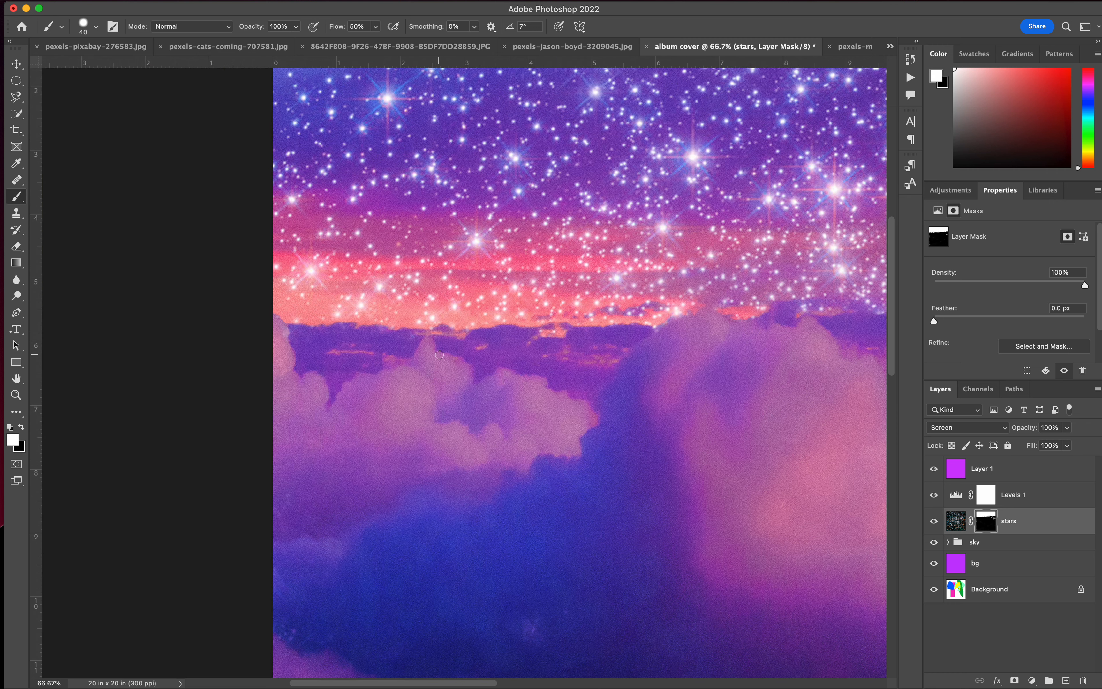
{"action": "key", "text": "x"}
Paint black on the stars mask along the dark cloud edge below the stars near the canvas's right side.
{"action": "scroll", "coordinate": [361, 353], "scroll_direction": "right", "scroll_amount": 20}
{"action": "scroll", "coordinate": [362, 353], "scroll_direction": "up", "scroll_amount": 4}
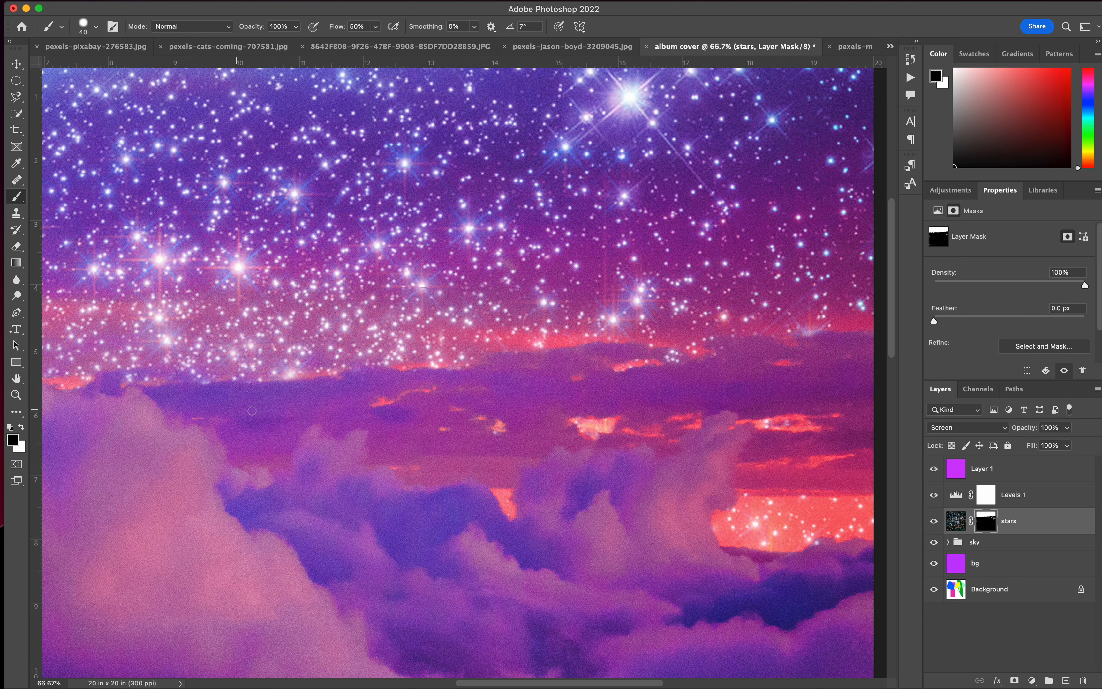
{"action": "scroll", "coordinate": [681, 381], "scroll_direction": "right", "scroll_amount": 15}
{"action": "scroll", "coordinate": [680, 381], "scroll_direction": "up", "scroll_amount": 3}
{"action": "left_click_drag", "start_coordinate": [575, 380], "coordinate": [595, 379]}
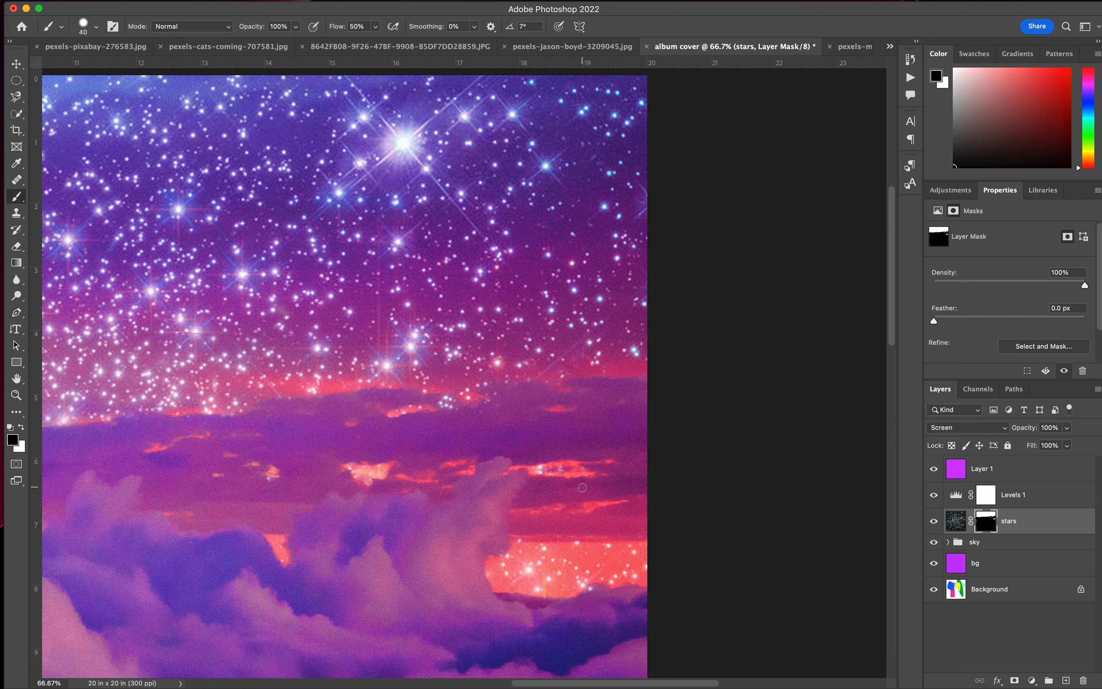
{"action": "key", "text": "super+0"}
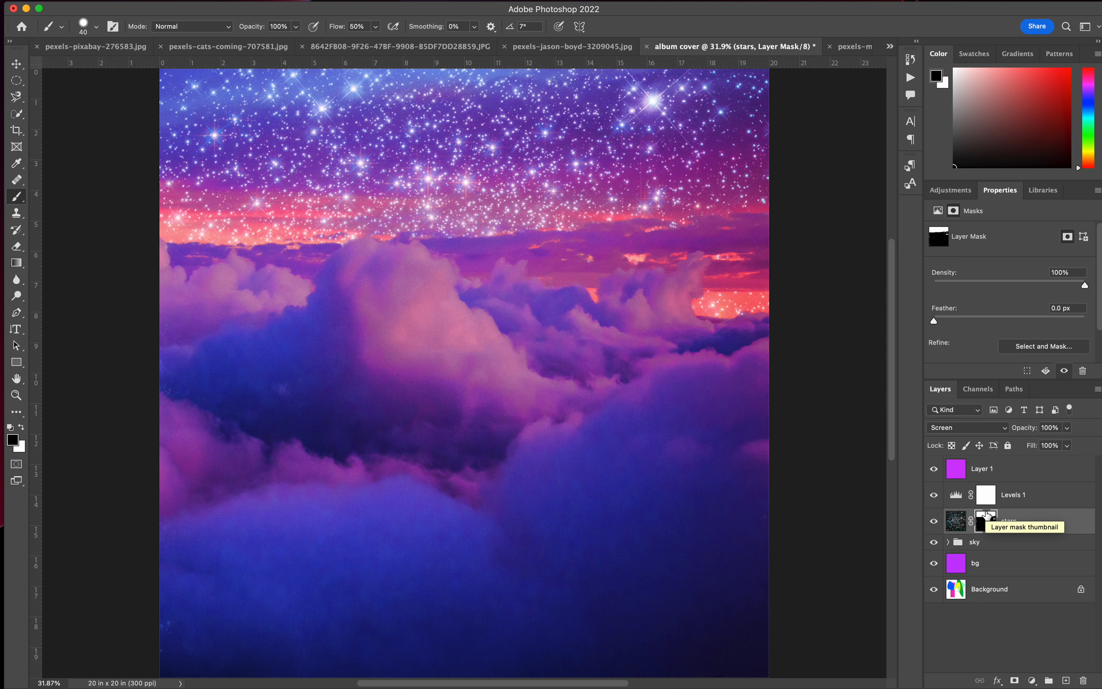
Paint black on the Levels 1 mask over the right-hand clouds with a 1200 px brush at 22% opacity.
{"action": "left_click", "coordinate": [984, 501]}
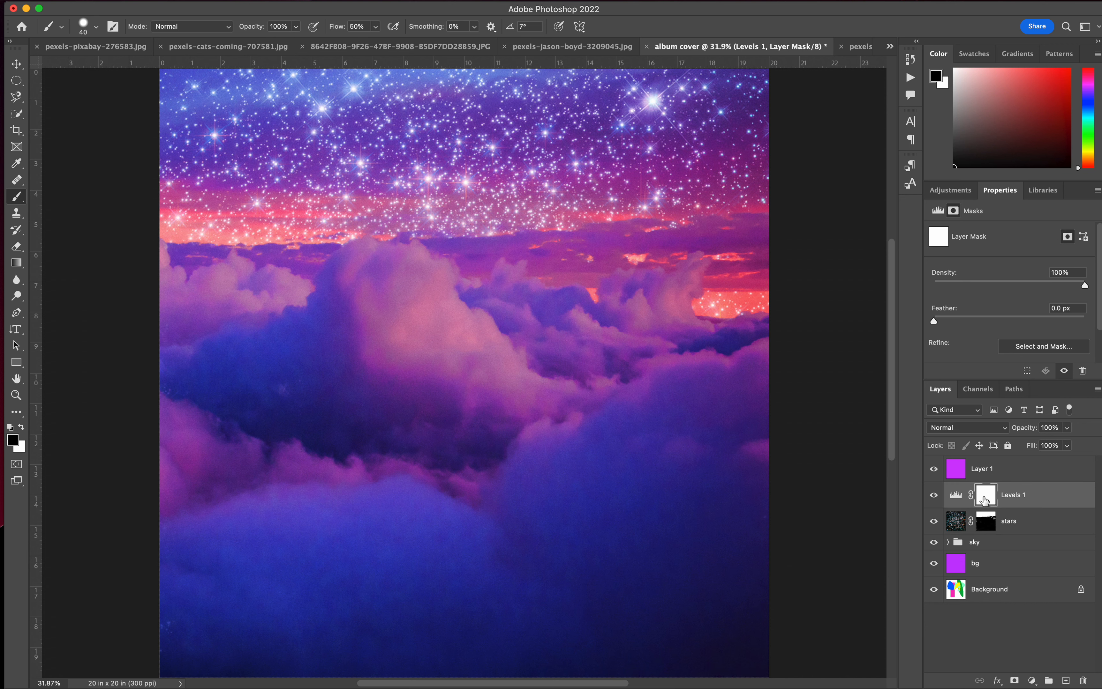
{"action": "left_click", "coordinate": [933, 496]}
{"action": "left_click", "coordinate": [934, 496]}
{"action": "left_click_drag", "start_coordinate": [297, 28], "coordinate": [252, 49]}
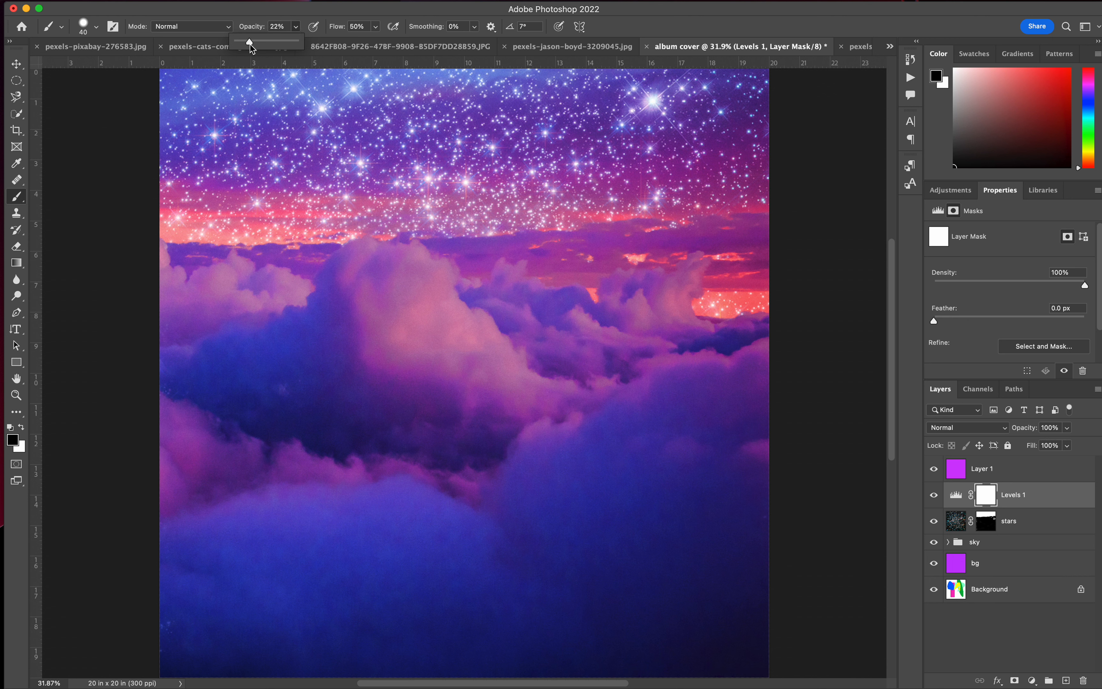
{"action": "key", "text": "bracketright"}
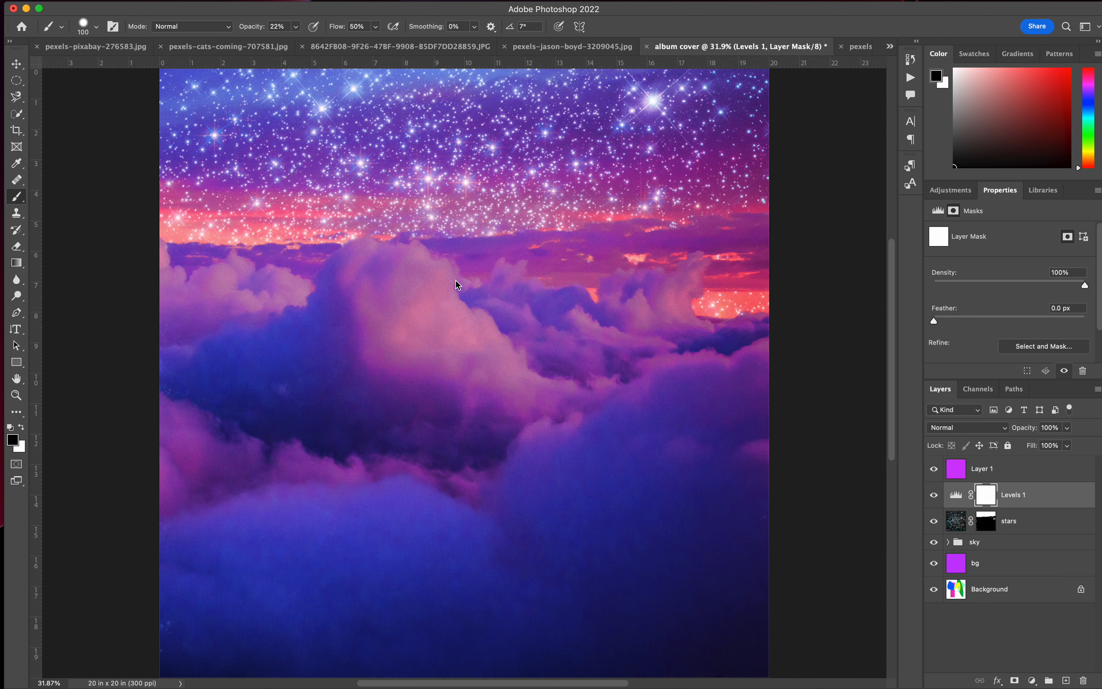
{"action": "key", "text": "bracketright"}
{"action": "key", "text": "bracketright"}
{"action": "key", "text": "bracketright"}
{"action": "key", "text": "bracketright"}
{"action": "key", "text": "bracketright"}
{"action": "key", "text": "bracketright"}
{"action": "key", "text": "bracketright"}
{"action": "key", "text": "bracketright"}
{"action": "key", "text": "bracketright"}
{"action": "key", "text": "bracketright"}
{"action": "key", "text": "bracketright"}
{"action": "key", "text": "bracketright"}
{"action": "key", "text": "bracketright"}
{"action": "key", "text": "bracketright"}
{"action": "mouse_move", "coordinate": [596, 231]}
{"action": "left_mouse_down"}
{"action": "mouse_move", "coordinate": [750, 339]}
{"action": "mouse_move", "coordinate": [688, 344]}
{"action": "mouse_move", "coordinate": [713, 357]}
{"action": "left_mouse_up"}
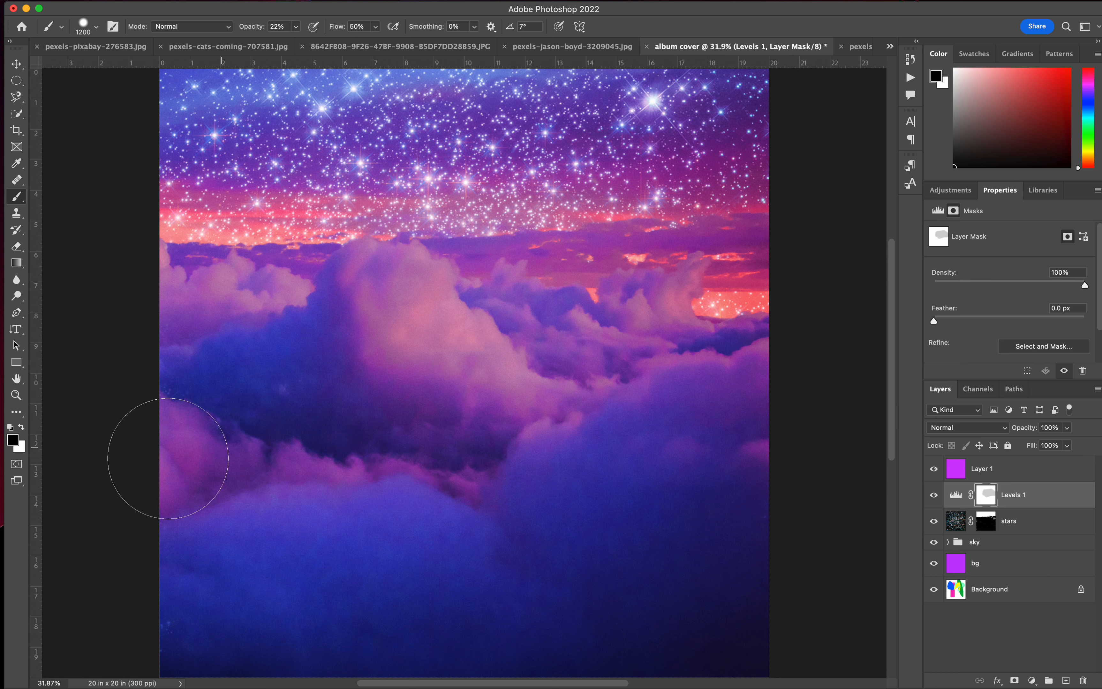
Refine the Levels 1 mask with a 250 px brush, switch the foreground to white and check the adjustment's effect.
{"action": "key", "text": "bracketleft"}
{"action": "key", "text": "bracketleft"}
{"action": "key", "text": "bracketleft"}
{"action": "key", "text": "bracketleft"}
{"action": "key", "text": "bracketleft"}
{"action": "key", "text": "bracketleft"}
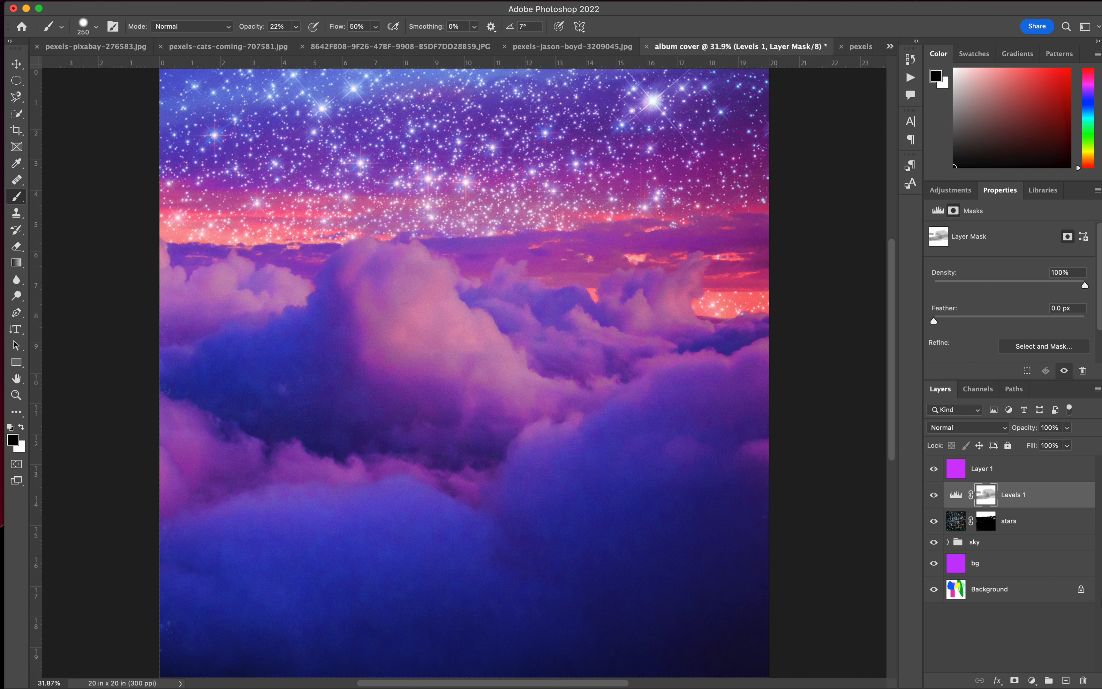
{"action": "left_click", "coordinate": [21, 429]}
{"action": "left_click", "coordinate": [936, 495]}
Move the Levels 1 adjustment beneath the stars layer and compare the artwork with the stars hidden and shown.
{"action": "left_click_drag", "start_coordinate": [1023, 501], "coordinate": [1017, 532]}
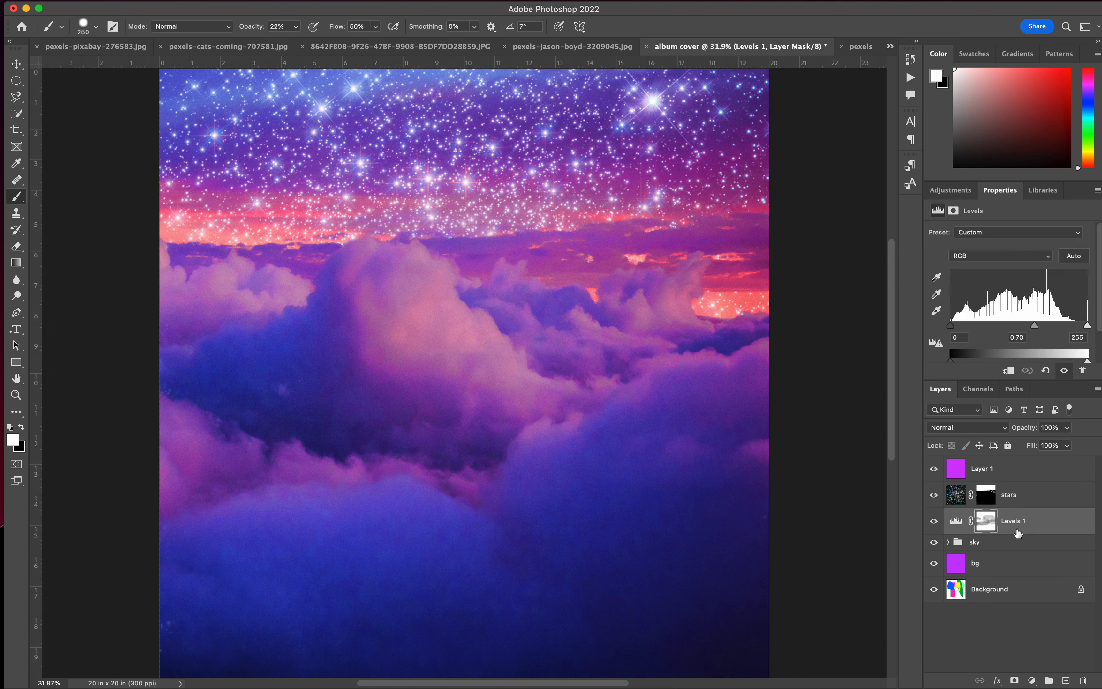
{"action": "left_click", "coordinate": [933, 495]}
{"action": "left_click", "coordinate": [933, 495]}
Try the Color Dodge blend mode on the stars layer, return it to Screen and set the layer's opacity to 79%.
{"action": "left_click", "coordinate": [1037, 497]}
{"action": "left_click", "coordinate": [988, 428]}
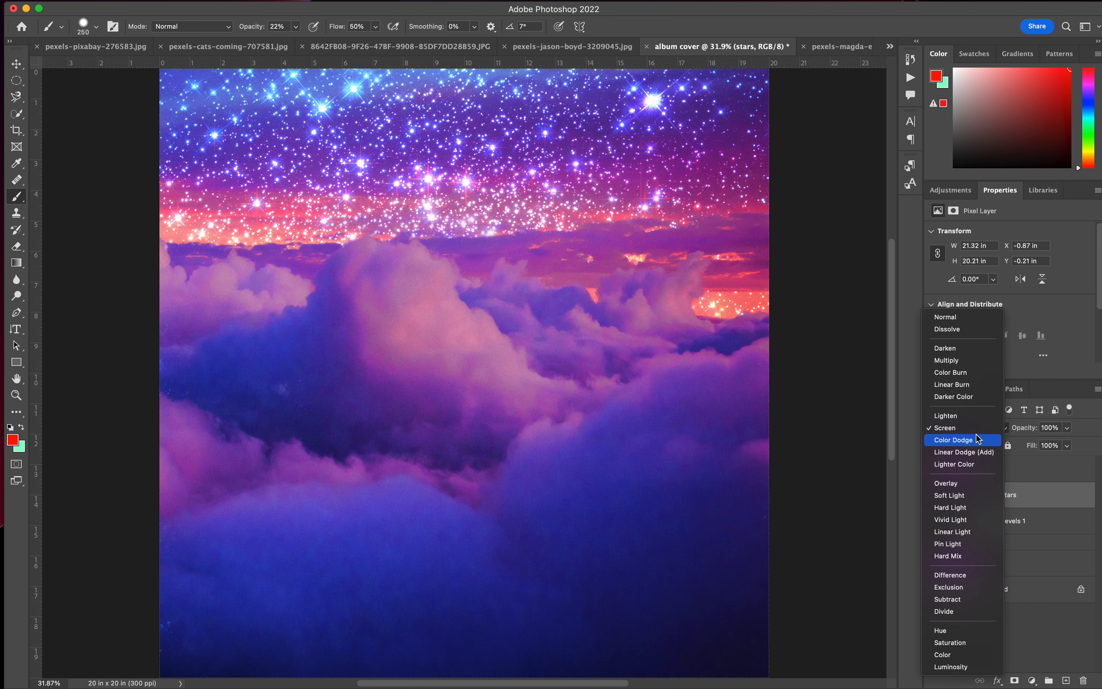
{"action": "left_click", "coordinate": [976, 440]}
{"action": "left_click", "coordinate": [969, 433]}
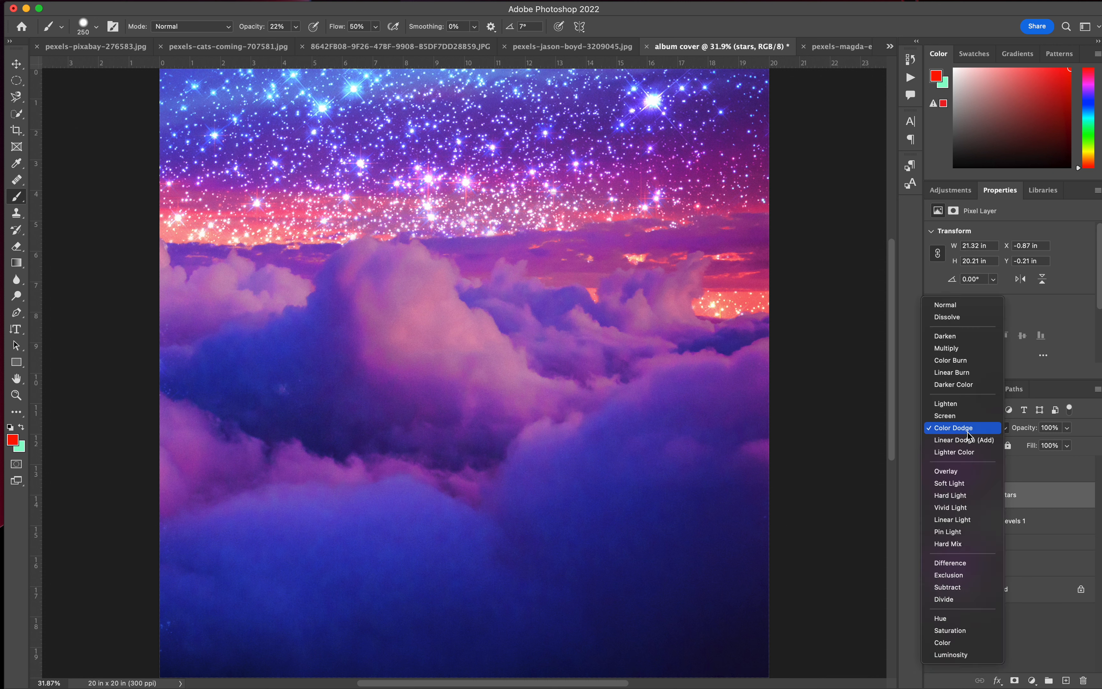
{"action": "left_click", "coordinate": [963, 416]}
{"action": "left_click", "coordinate": [1067, 428]}
{"action": "left_click_drag", "start_coordinate": [1066, 444], "coordinate": [1054, 443]}
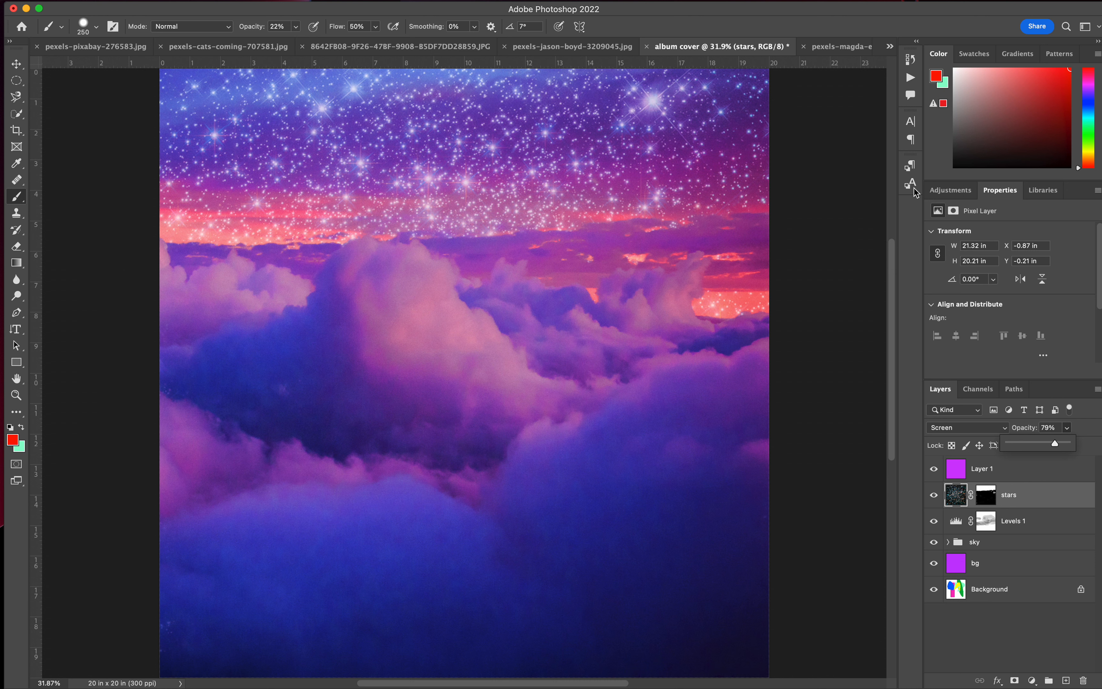
Draw a horizontal text box across the clouds in the middle of the canvas.
{"action": "left_click", "coordinate": [17, 66]}
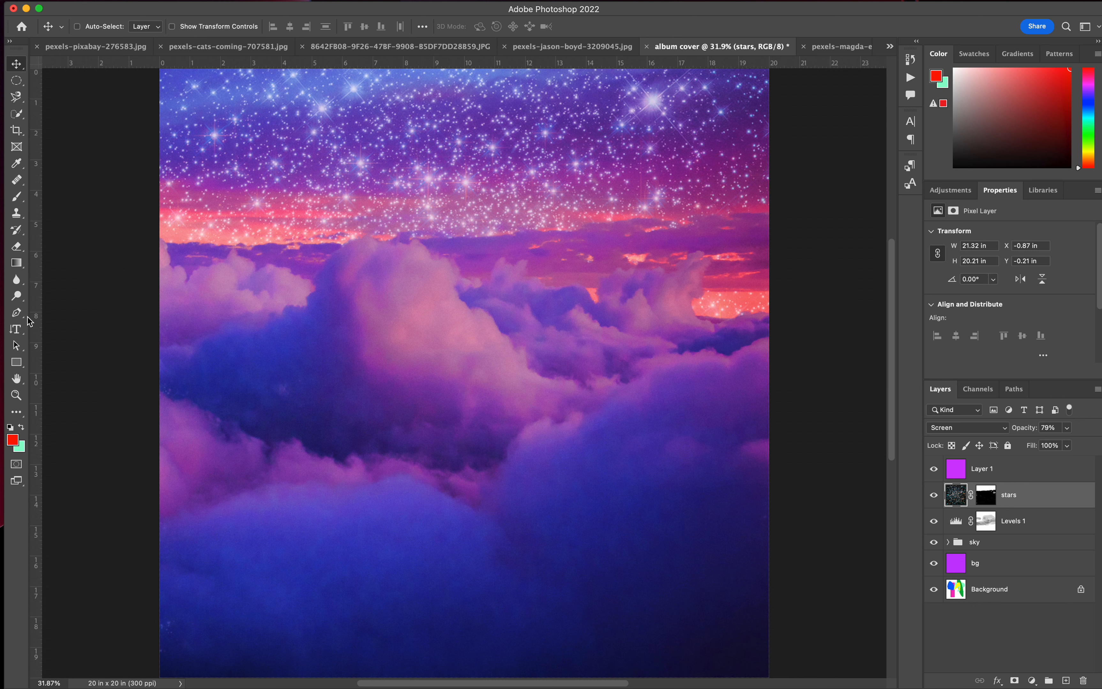
{"action": "left_click", "coordinate": [16, 333]}
{"action": "left_click", "coordinate": [70, 326]}
{"action": "left_click_drag", "start_coordinate": [300, 291], "coordinate": [622, 449]}
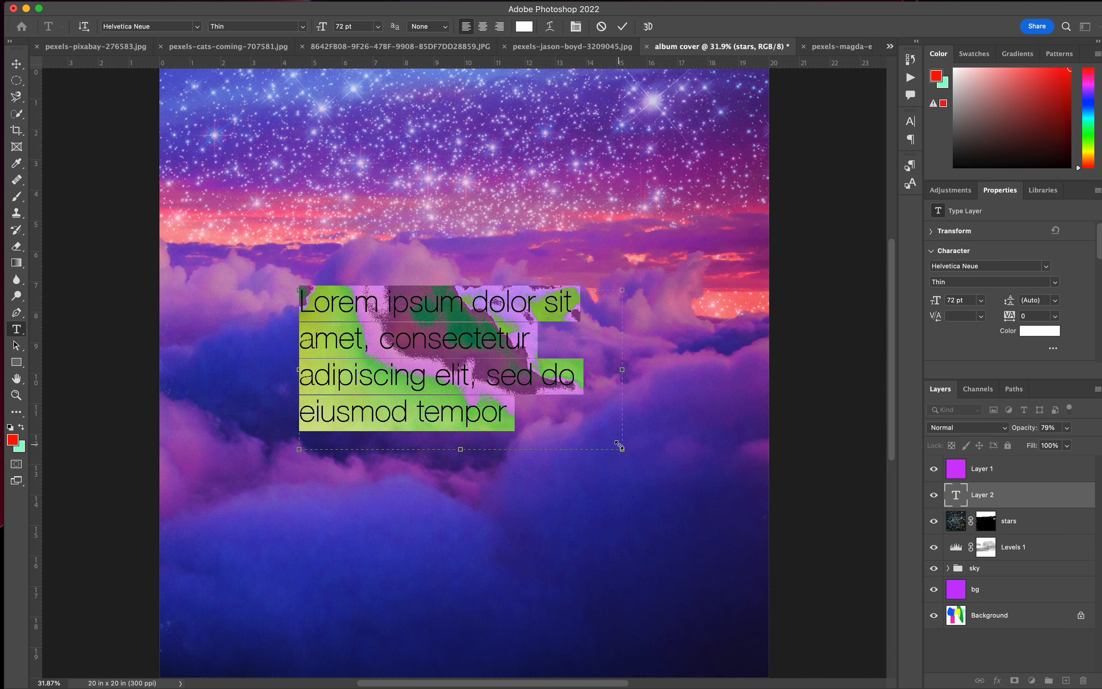
Set the placeholder text's Helvetica Neue font style to Bold Italic, trying Bold first.
{"action": "left_click", "coordinate": [197, 27]}
{"action": "left_click", "coordinate": [244, 26]}
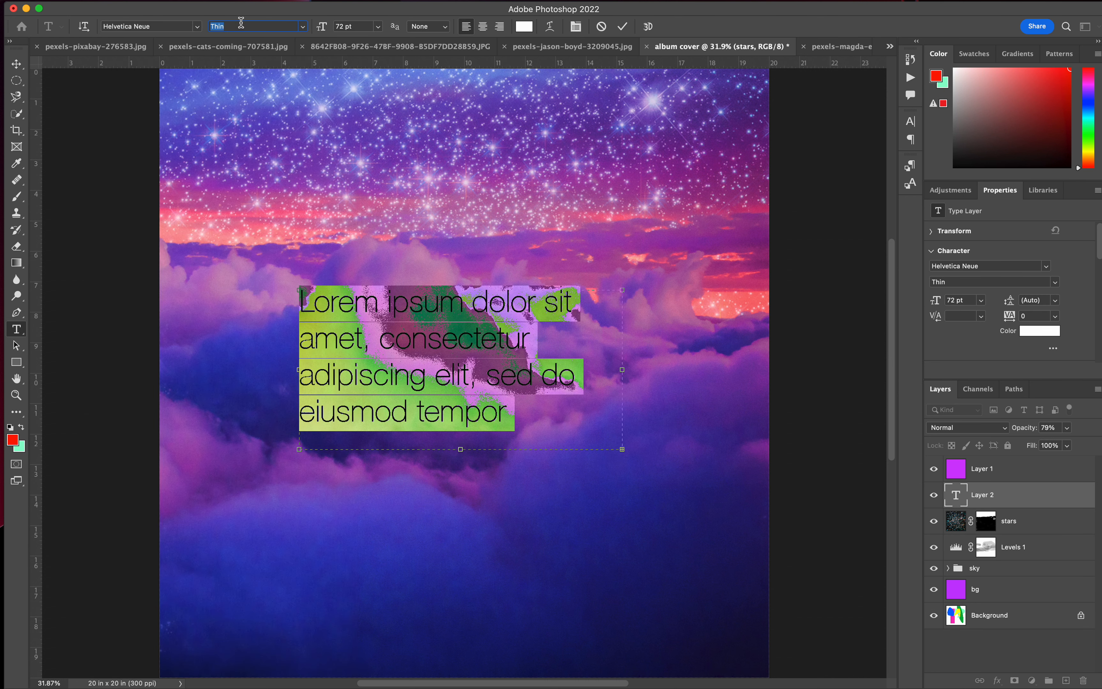
{"action": "left_click", "coordinate": [299, 26]}
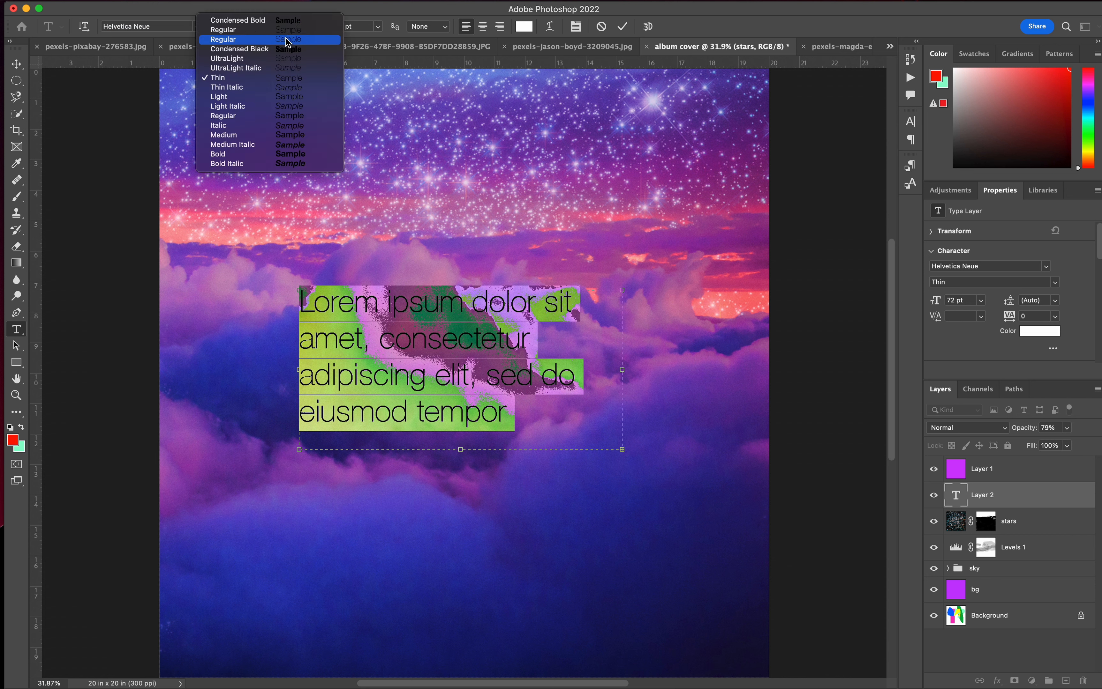
{"action": "left_click", "coordinate": [252, 154]}
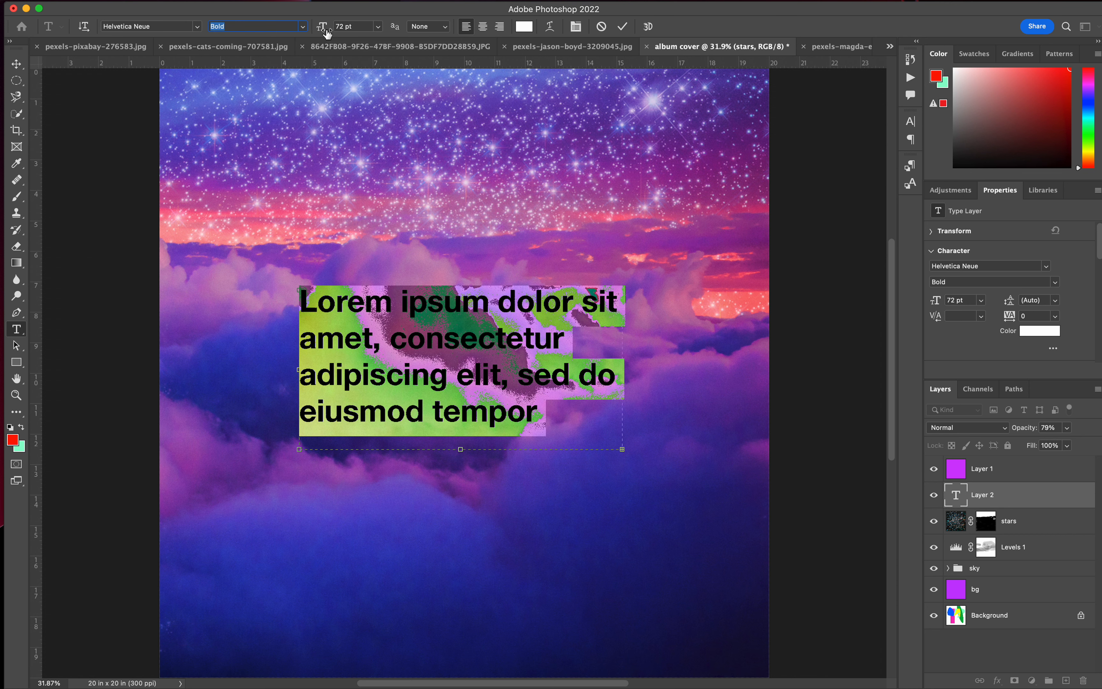
{"action": "left_click", "coordinate": [302, 26]}
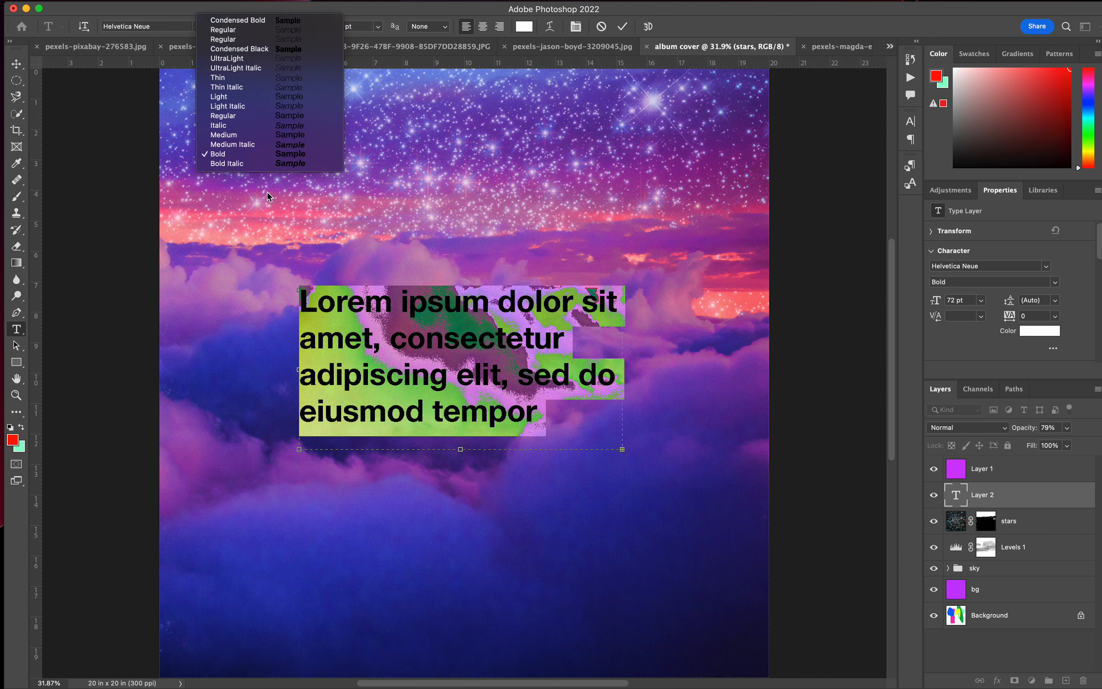
{"action": "left_click", "coordinate": [258, 167]}
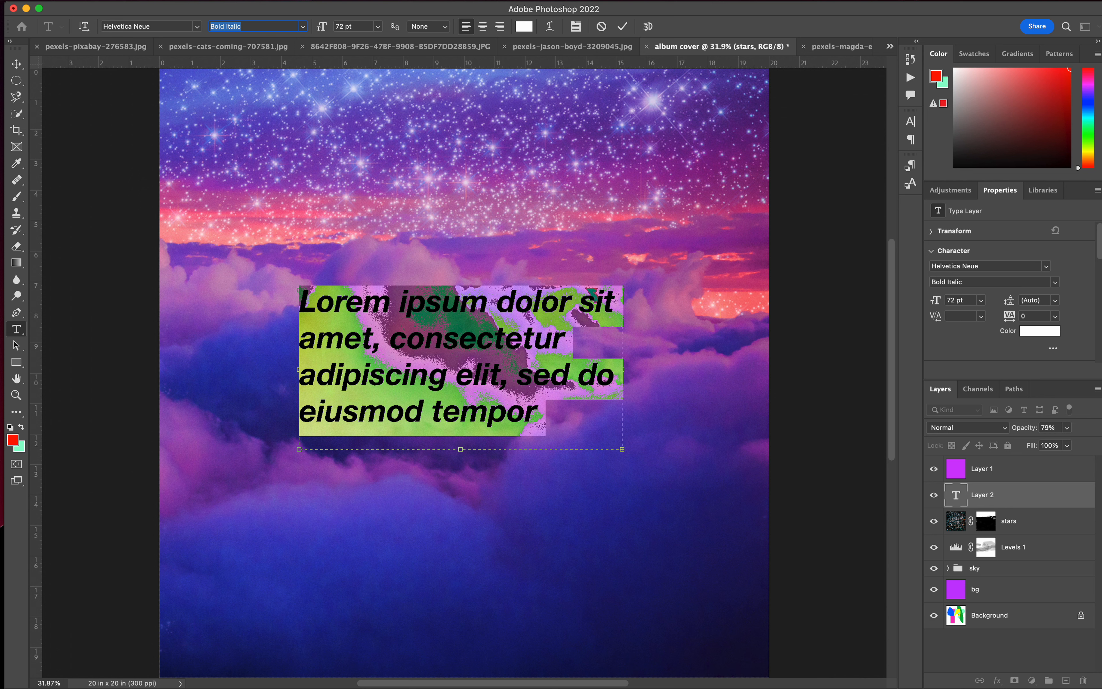
Replace the placeholder text with "sad girl" and move the title slightly right and down.
{"action": "left_click", "coordinate": [419, 320]}
{"action": "key", "text": "super+a"}
{"action": "type", "text": "Sad girl"}
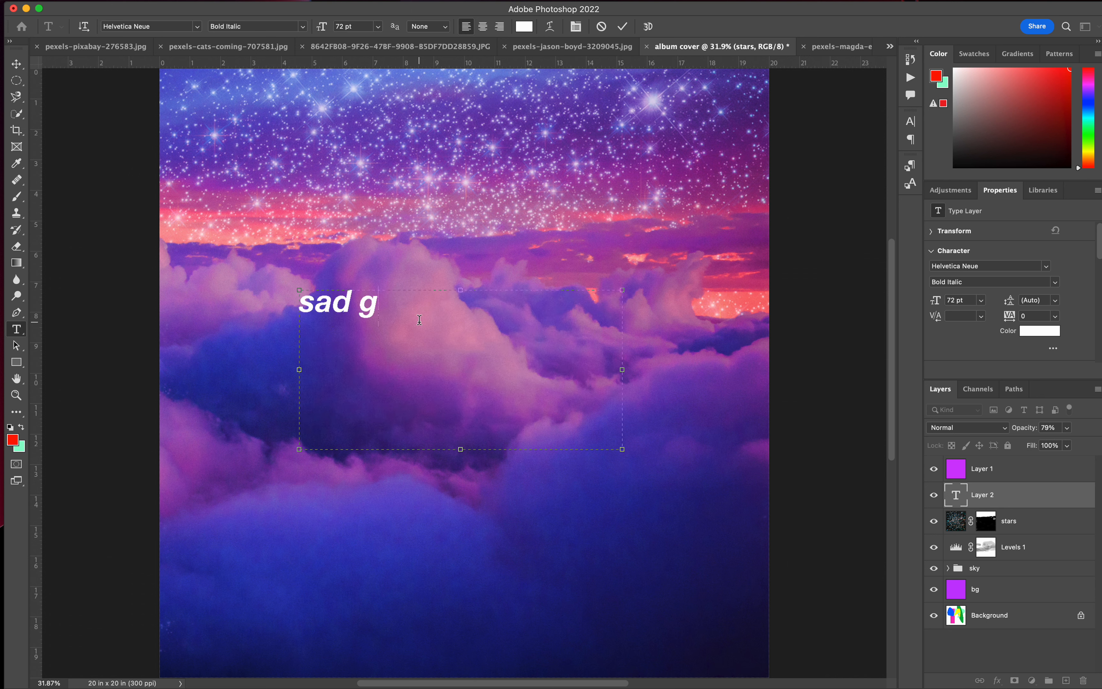
{"action": "left_click", "coordinate": [16, 64]}
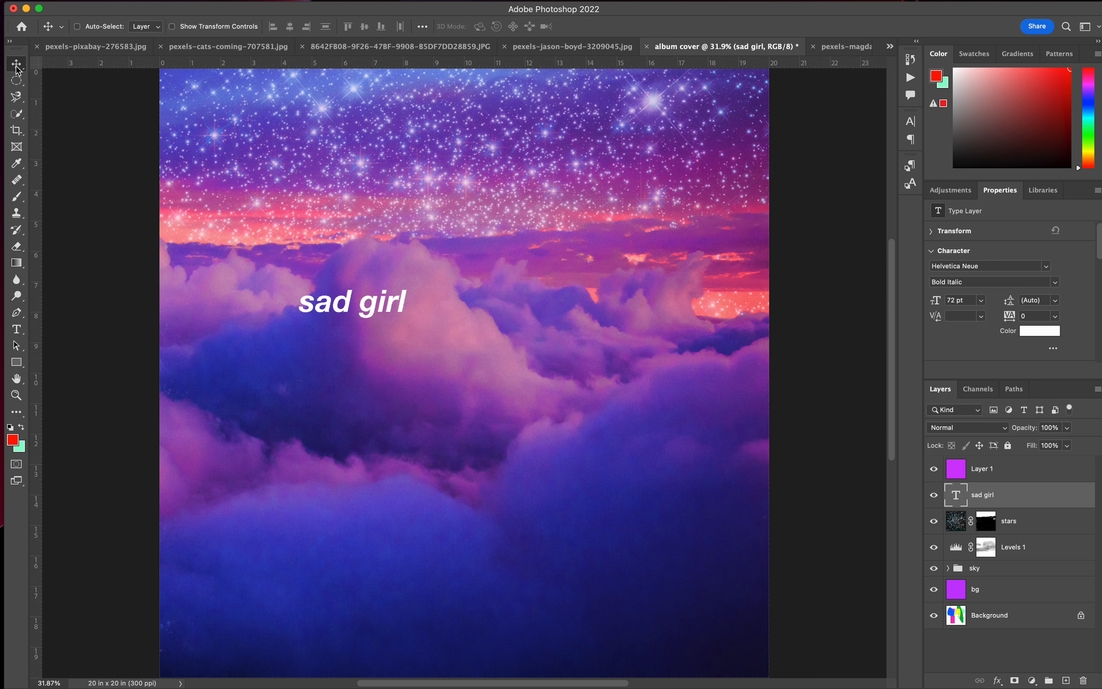
{"action": "left_click_drag", "start_coordinate": [354, 302], "coordinate": [403, 313]}
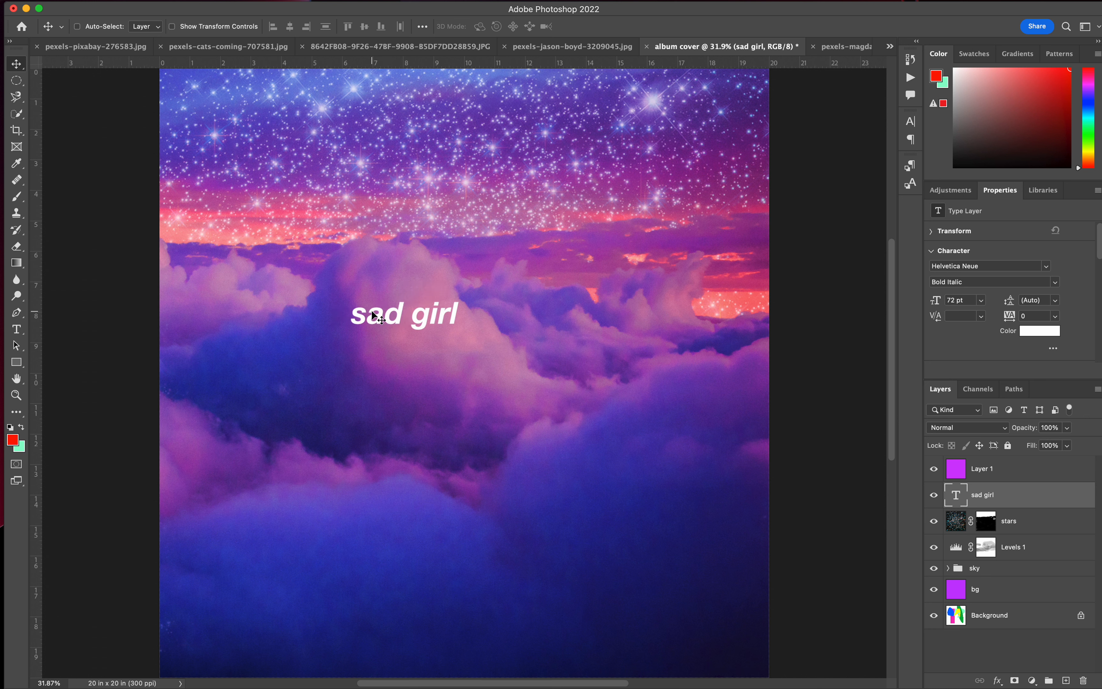
Set the whole "sad girl" title to 300 pt and extend its text box leftward to about 13.57 in wide.
{"action": "left_click", "coordinate": [17, 329]}
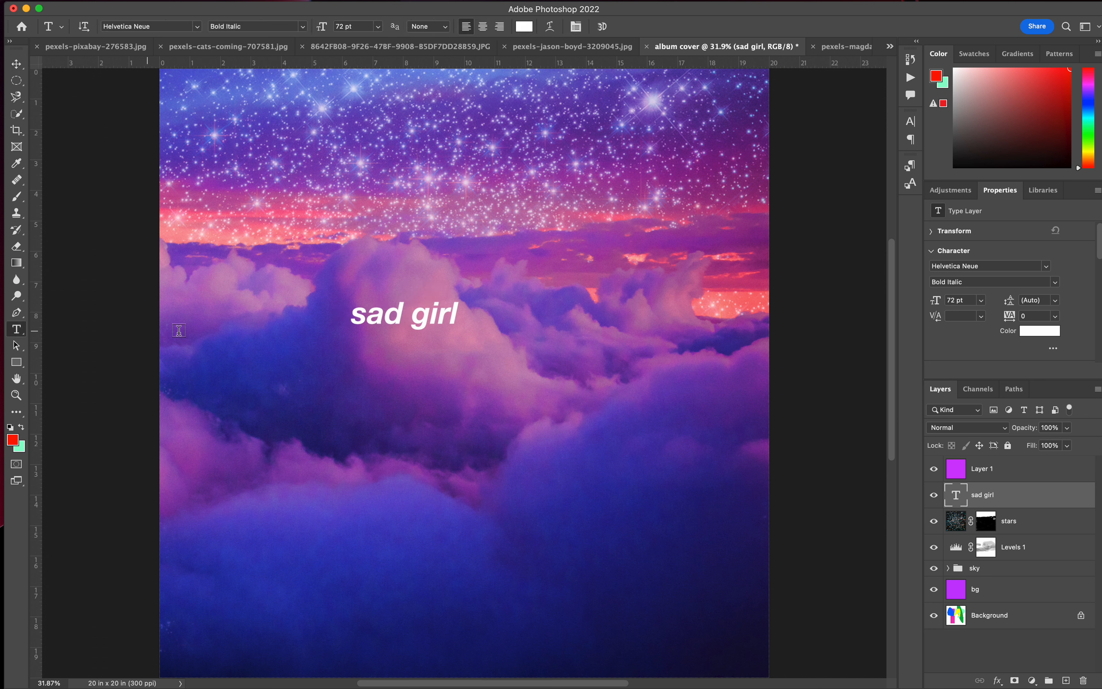
{"action": "double_click", "coordinate": [392, 316]}
{"action": "triple_click", "coordinate": [392, 314]}
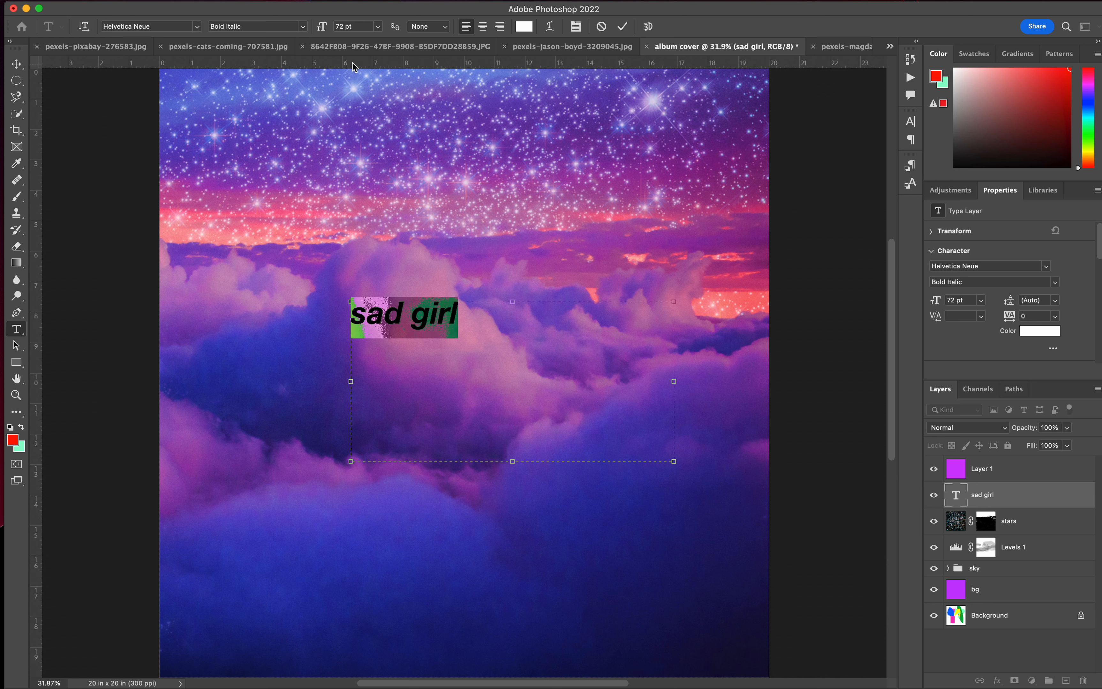
{"action": "left_click_drag", "start_coordinate": [364, 27], "coordinate": [247, 4]}
{"action": "type", "text": "300"}
{"action": "key", "text": "Return"}
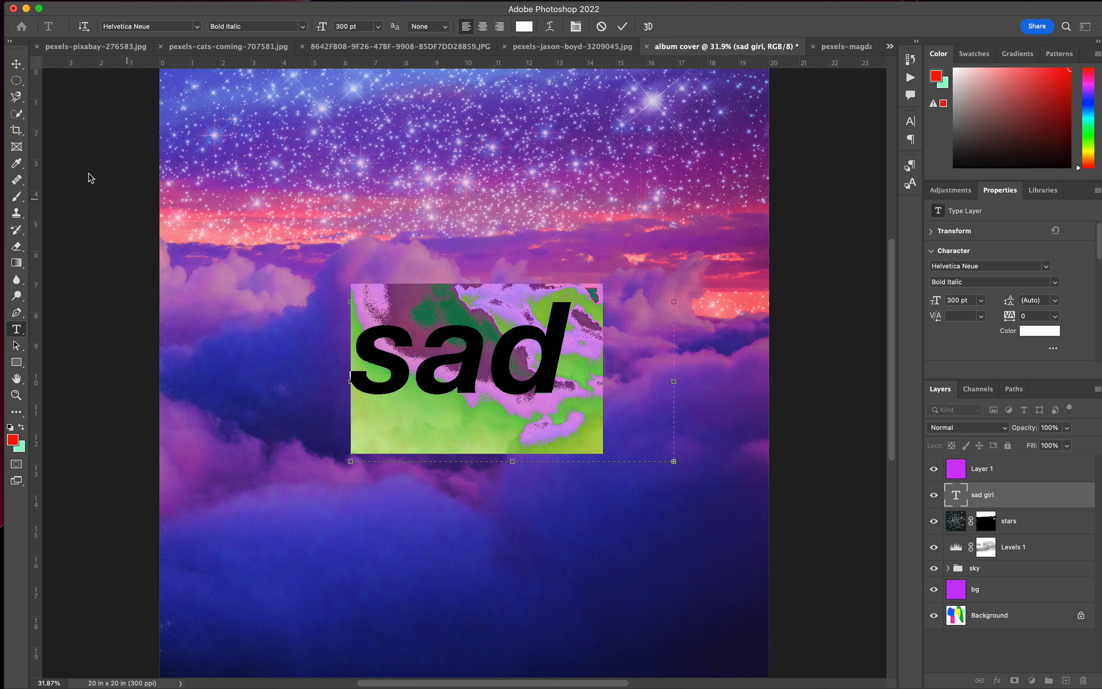
{"action": "left_click_drag", "start_coordinate": [348, 377], "coordinate": [259, 378]}
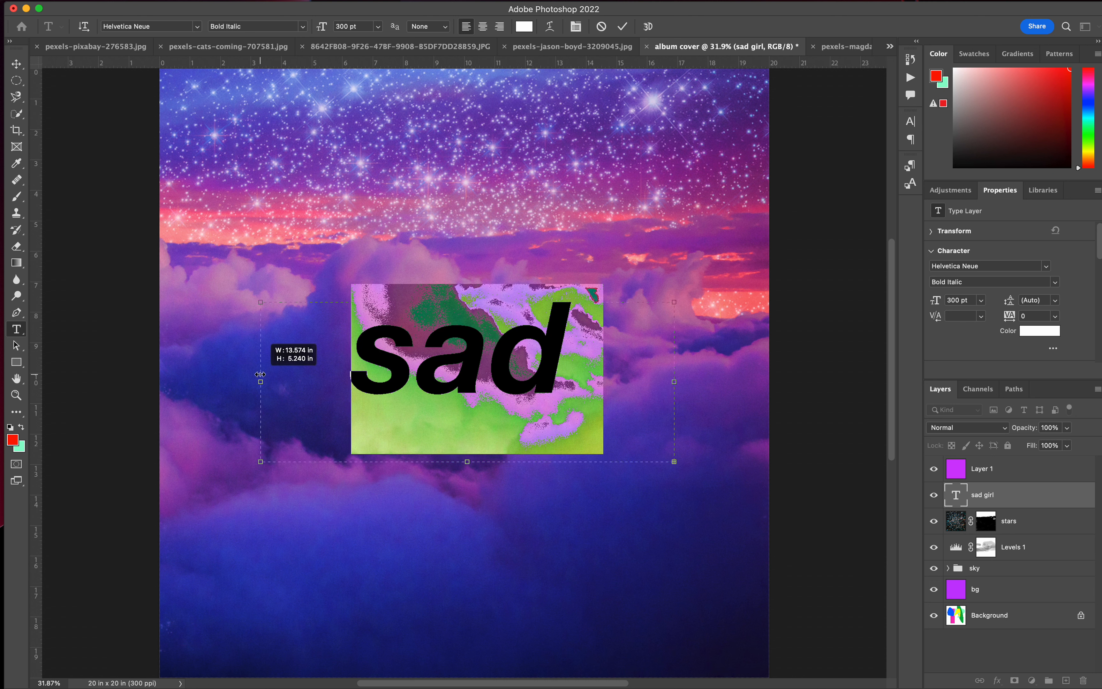
Try the title at 150 pt, settle on a font size of 200 pt and move it down over the dark cloud.
{"action": "left_click", "coordinate": [360, 27]}
{"action": "type", "text": "150"}
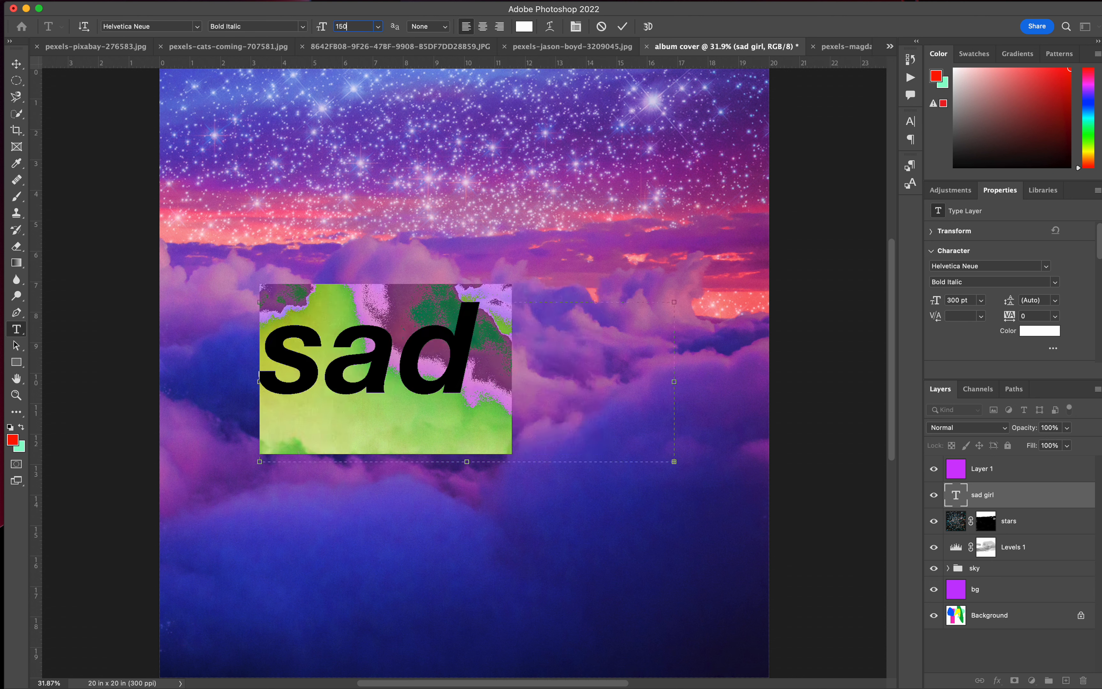
{"action": "key", "text": "Return"}
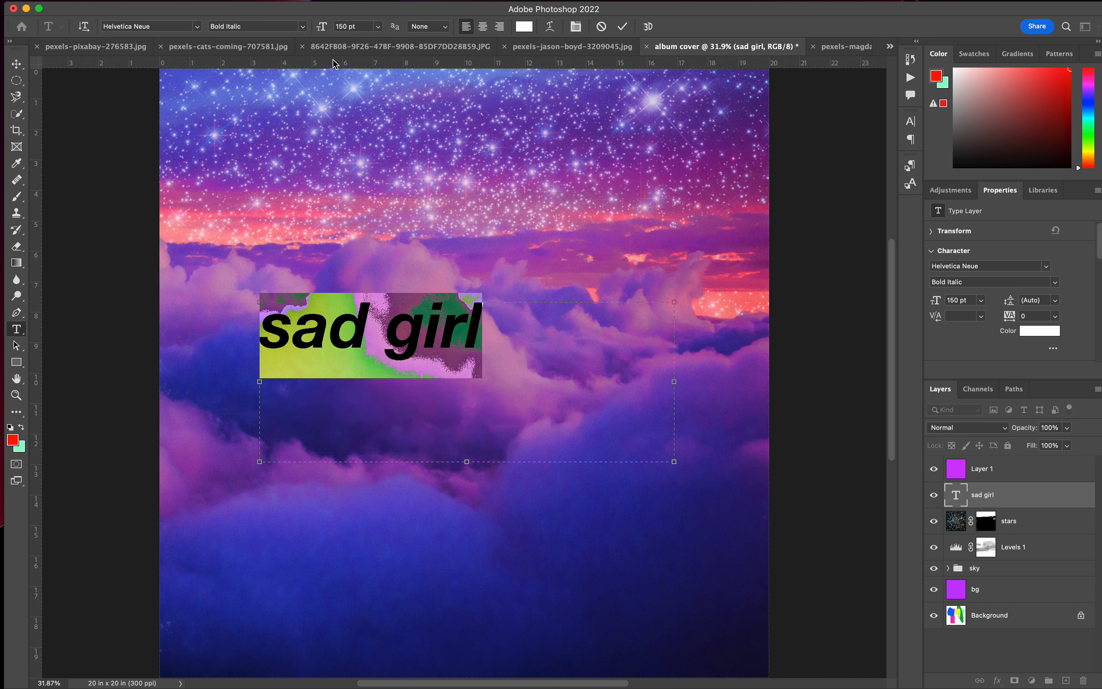
{"action": "left_click", "coordinate": [353, 26]}
{"action": "type", "text": "2"}
{"action": "key", "text": "Return"}
{"action": "left_click", "coordinate": [347, 26]}
{"action": "type", "text": "200"}
{"action": "key", "text": "Return"}
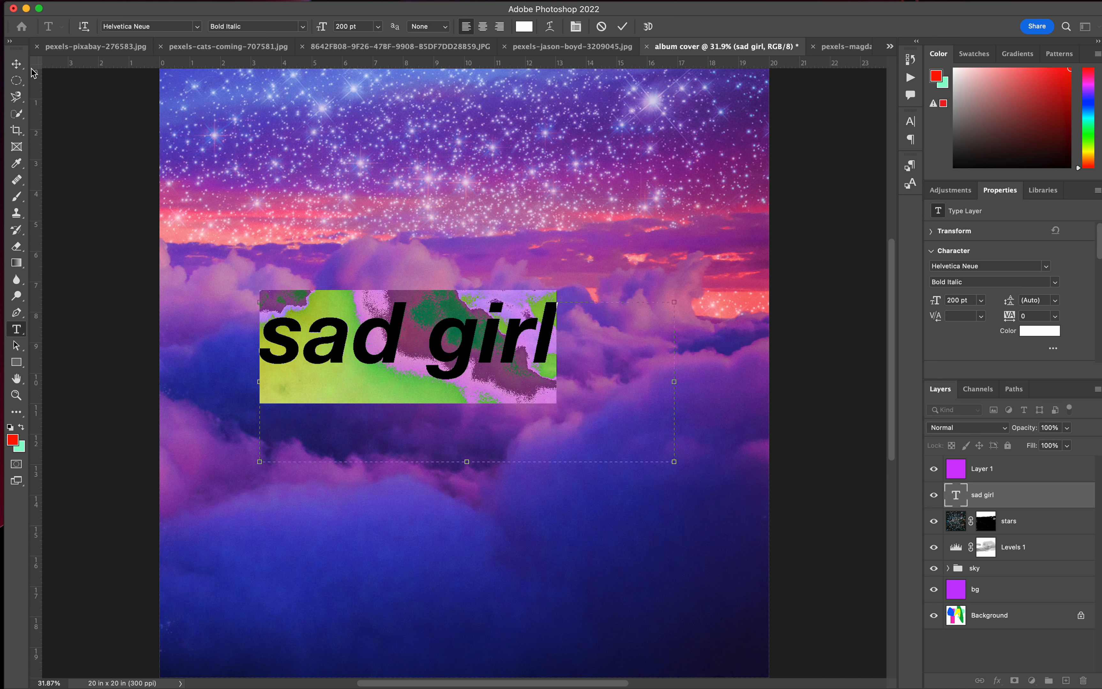
{"action": "left_click", "coordinate": [16, 64]}
{"action": "left_click_drag", "start_coordinate": [443, 349], "coordinate": [433, 396]}
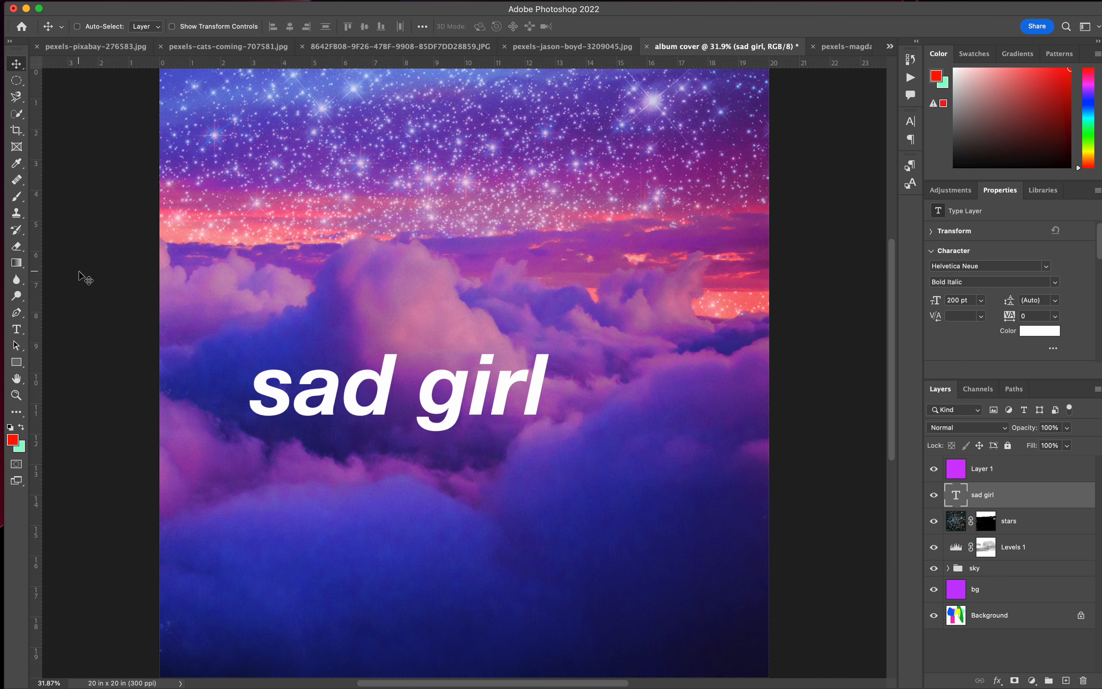
Add the text "Ariana Grande" in the canvas's lower-left corner in Helvetica Neue Thin at 36 pt.
{"action": "left_click", "coordinate": [16, 329]}
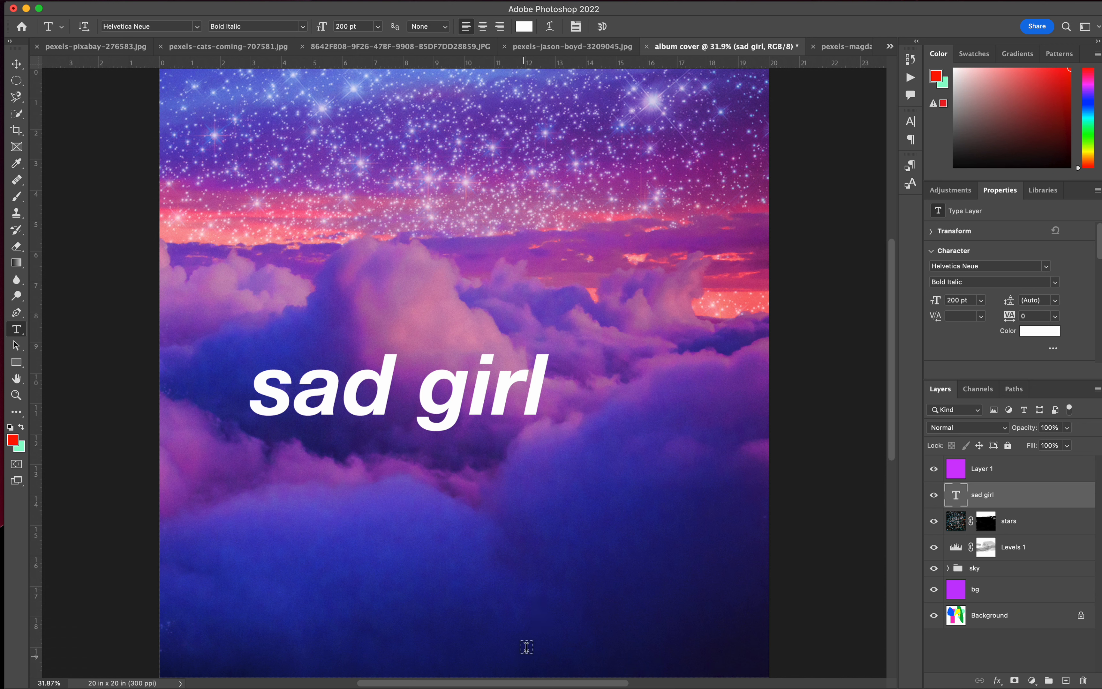
{"action": "left_click", "coordinate": [171, 667]}
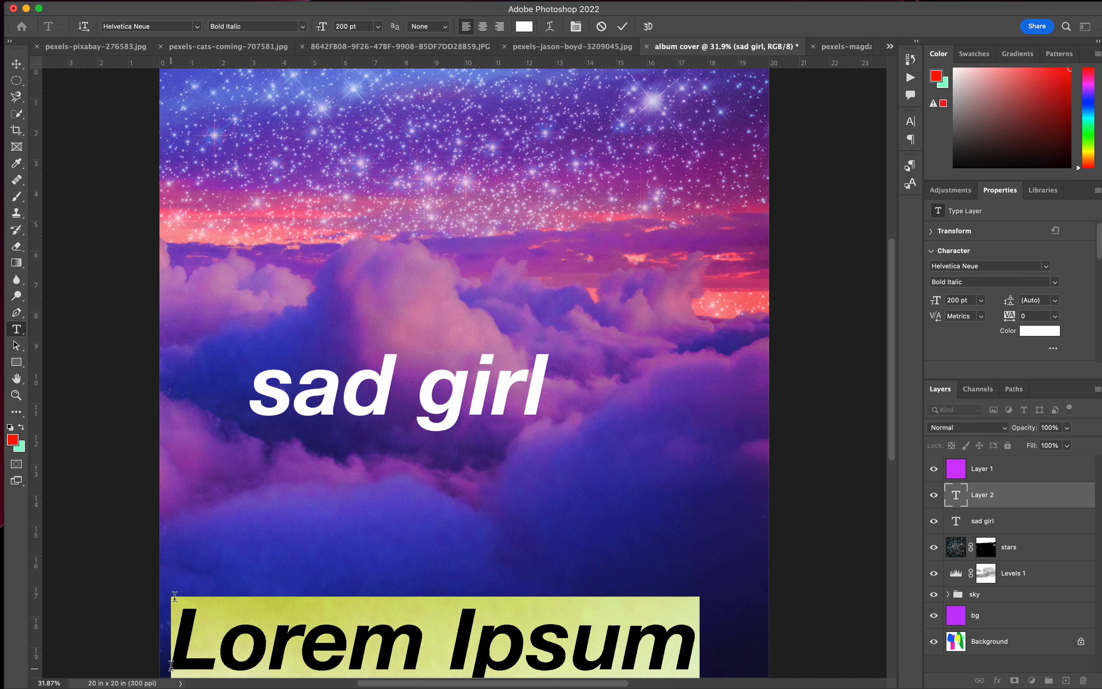
{"action": "left_click", "coordinate": [301, 27]}
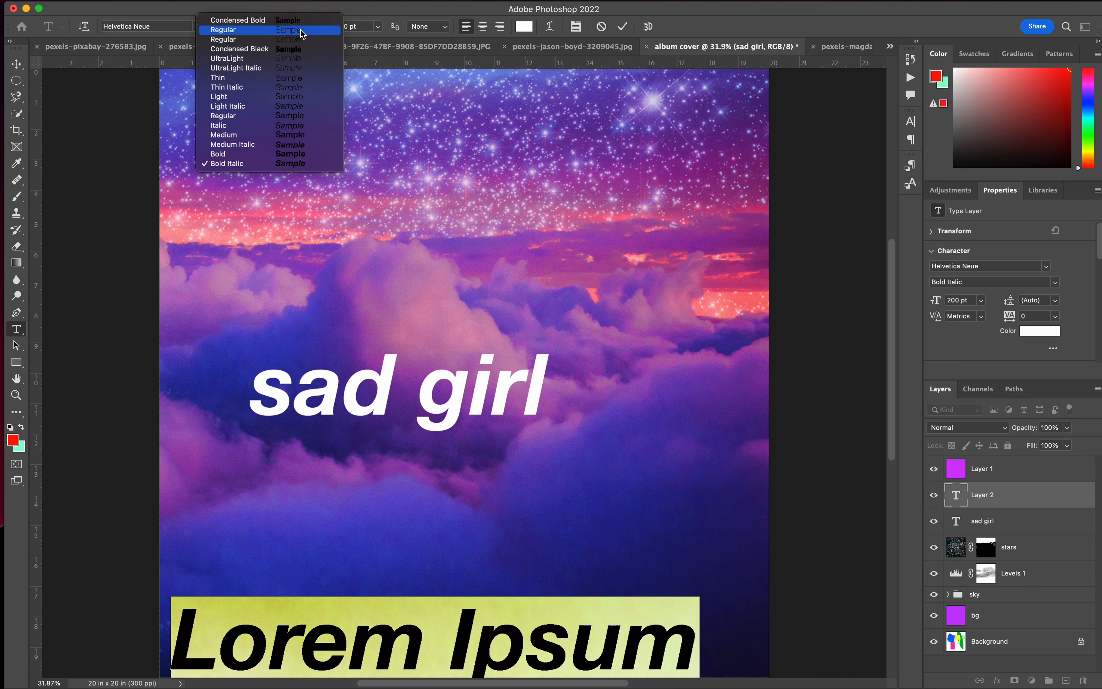
{"action": "left_click", "coordinate": [236, 77]}
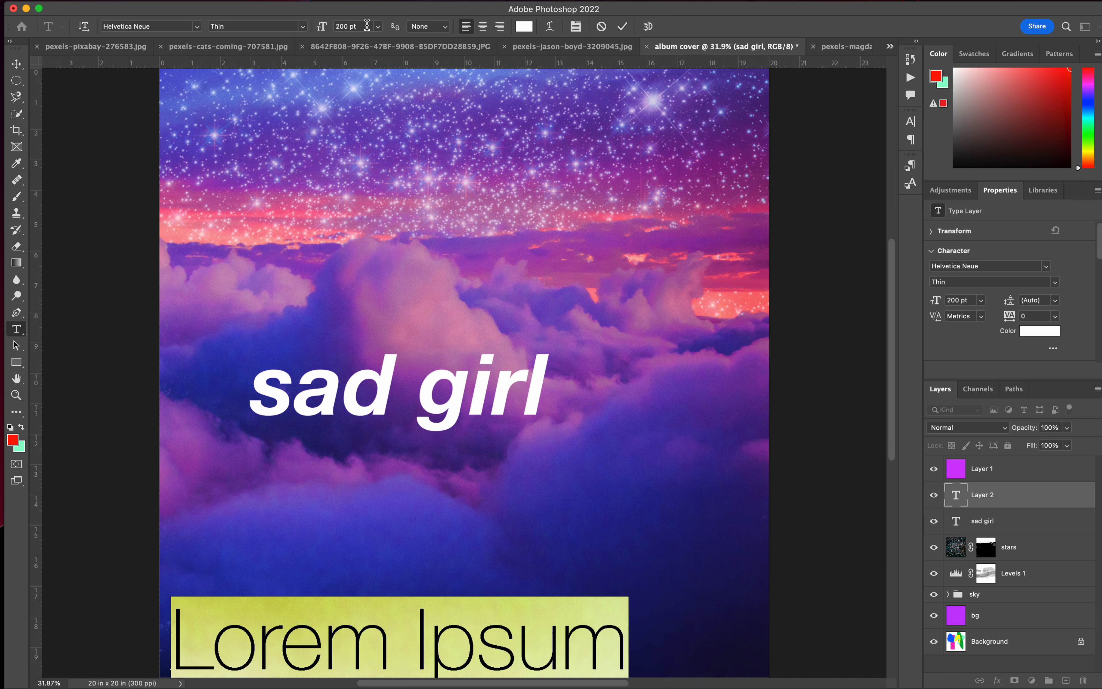
{"action": "left_click", "coordinate": [378, 27]}
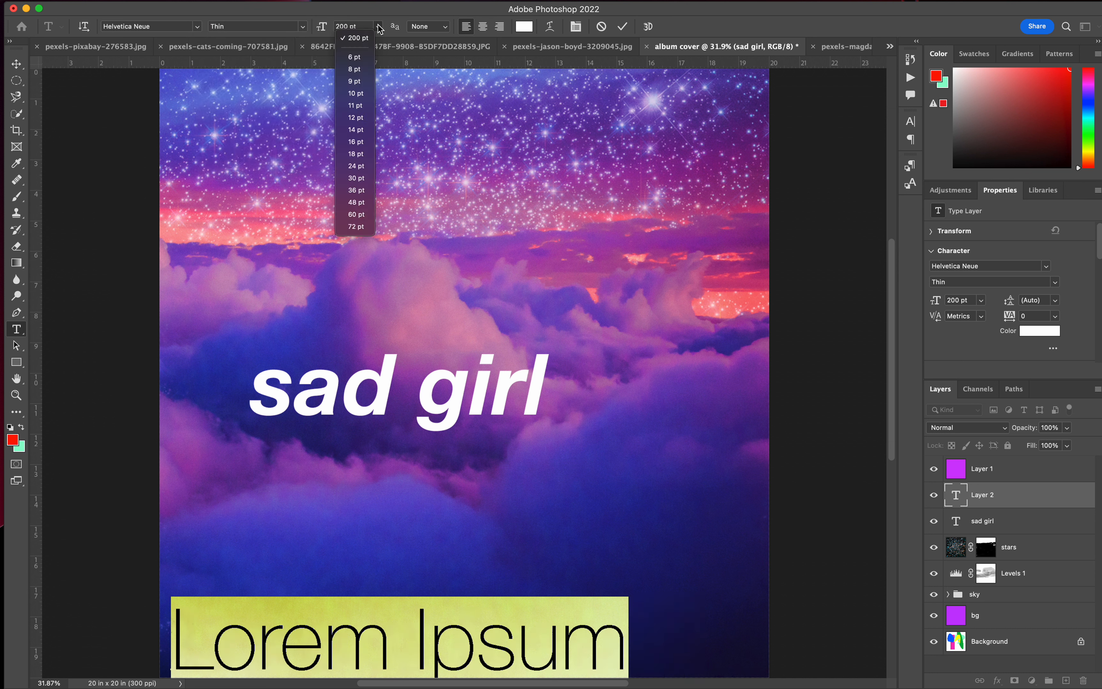
{"action": "left_click", "coordinate": [357, 190]}
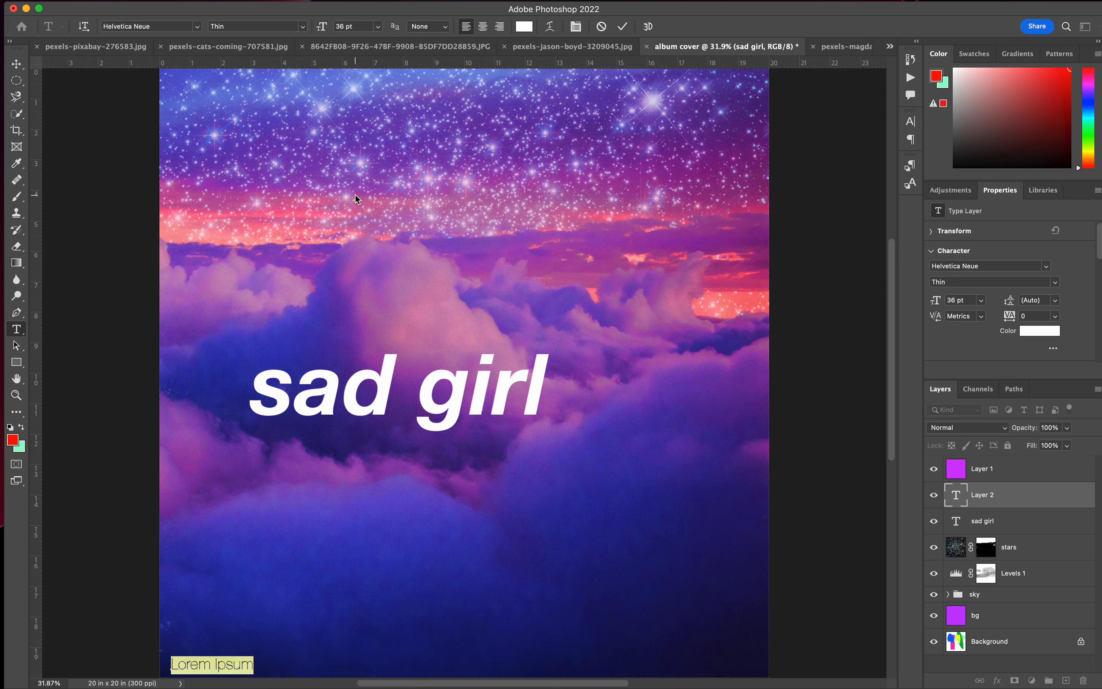
{"action": "key", "text": "BackSpace"}
{"action": "type", "text": "Ariana Grande"}
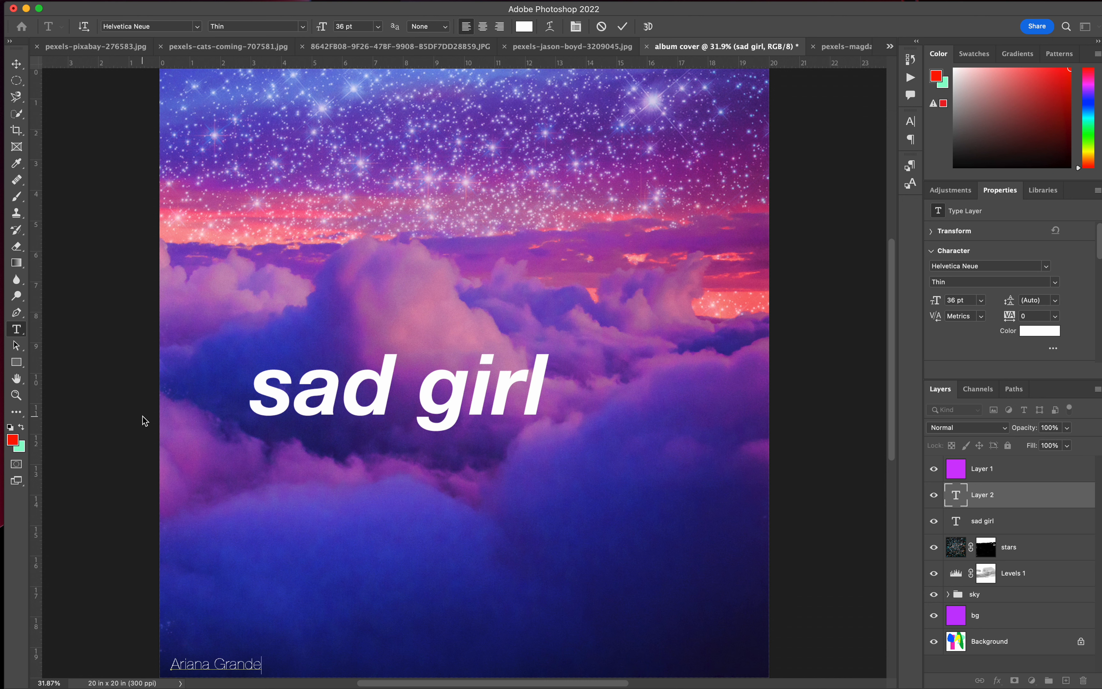
{"action": "left_click", "coordinate": [133, 408]}
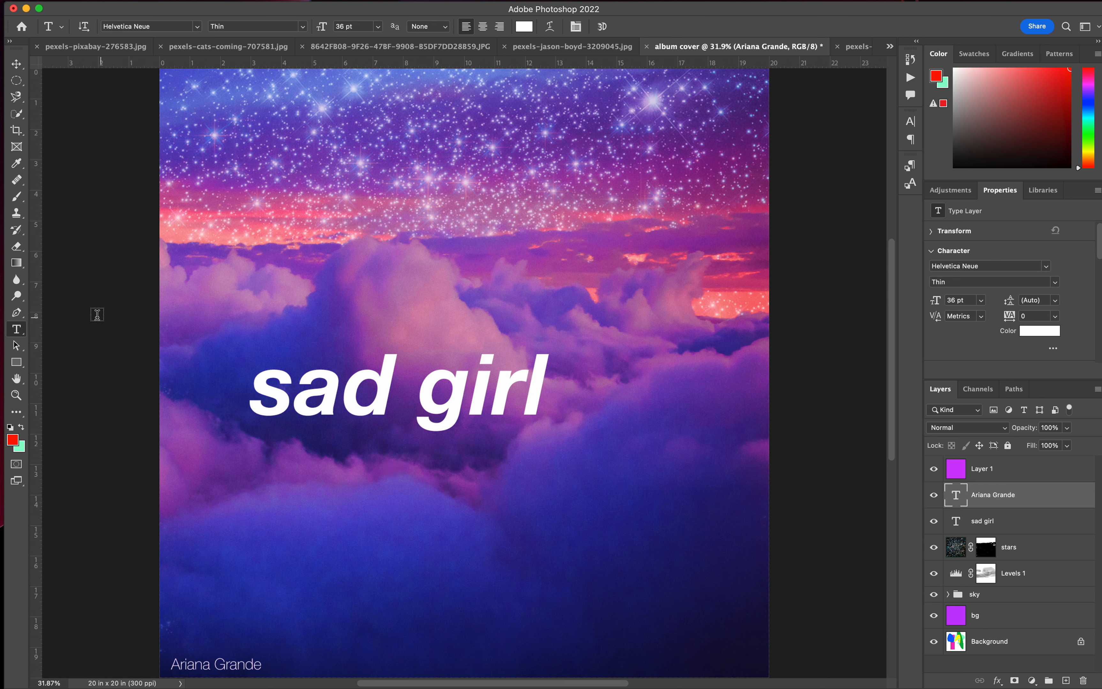
Add the vertical text "sad girl" in 36 pt Thin and position it along the canvas's left edge beside the upper clouds.
{"action": "left_click", "coordinate": [19, 330]}
{"action": "left_click", "coordinate": [57, 342]}
{"action": "left_click", "coordinate": [164, 185]}
{"action": "type", "text": "sa"}
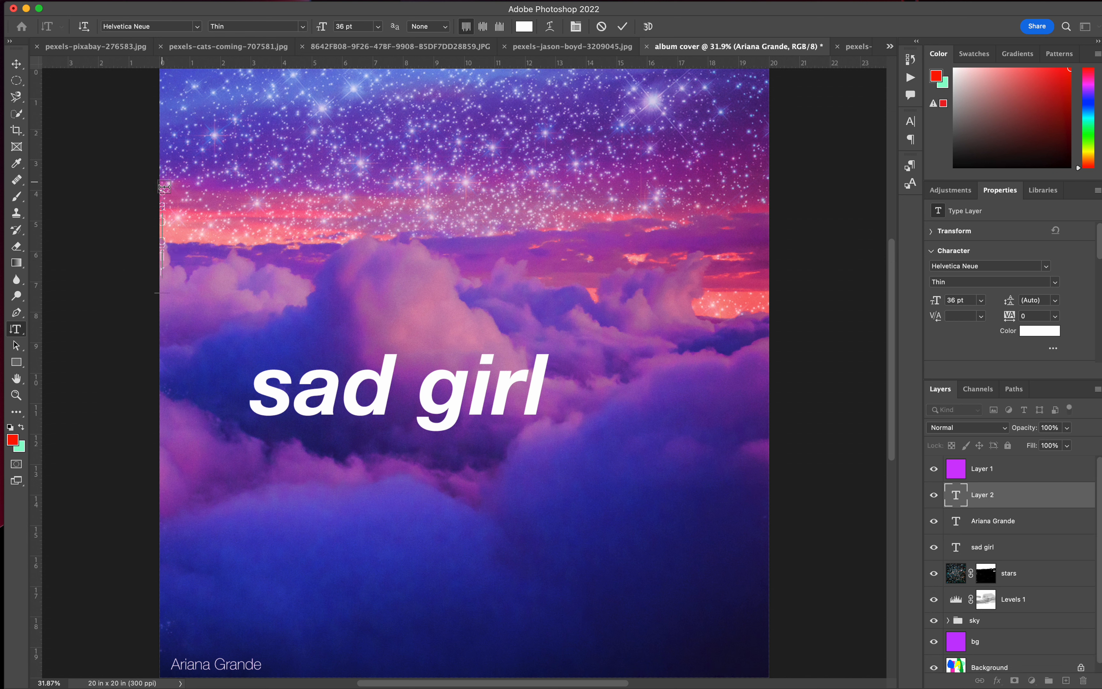
{"action": "key", "text": "BackSpace"}
{"action": "key", "text": "BackSpace"}
{"action": "left_click", "coordinate": [16, 64]}
{"action": "left_click_drag", "start_coordinate": [165, 210], "coordinate": [185, 285]}
{"action": "left_click_drag", "start_coordinate": [364, 402], "coordinate": [347, 402]}
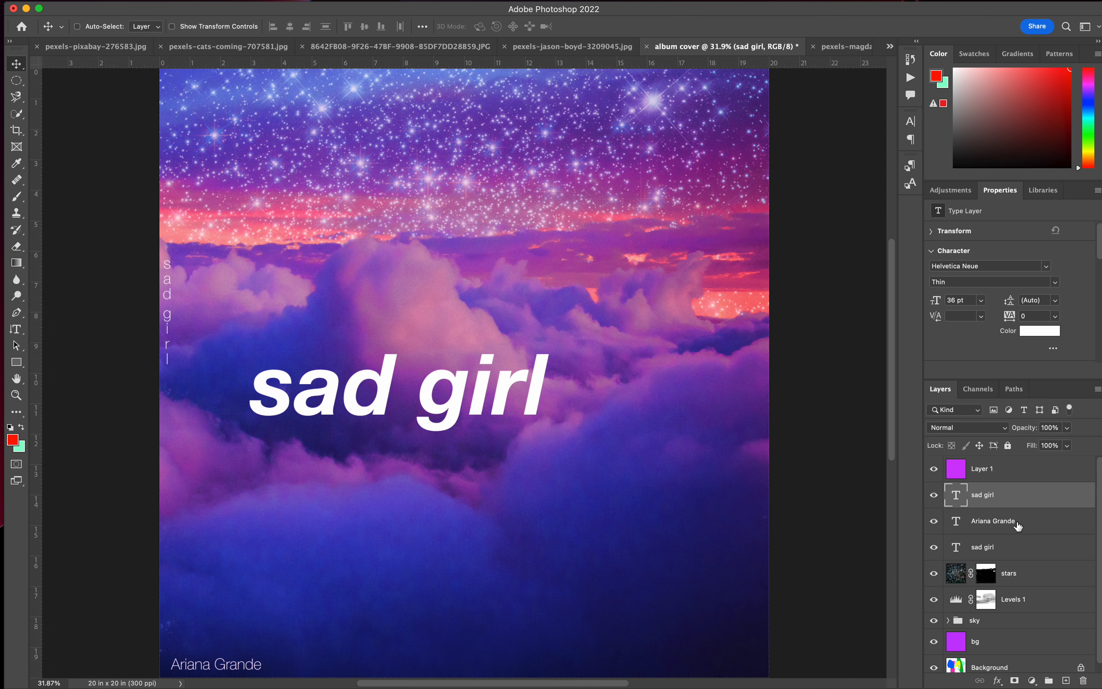
Nudge the large "sad girl" title slightly right and check the blend mode options of the stars layer.
{"action": "left_click", "coordinate": [1008, 547]}
{"action": "left_click_drag", "start_coordinate": [449, 404], "coordinate": [458, 405]}
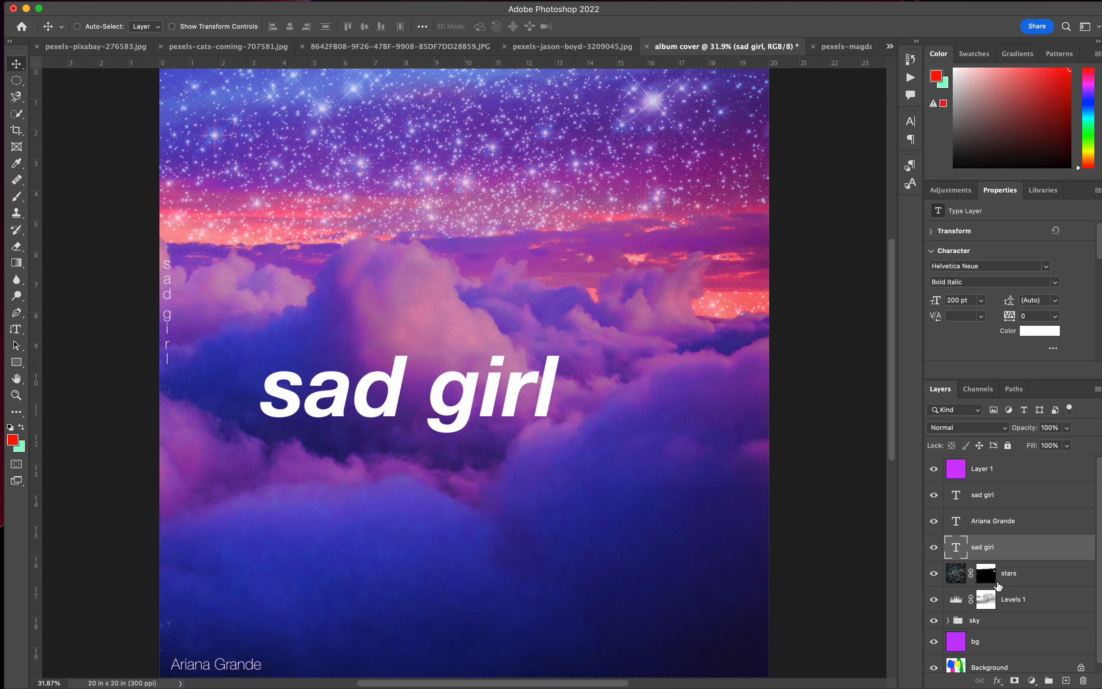
{"action": "left_click", "coordinate": [1024, 580]}
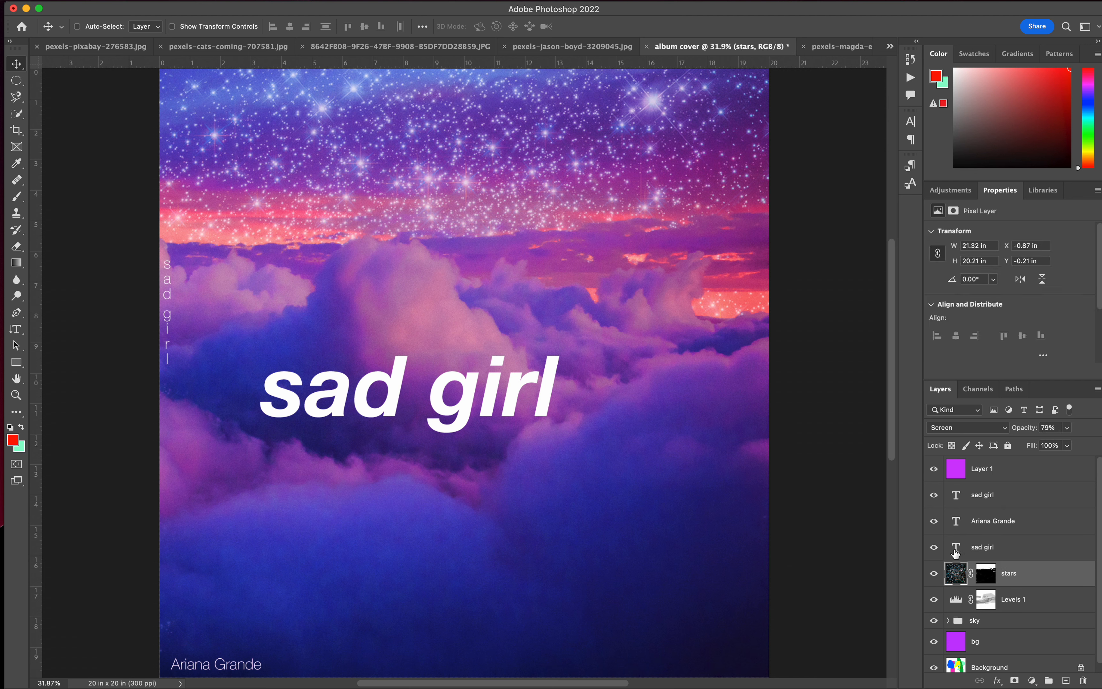
{"action": "left_click", "coordinate": [999, 427]}
{"action": "left_click", "coordinate": [1021, 490]}
Set the large "sad girl" title's blend mode to Soft Light and duplicate its layer.
{"action": "left_click", "coordinate": [934, 547]}
{"action": "left_click", "coordinate": [934, 547]}
{"action": "left_click", "coordinate": [992, 552]}
{"action": "left_click", "coordinate": [1007, 430]}
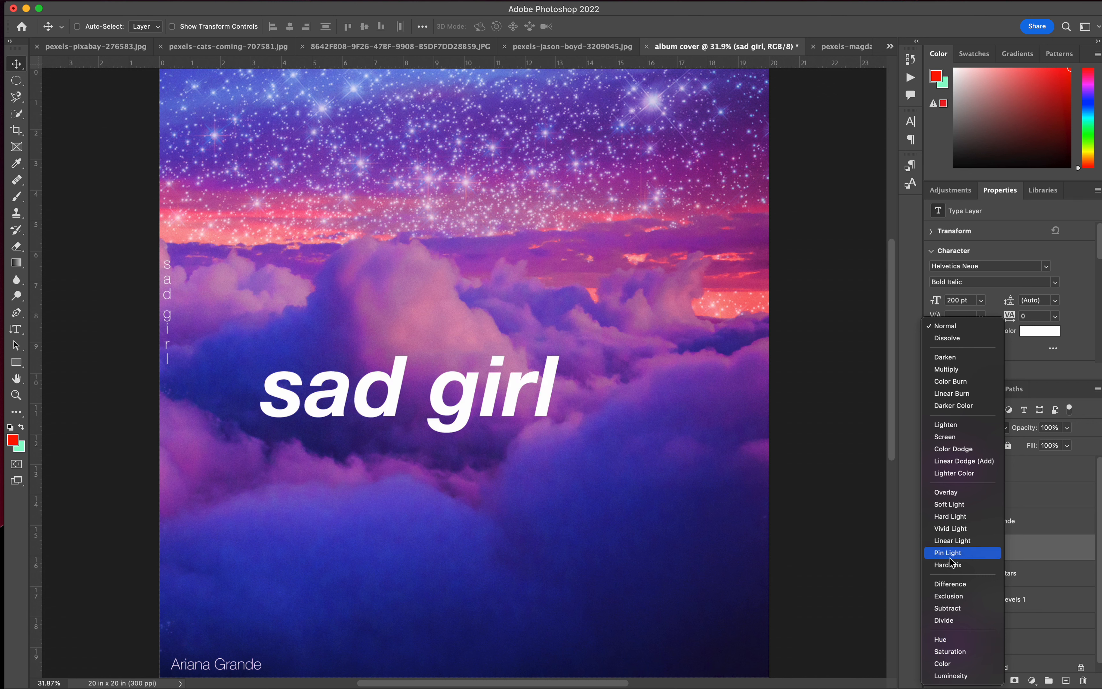
{"action": "left_click", "coordinate": [947, 505]}
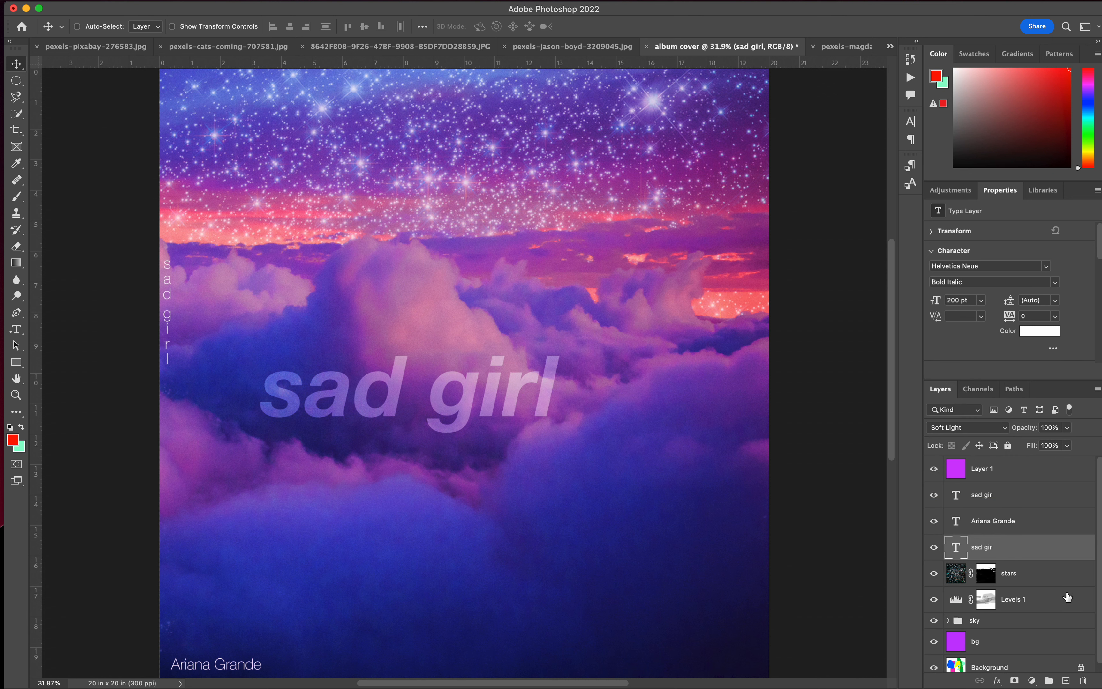
{"action": "key", "text": "super+j"}
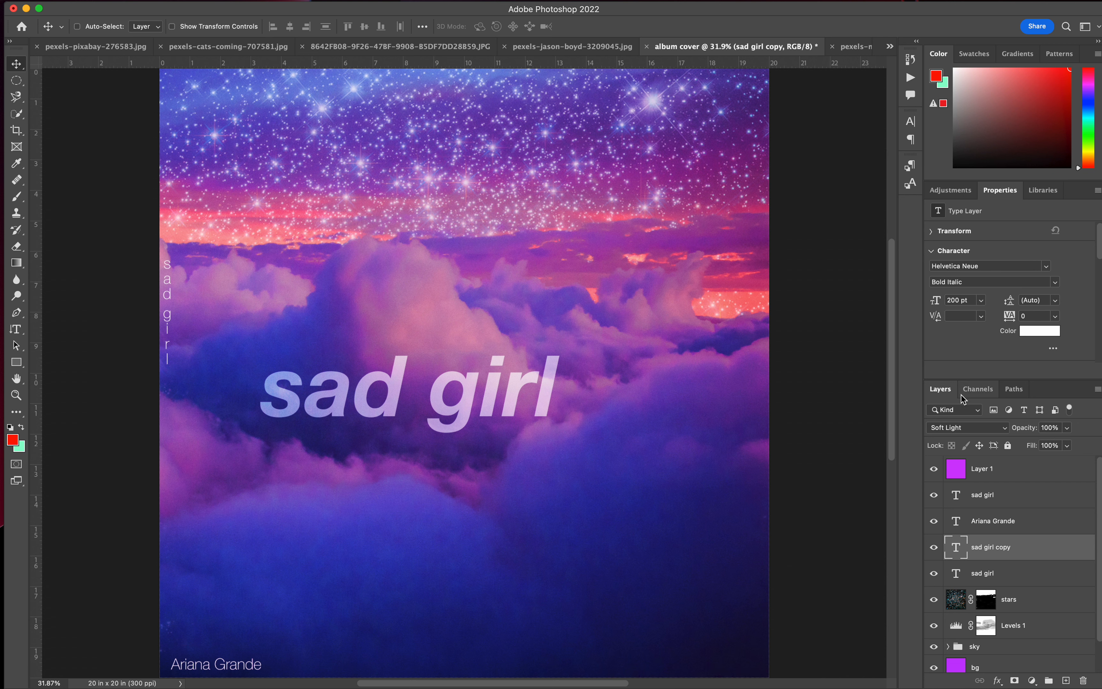
{"action": "left_click", "coordinate": [978, 430]}
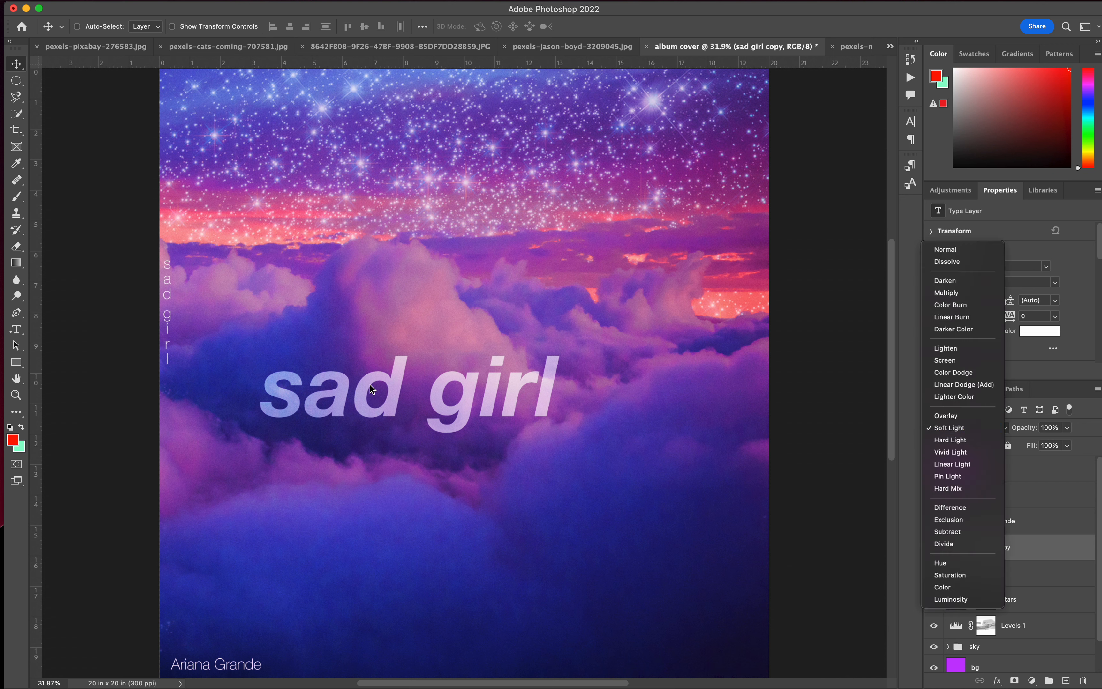
{"action": "left_click", "coordinate": [1091, 611]}
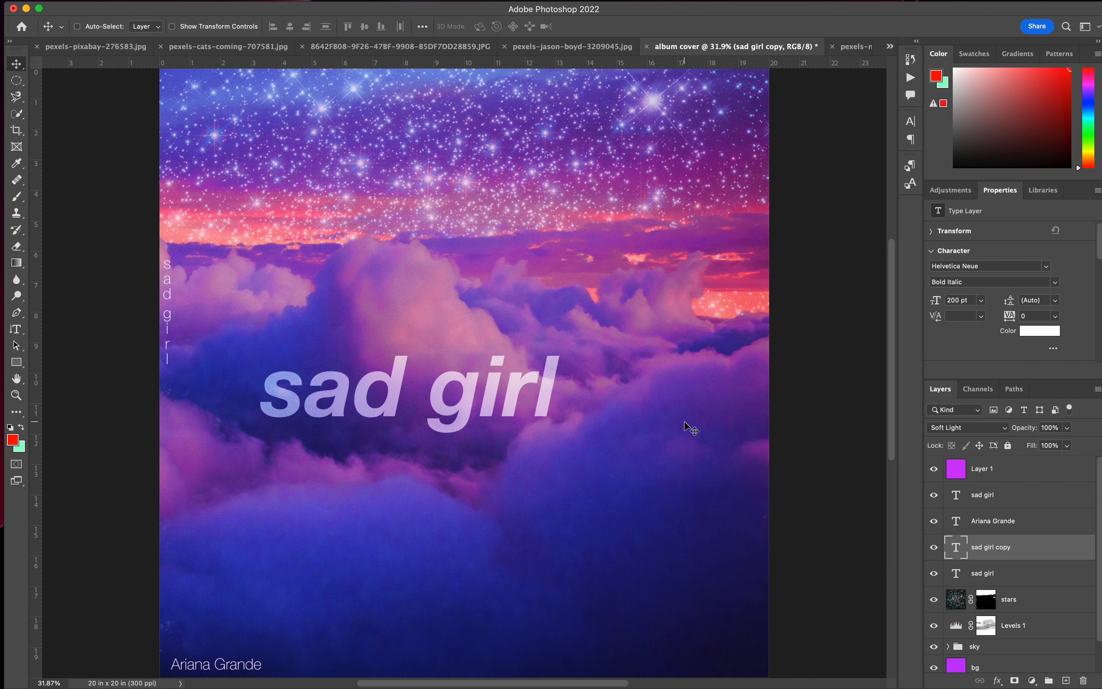
{"action": "left_click", "coordinate": [24, 333]}
{"action": "right_click", "coordinate": [27, 338]}
{"action": "left_click", "coordinate": [44, 336]}
{"action": "right_click", "coordinate": [14, 333]}
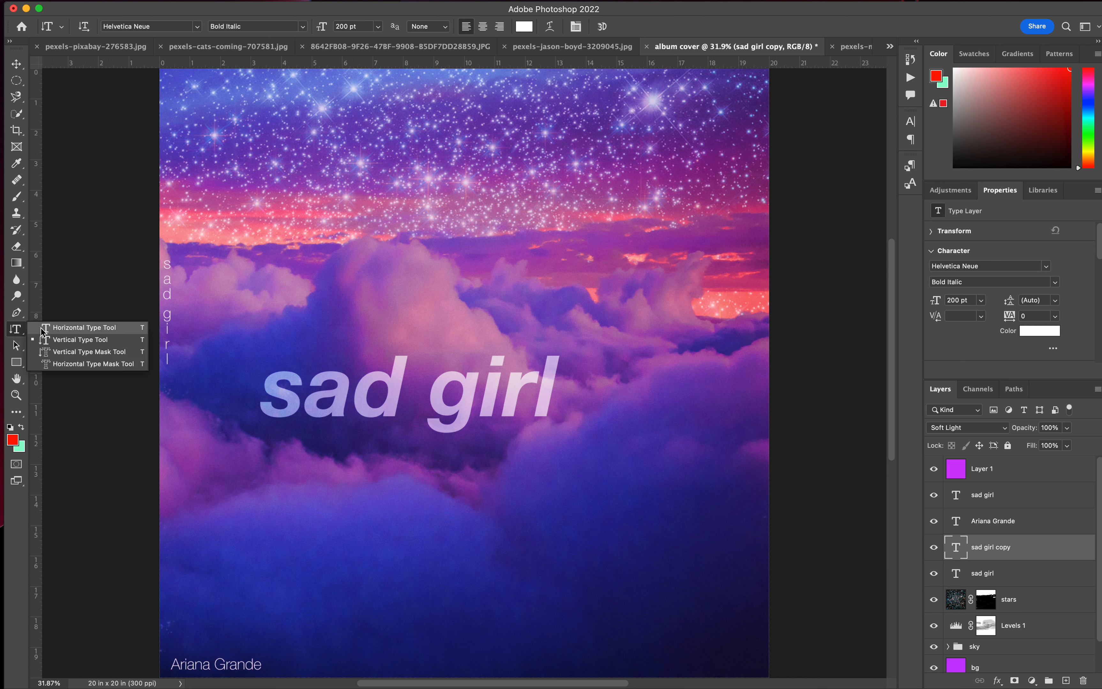
{"action": "left_click", "coordinate": [42, 331]}
{"action": "double_click", "coordinate": [419, 394]}
{"action": "left_click", "coordinate": [420, 395]}
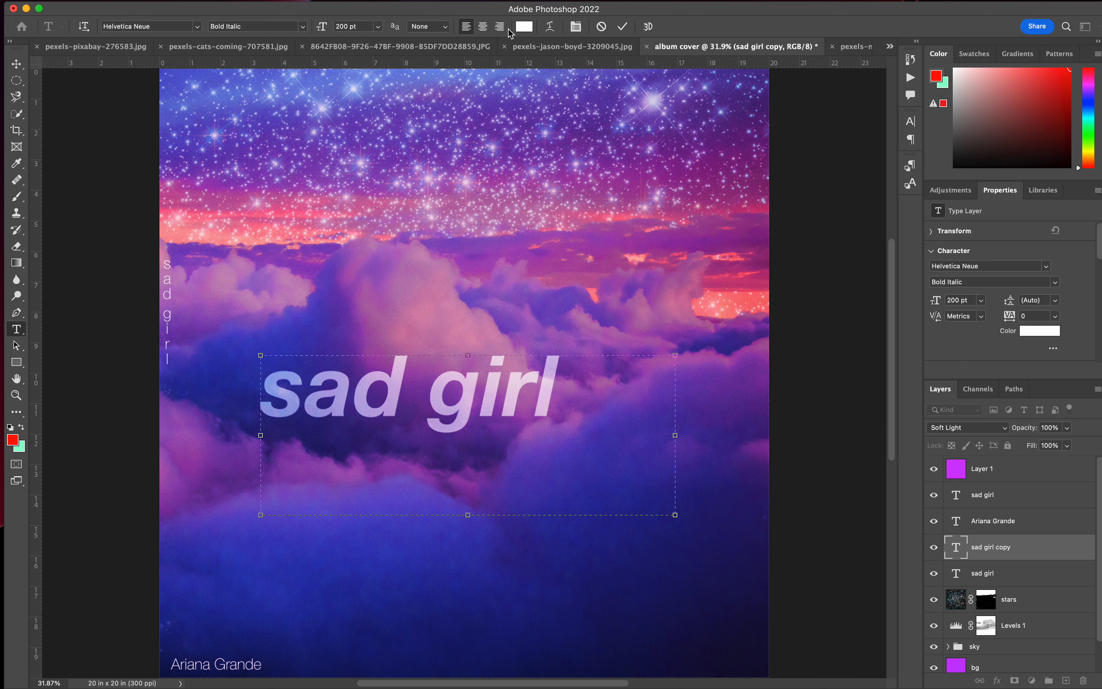
{"action": "left_click", "coordinate": [105, 177]}
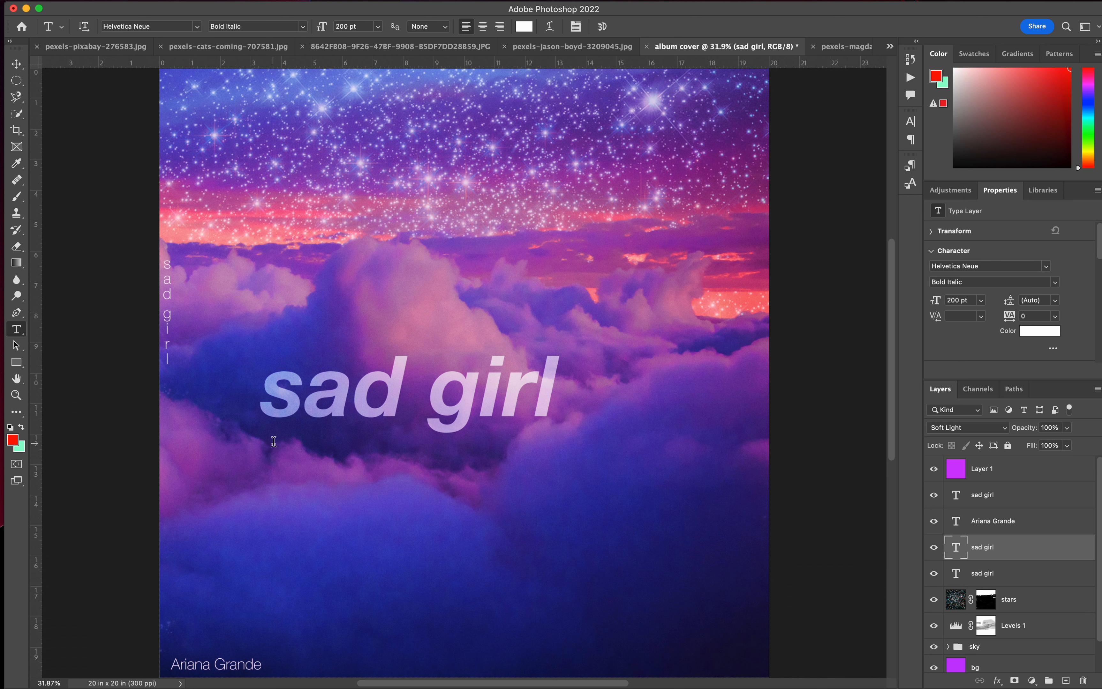
Save the document on the computer as album cover.psd in the Downloads folder with Maximize Compatibility enabled.
{"action": "left_click", "coordinate": [100, 0]}
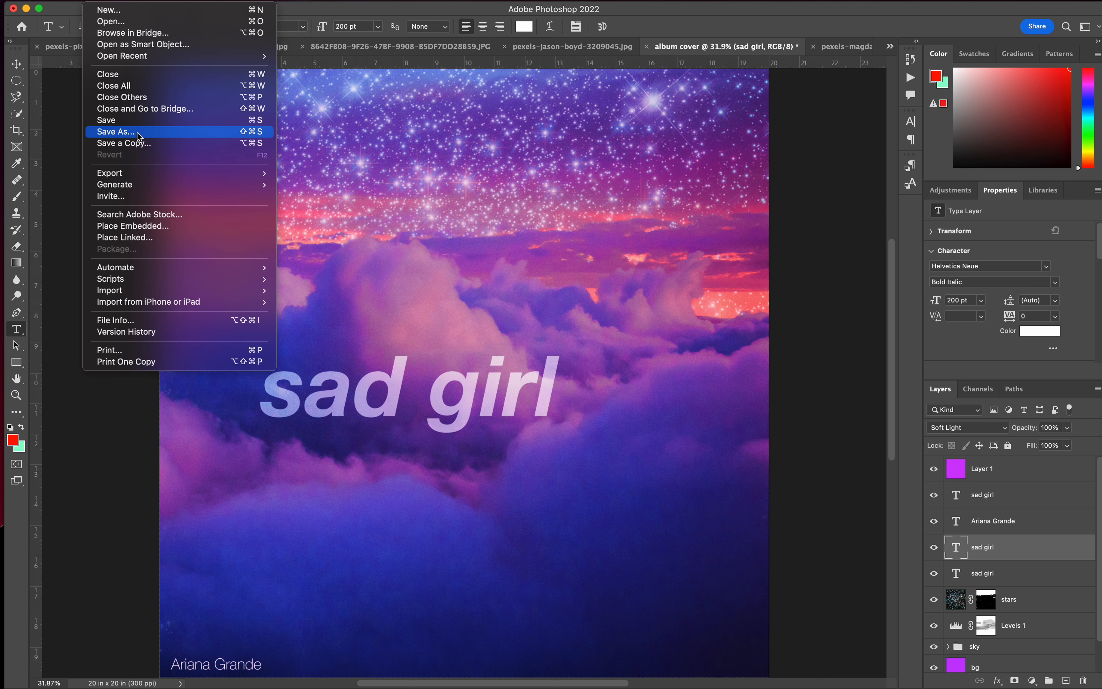
{"action": "left_click", "coordinate": [116, 131]}
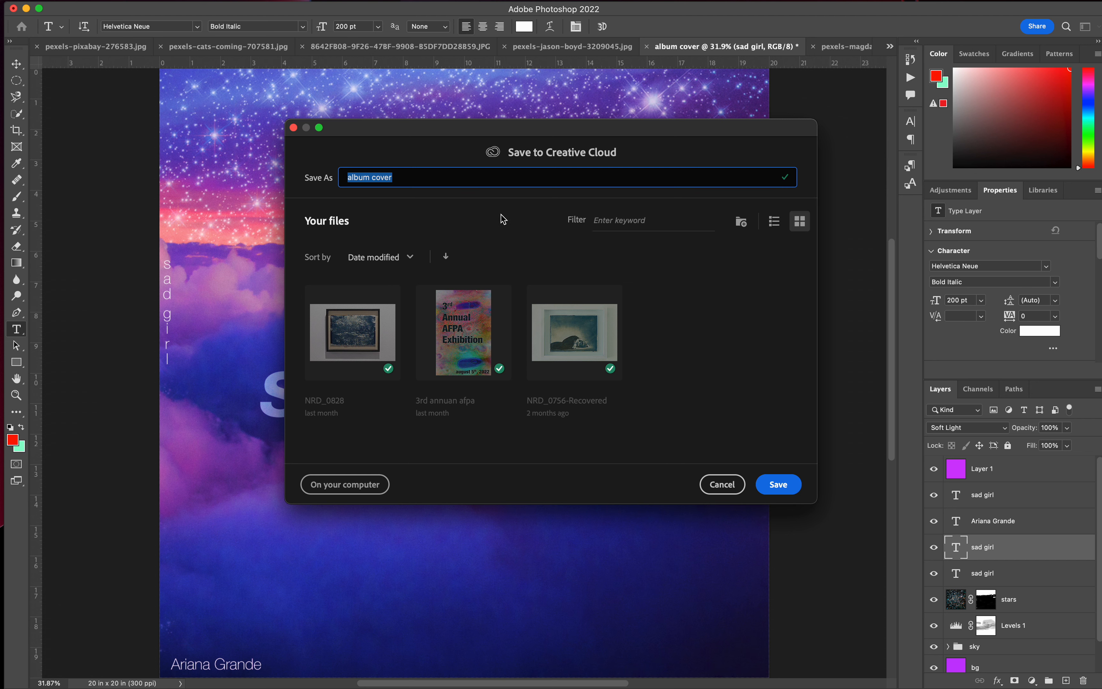
{"action": "left_click", "coordinate": [365, 485]}
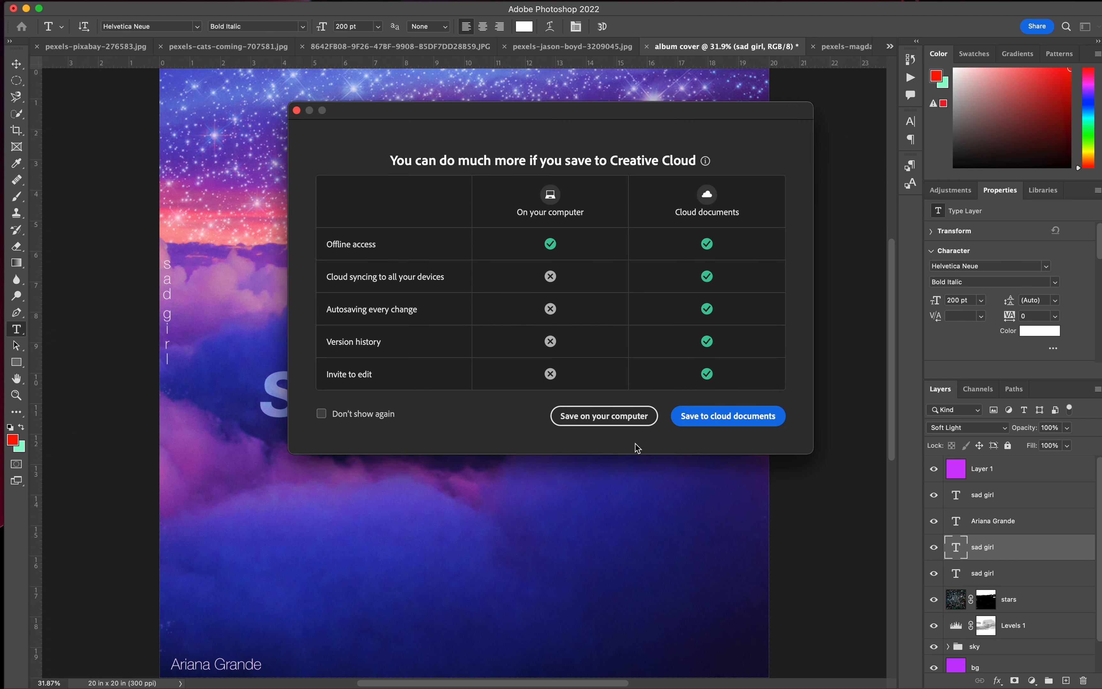
{"action": "left_click", "coordinate": [628, 427]}
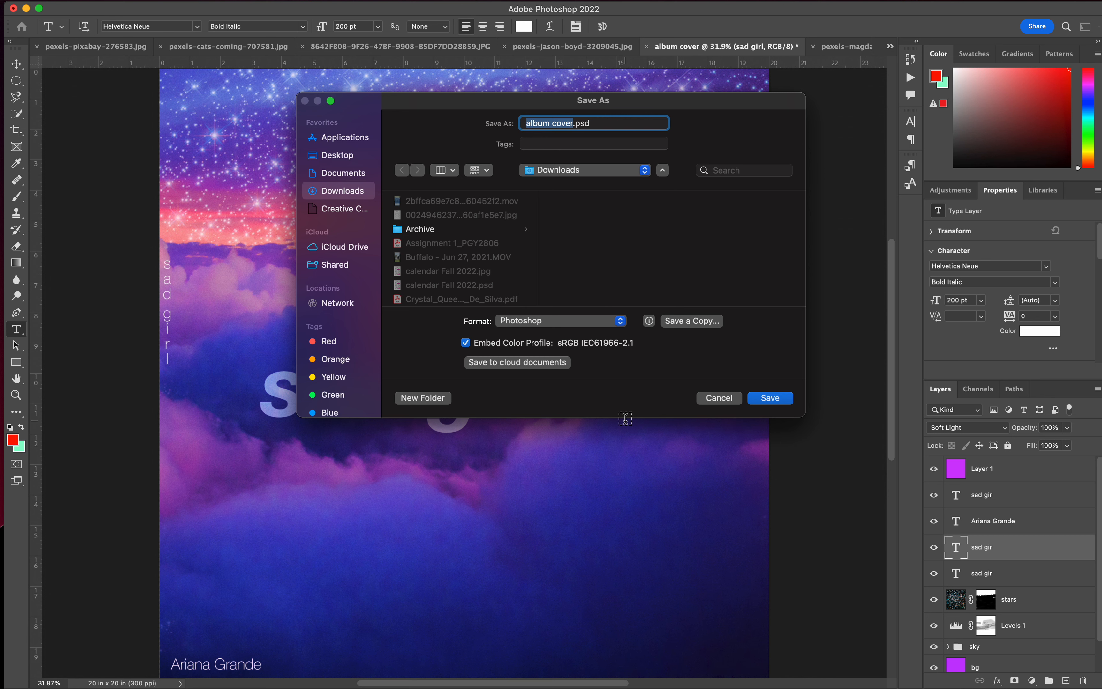
{"action": "left_click", "coordinate": [775, 399]}
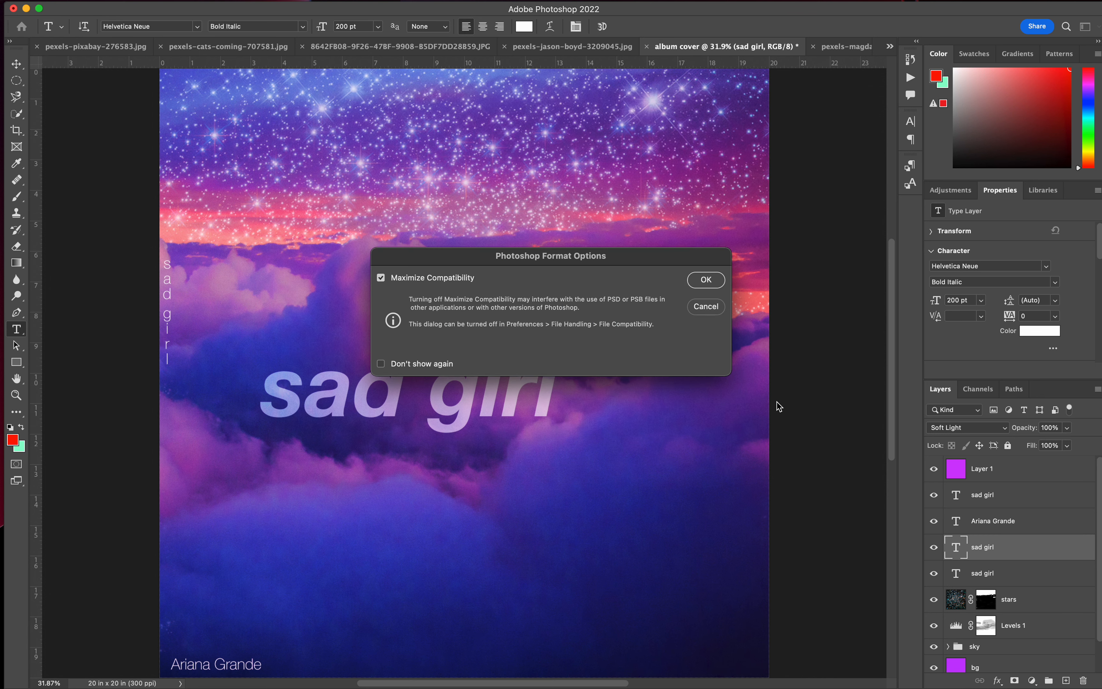
{"action": "left_click", "coordinate": [708, 281]}
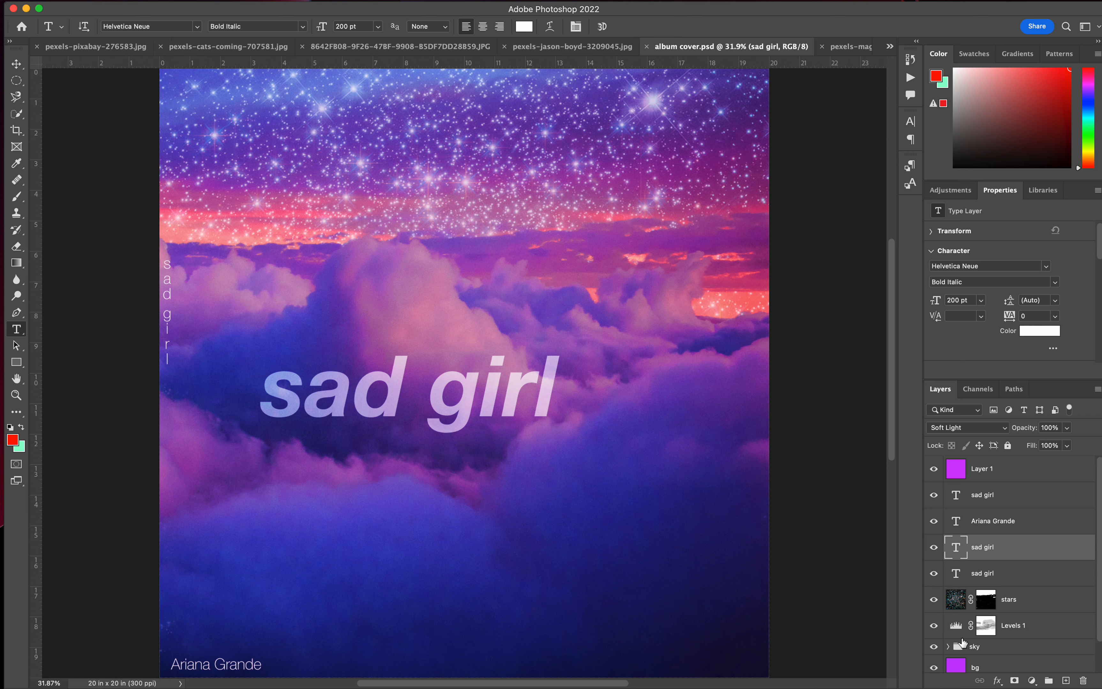
Save a JPEG copy on the computer as album cover.jpg in the Downloads folder, at Maximum quality 12 with Progressive format.
{"action": "left_click", "coordinate": [105, 0]}
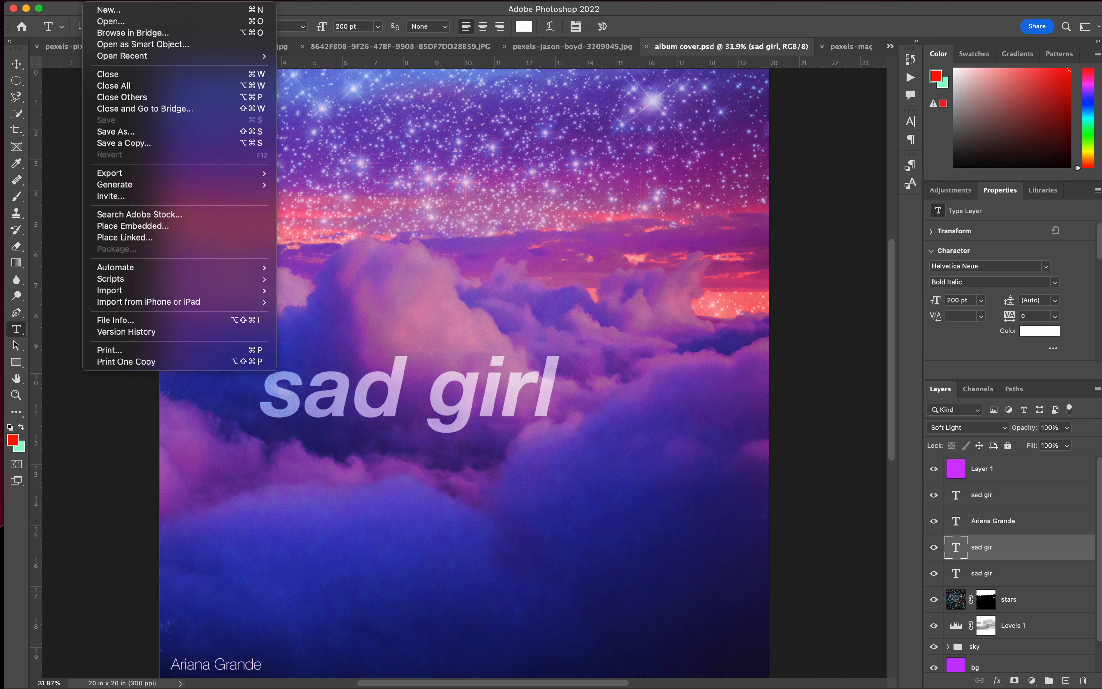
{"action": "left_click", "coordinate": [136, 144]}
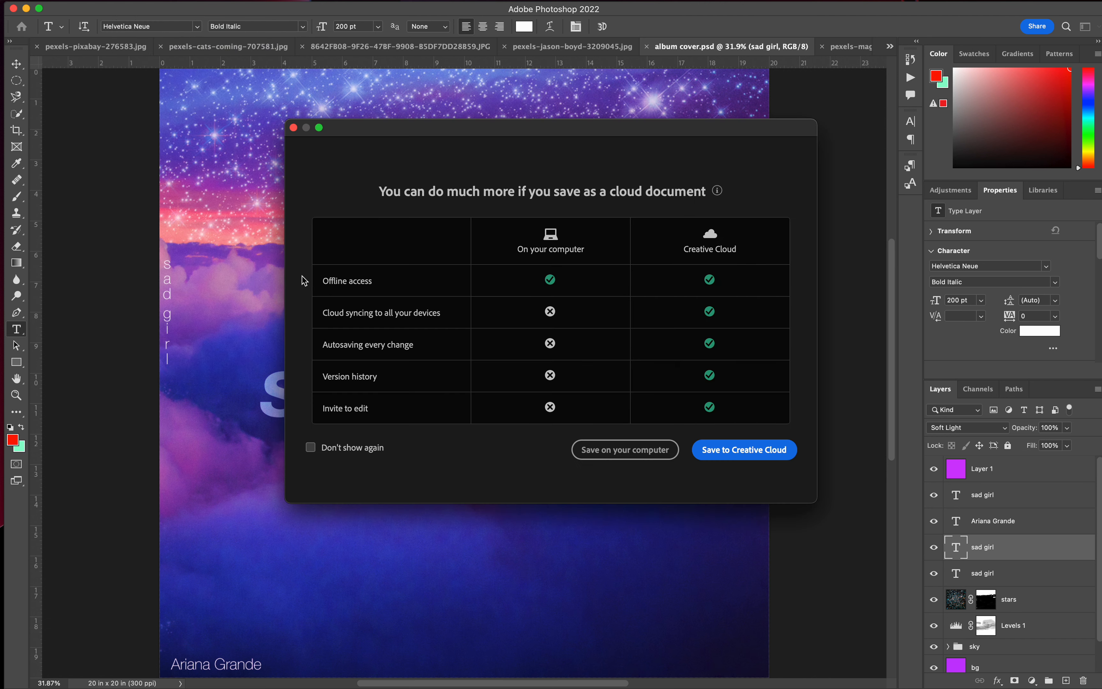
{"action": "left_click", "coordinate": [612, 450]}
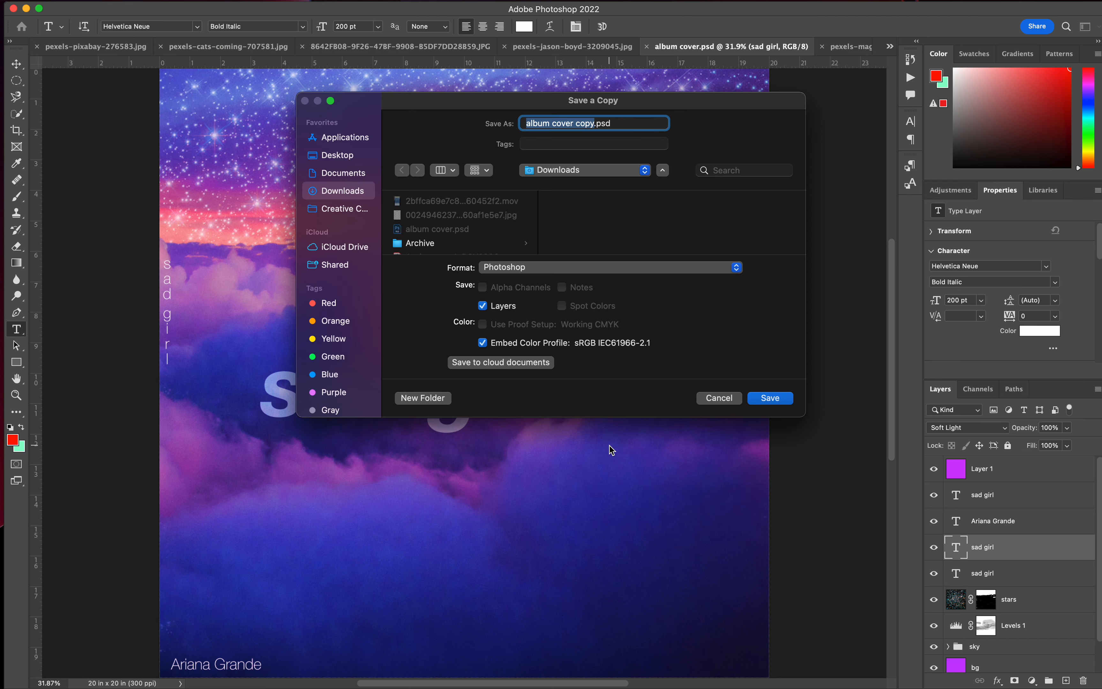
{"action": "left_click", "coordinate": [555, 269]}
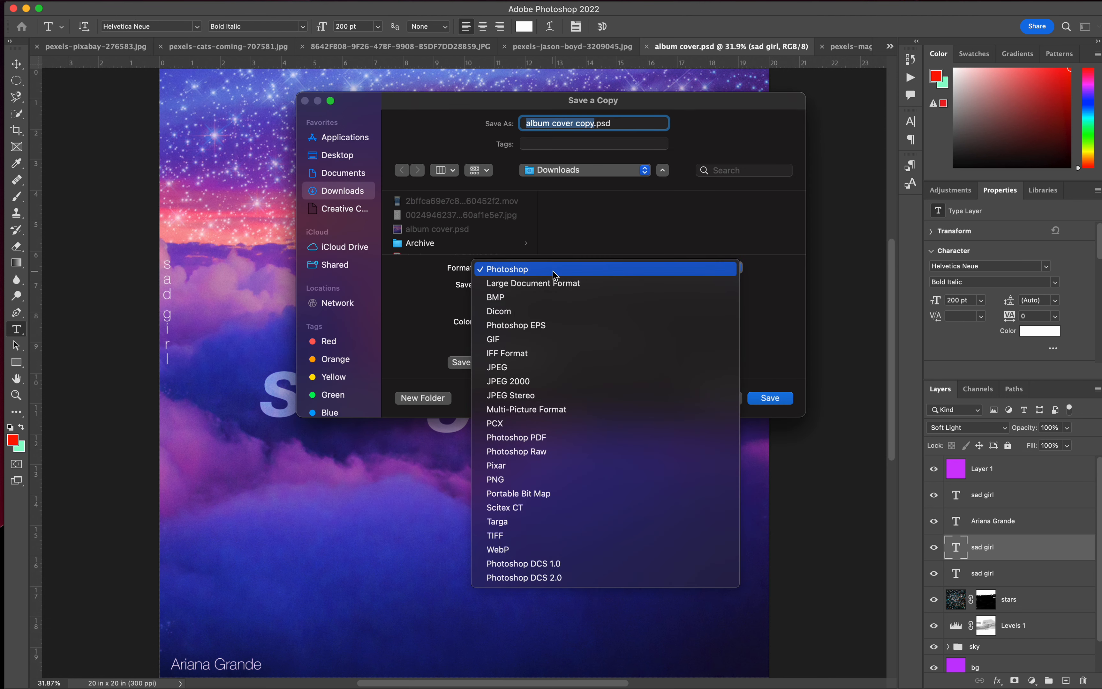
{"action": "left_click", "coordinate": [536, 368]}
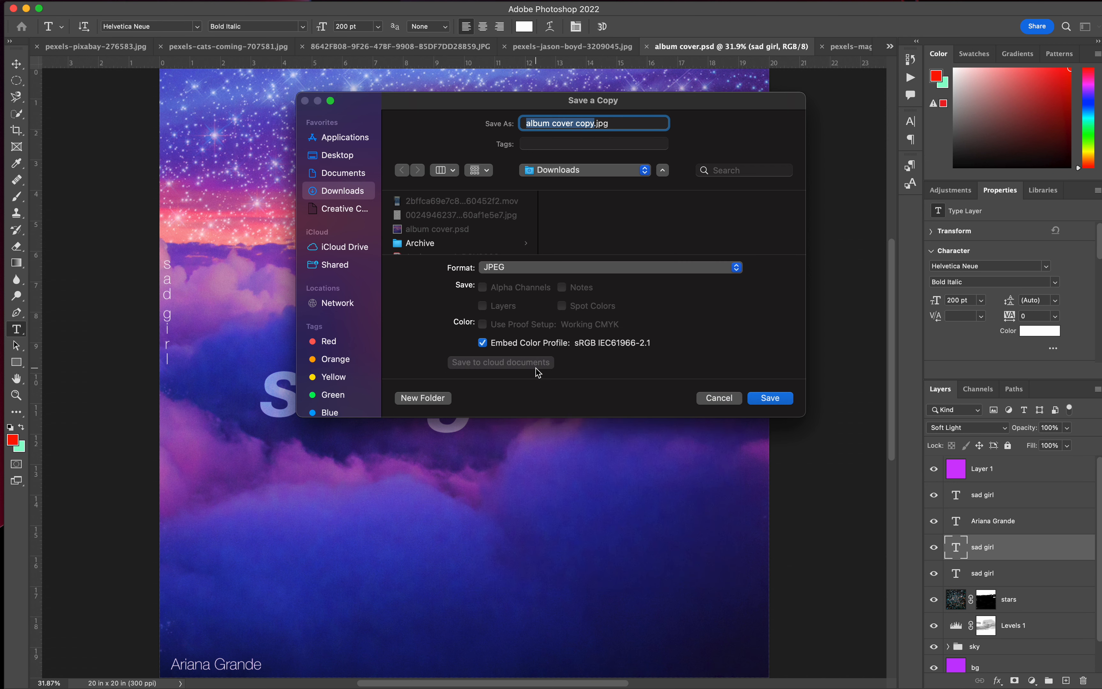
{"action": "left_click", "coordinate": [589, 124]}
{"action": "key", "text": "BackSpace"}
{"action": "key", "text": "BackSpace"}
{"action": "key", "text": "BackSpace"}
{"action": "key", "text": "BackSpace"}
{"action": "key", "text": "BackSpace"}
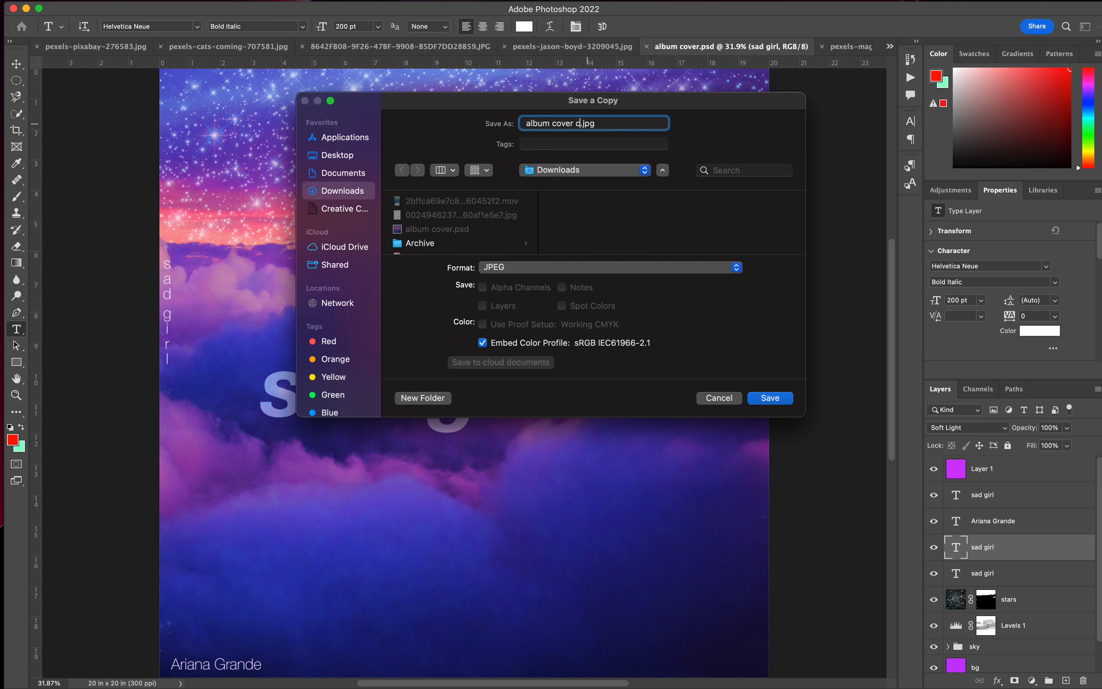
{"action": "left_click", "coordinate": [768, 403]}
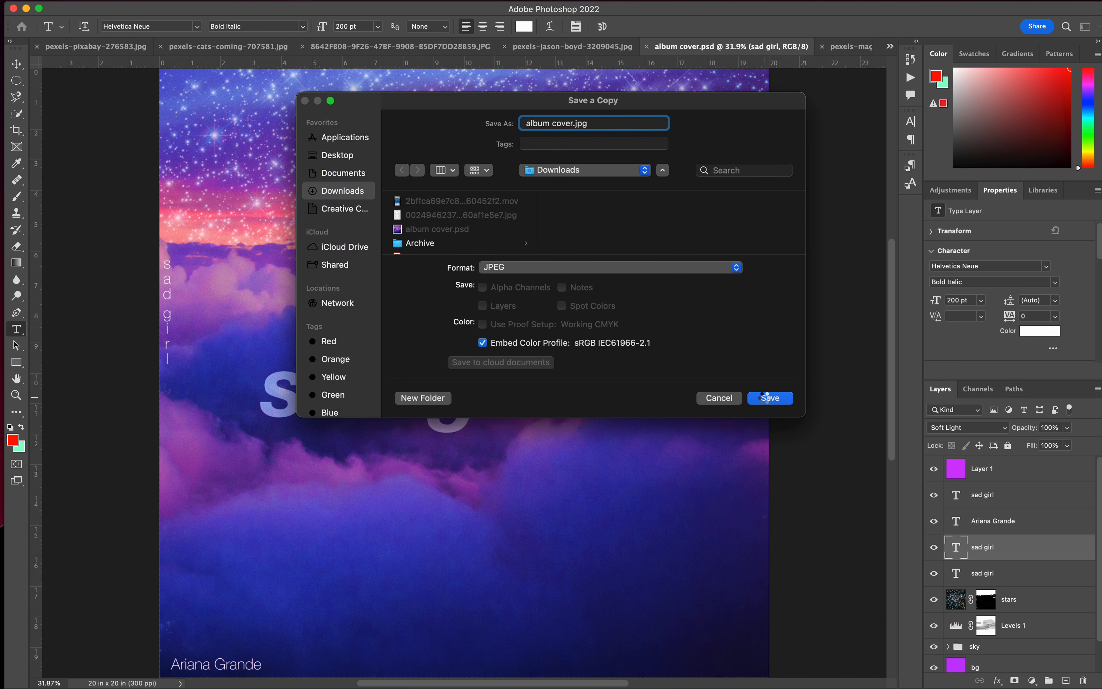
{"action": "left_click", "coordinate": [641, 169]}
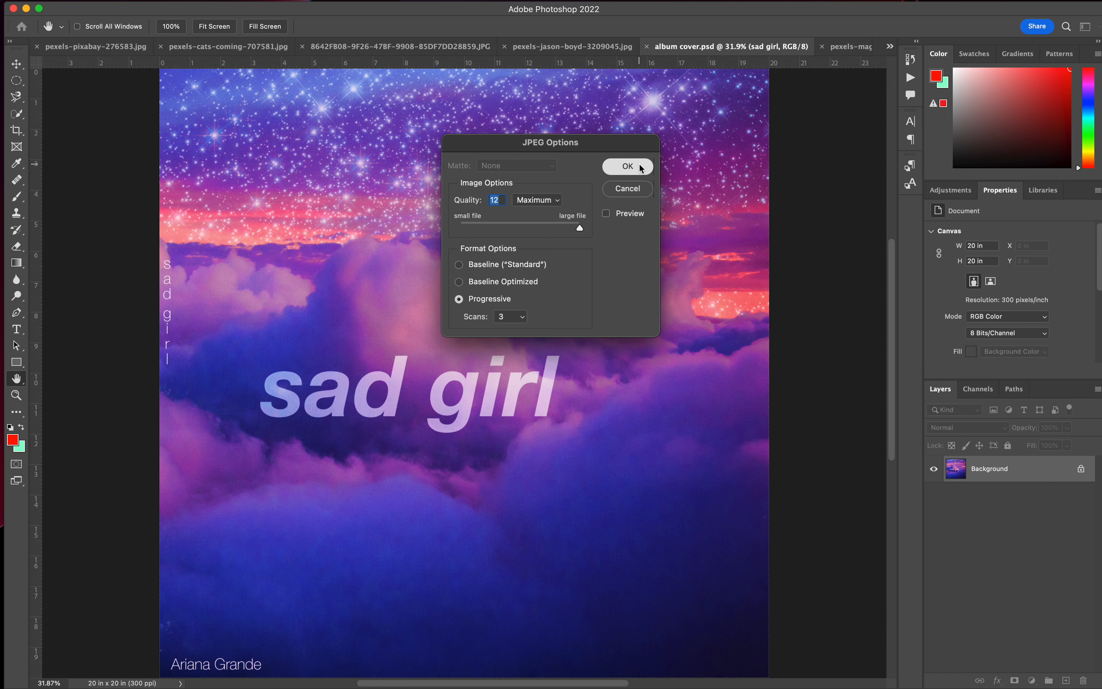